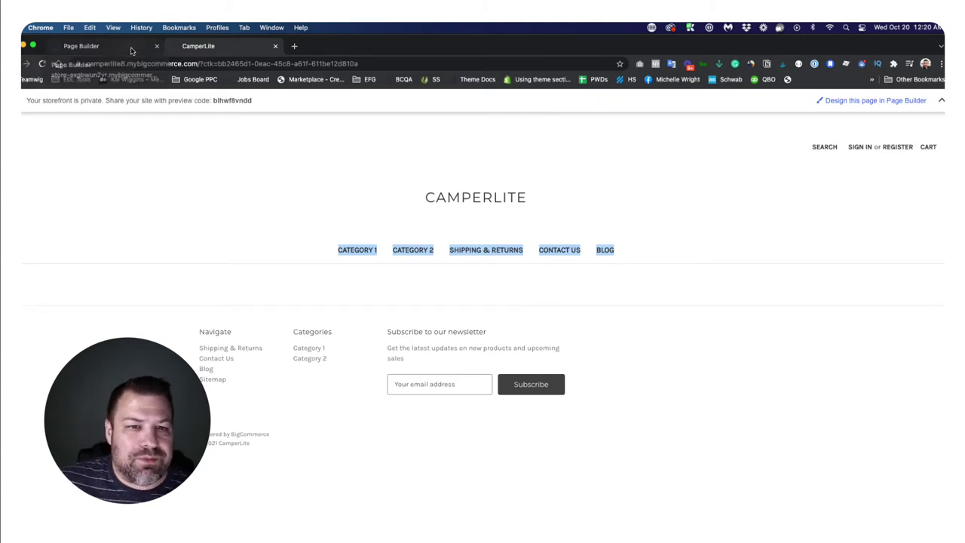
Highlight the storefront's main navigation links from Category 1 to Blog to examine them
click(650, 259)
drag(613, 250, 328, 250)
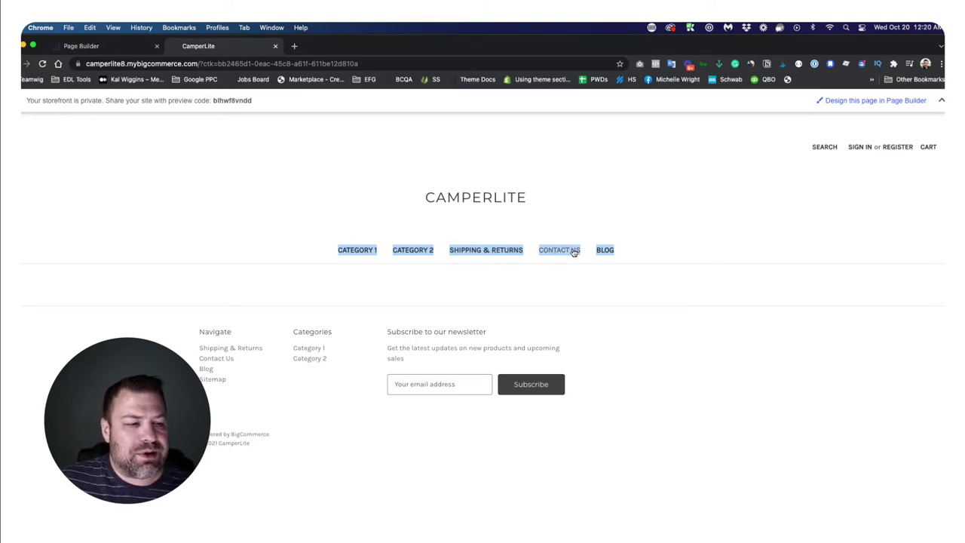
drag(633, 252, 328, 248)
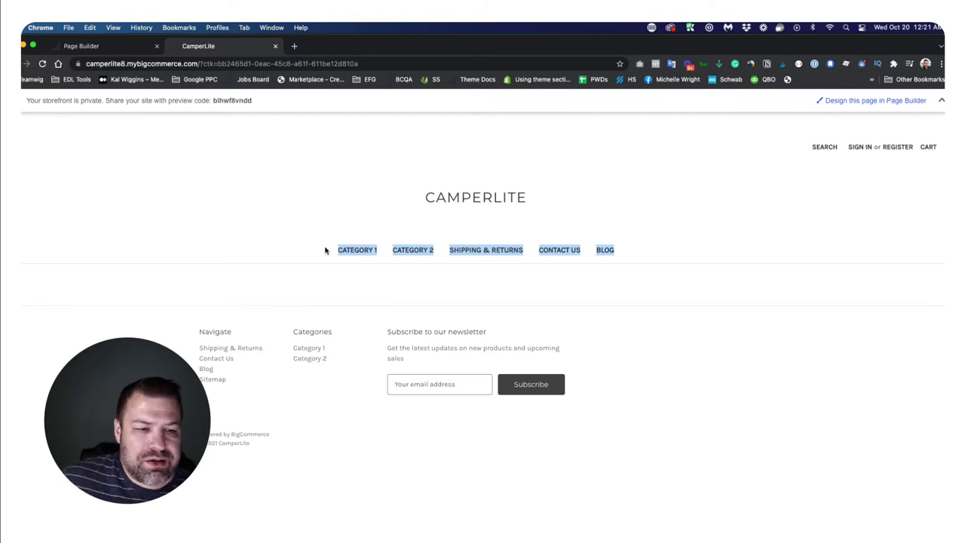
click(317, 250)
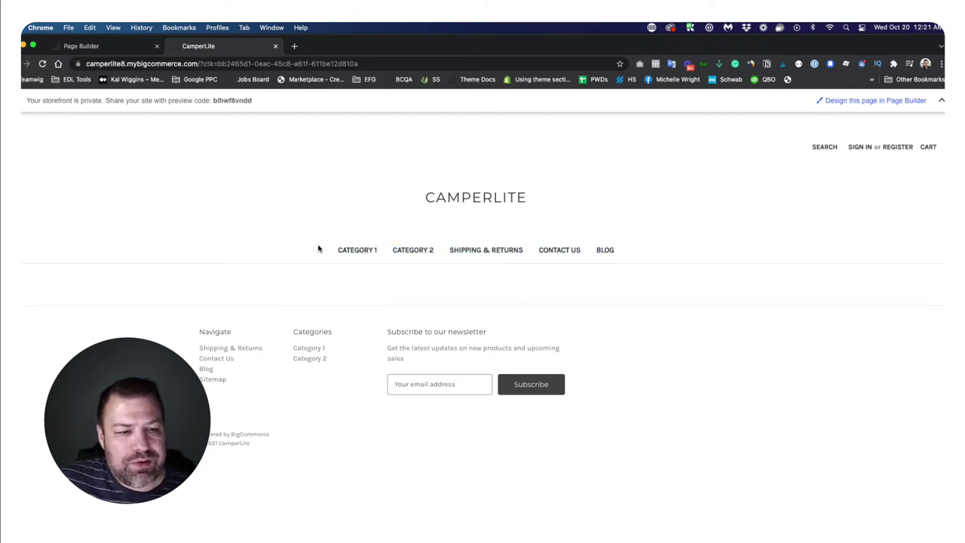
Inspect the Category 1 navigation link's list item in the developer tools, enlarging the inspector pane
right_click(356, 254)
click(393, 427)
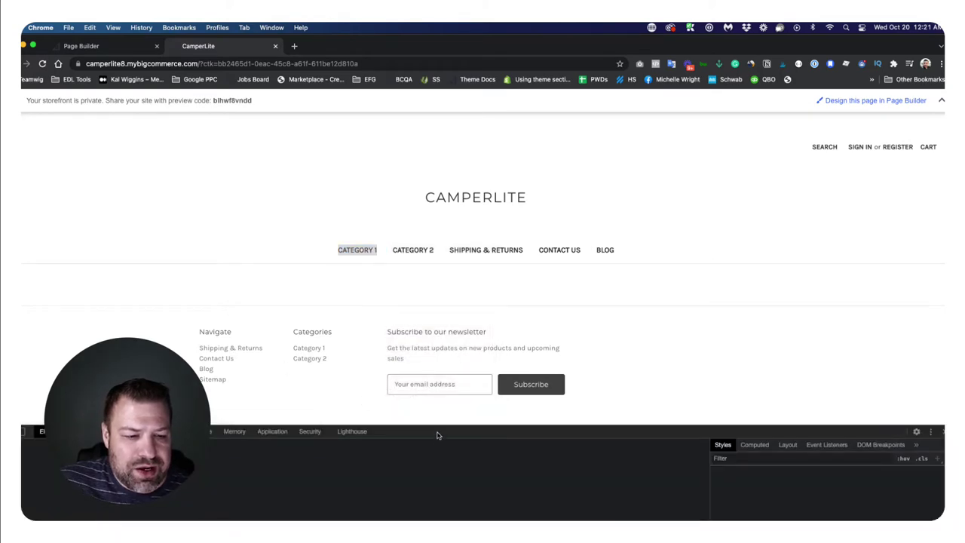
drag(438, 430, 437, 377)
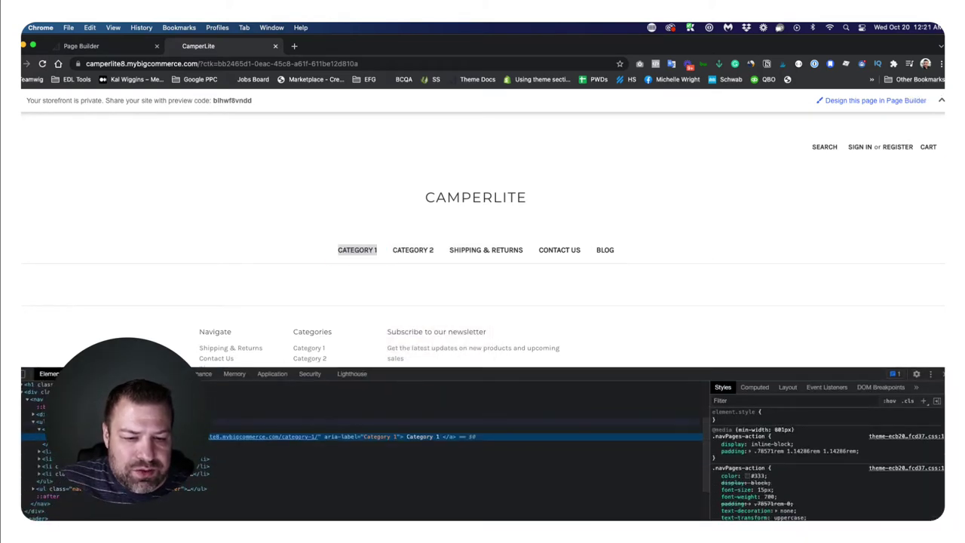
click(42, 429)
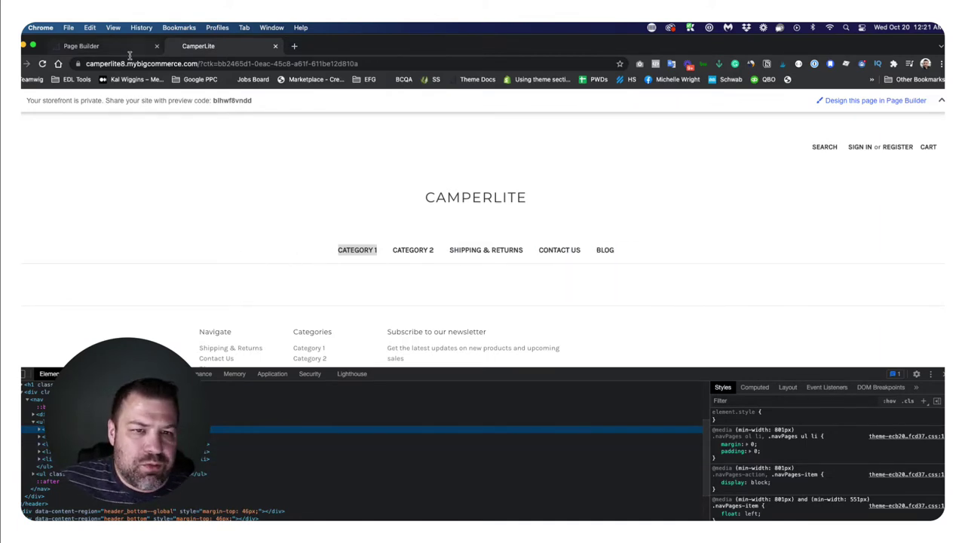
Leave Page Builder for the store's control panel and open the Product Categories list
click(94, 48)
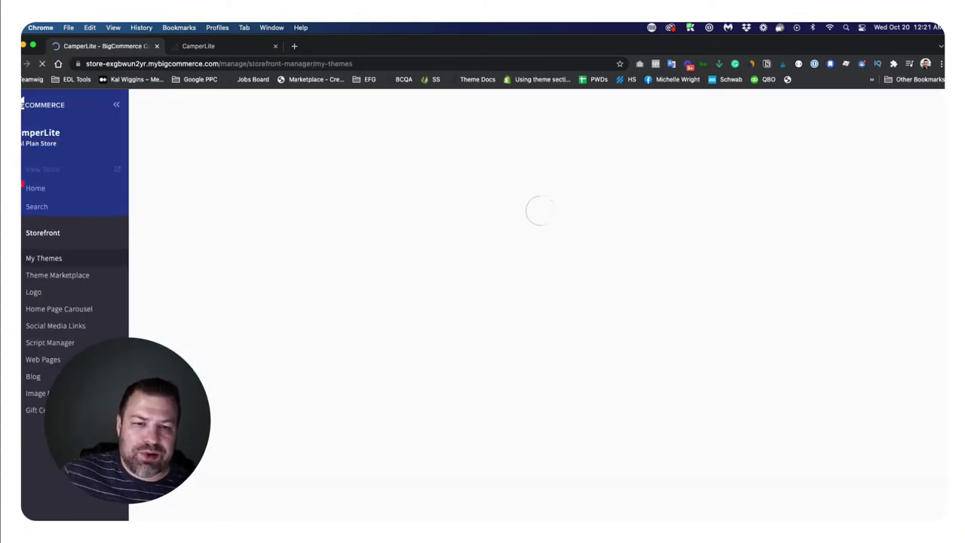
click(50, 235)
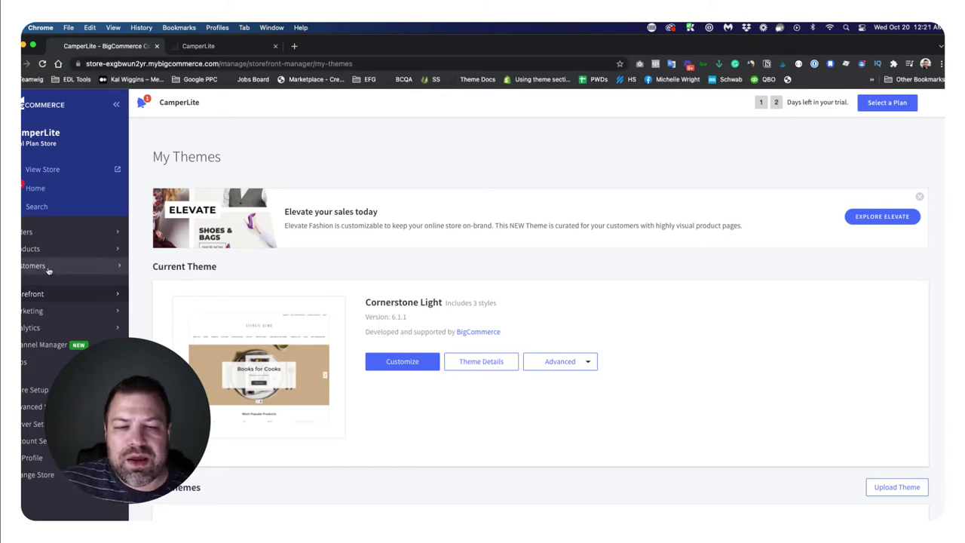
click(34, 248)
click(54, 356)
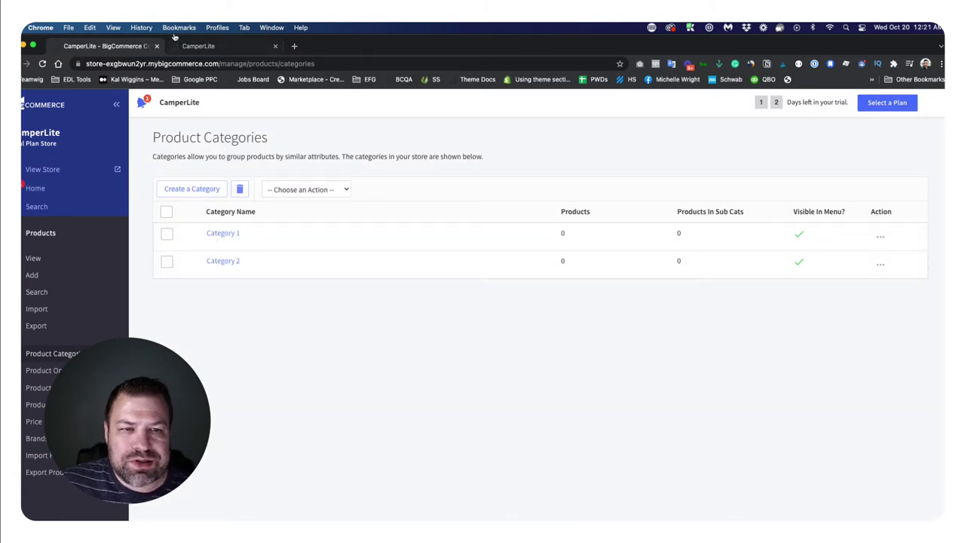
Compare the storefront's Category 1 and Category 2 navigation links with the product category list
click(197, 46)
drag(321, 255, 433, 250)
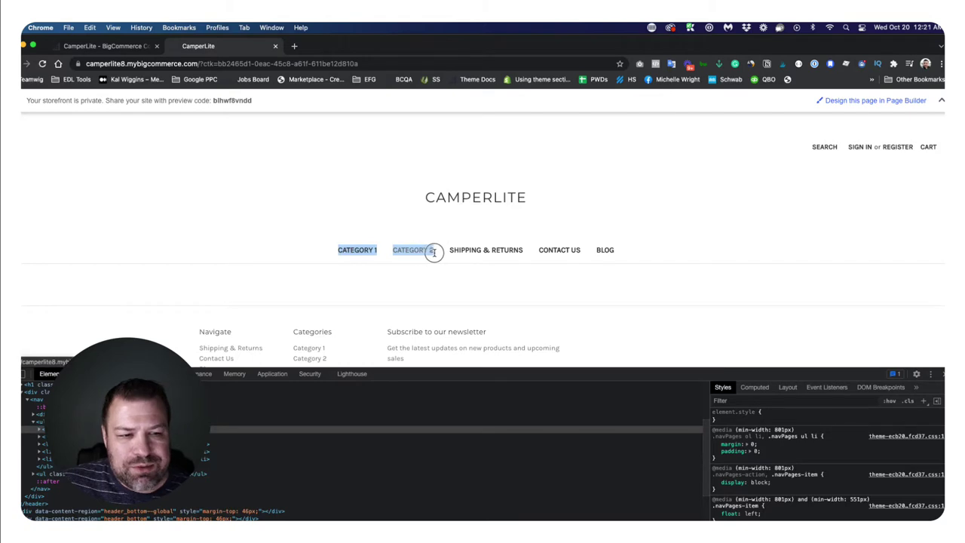
click(119, 48)
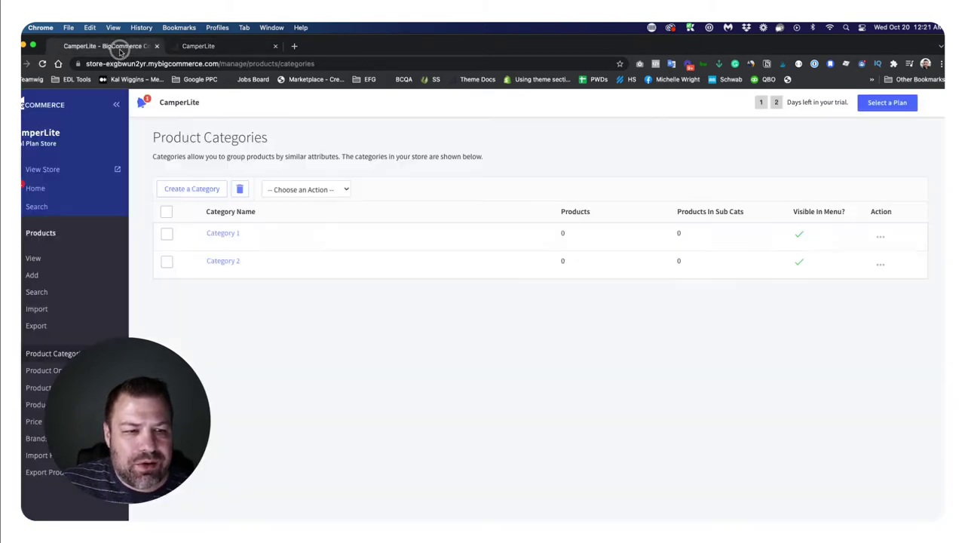
Hide Category 1 from the store menu and check the navigation on the storefront
click(800, 238)
click(684, 383)
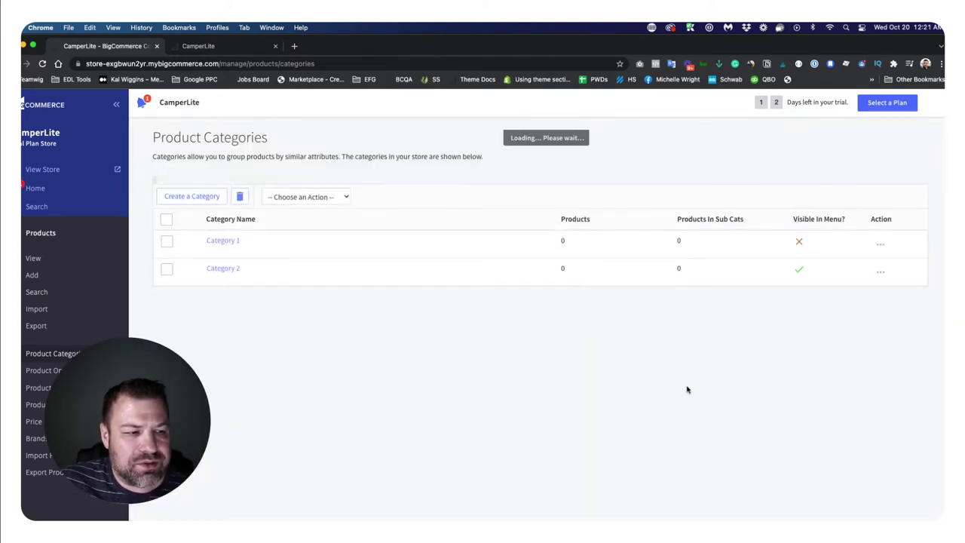
click(239, 50)
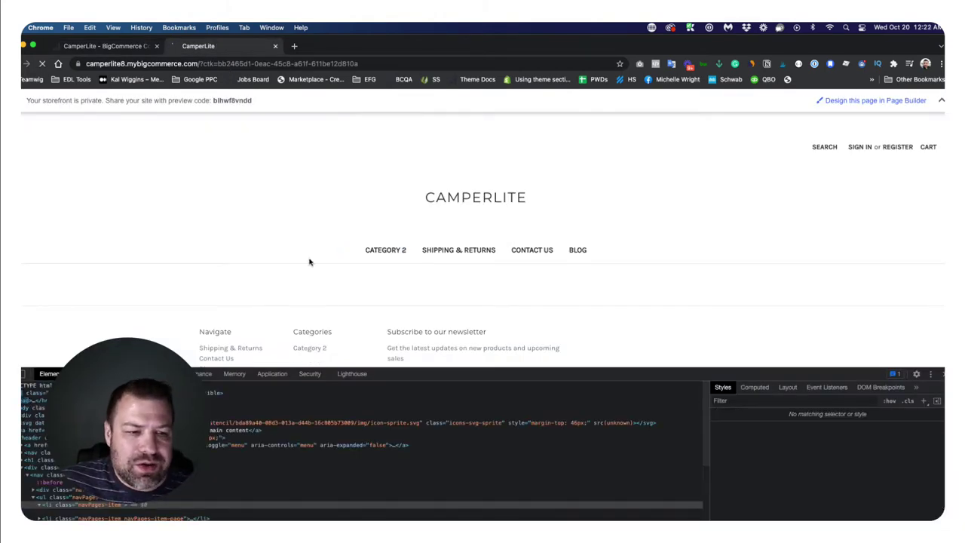
View the hidden Category 1 page on the storefront from the category list, then close it
click(104, 45)
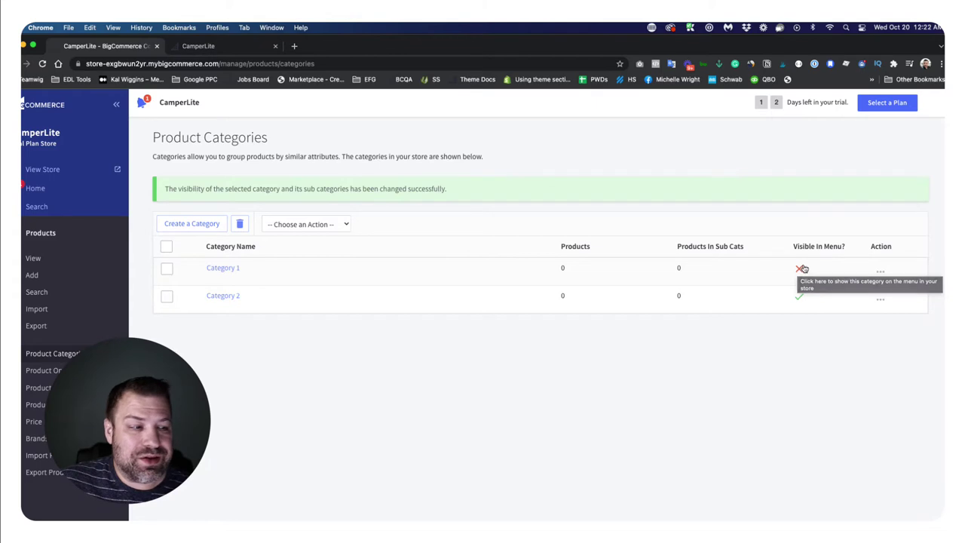
click(880, 274)
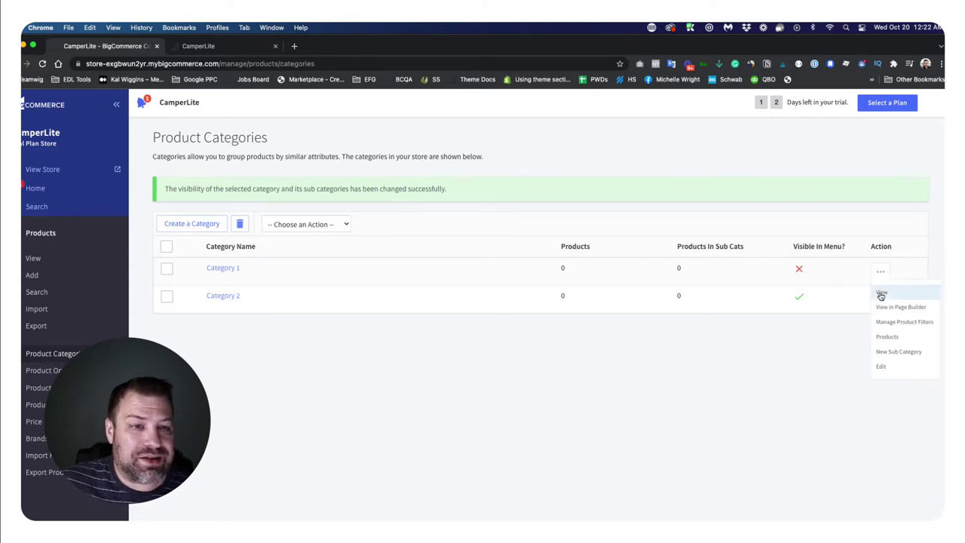
click(881, 294)
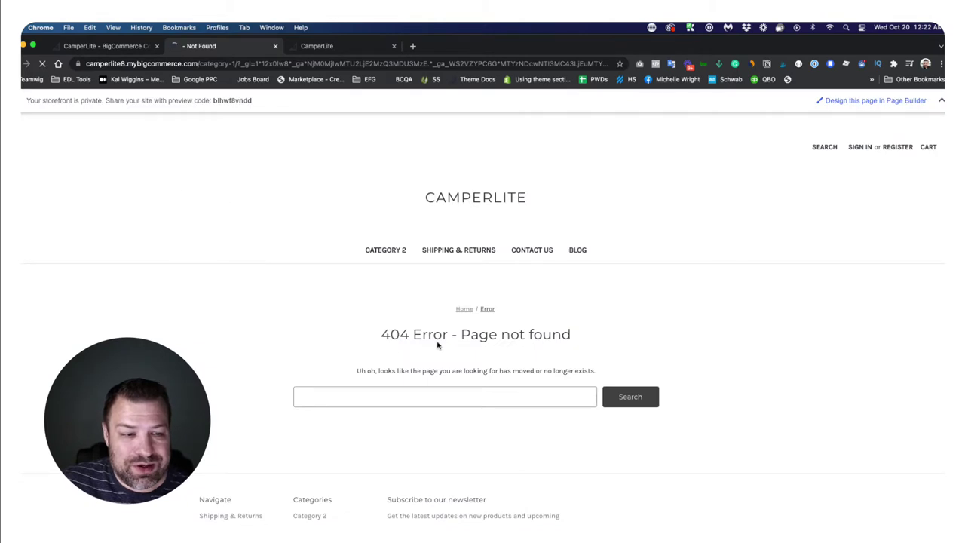
drag(383, 334, 574, 338)
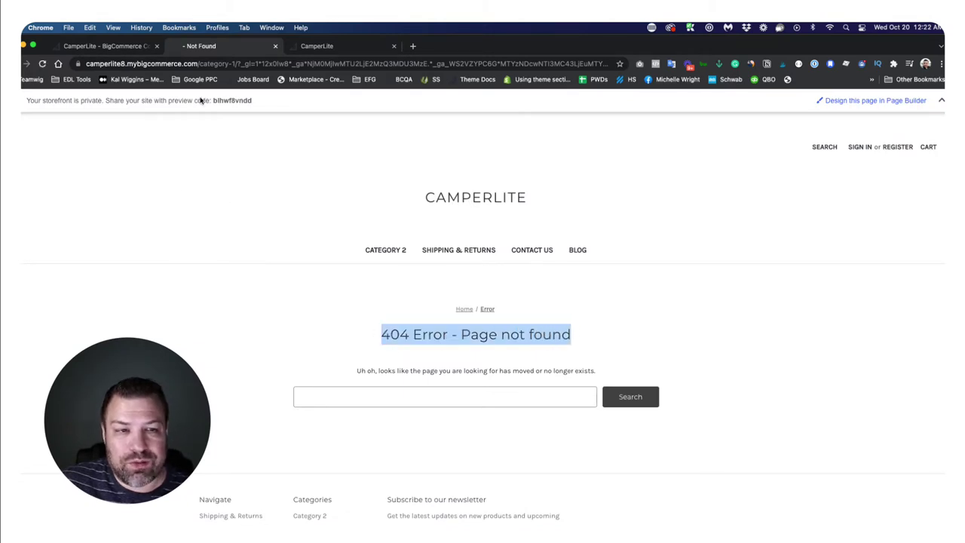
click(275, 46)
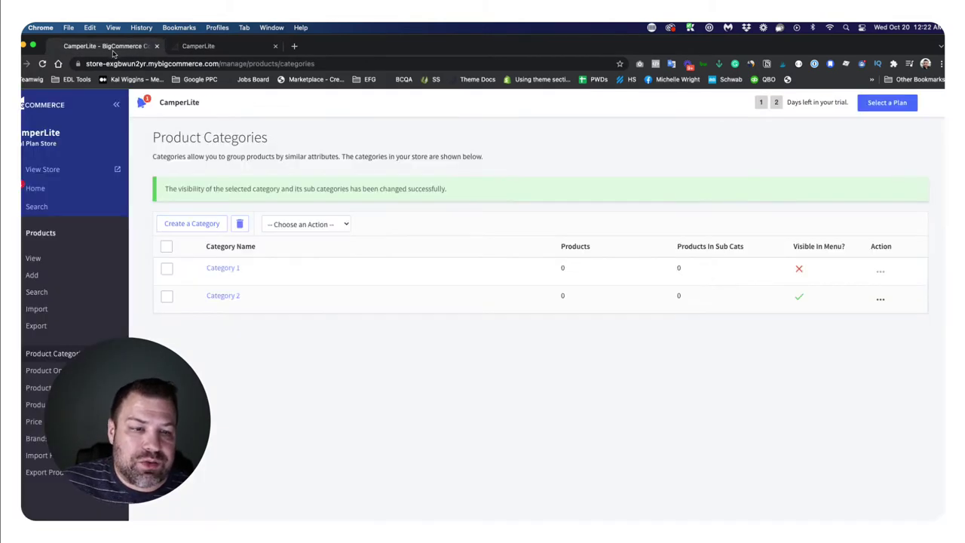
Make Category 1 visible in the menu again and nest it under Category 2, checking the storefront
click(799, 270)
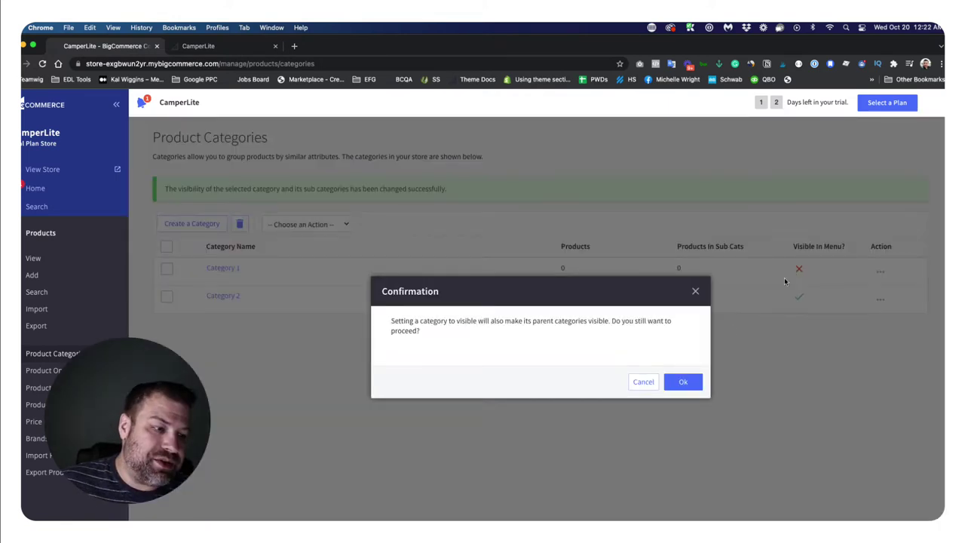
click(689, 379)
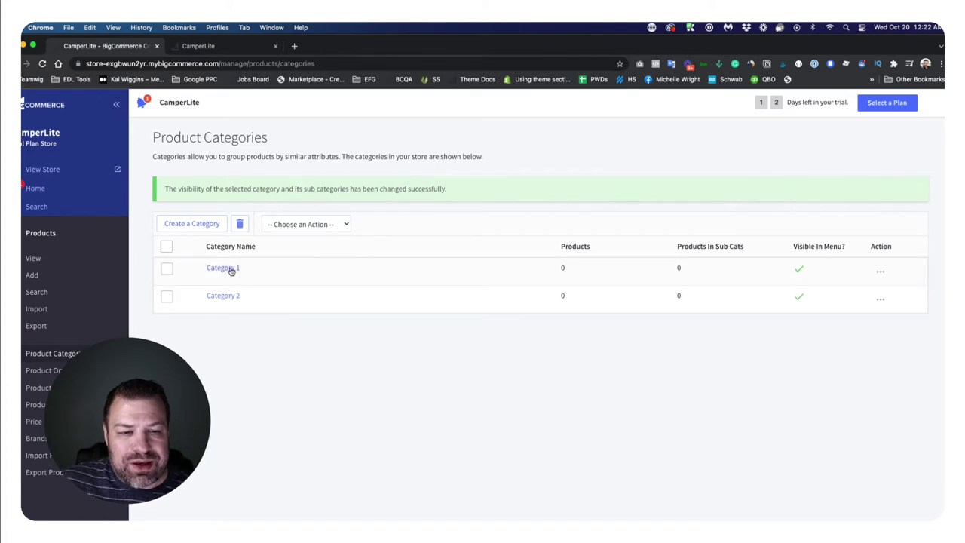
drag(231, 272, 252, 295)
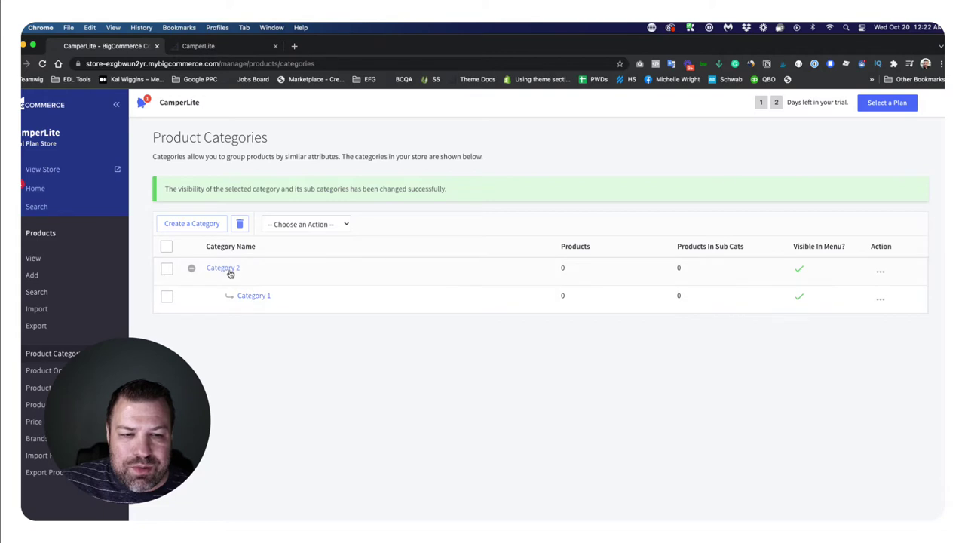
click(220, 48)
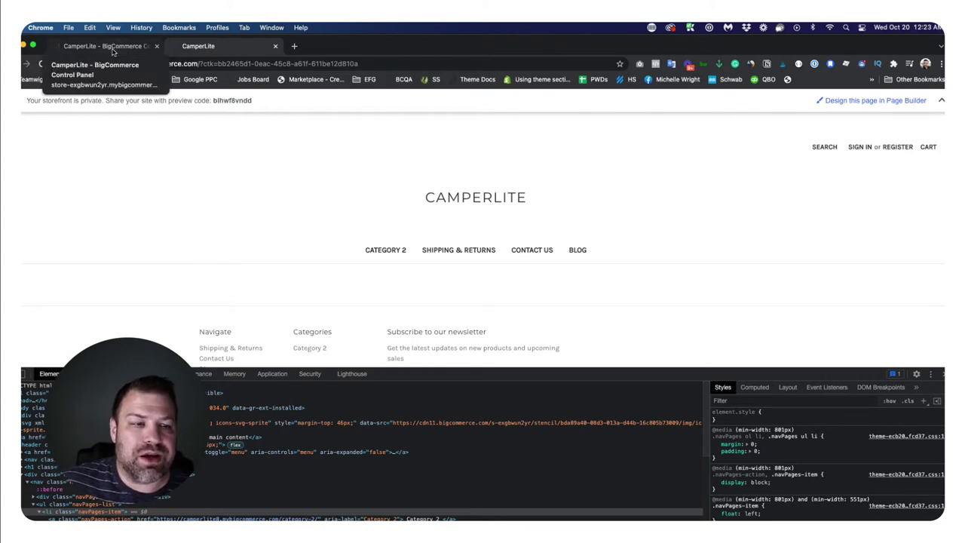
click(113, 49)
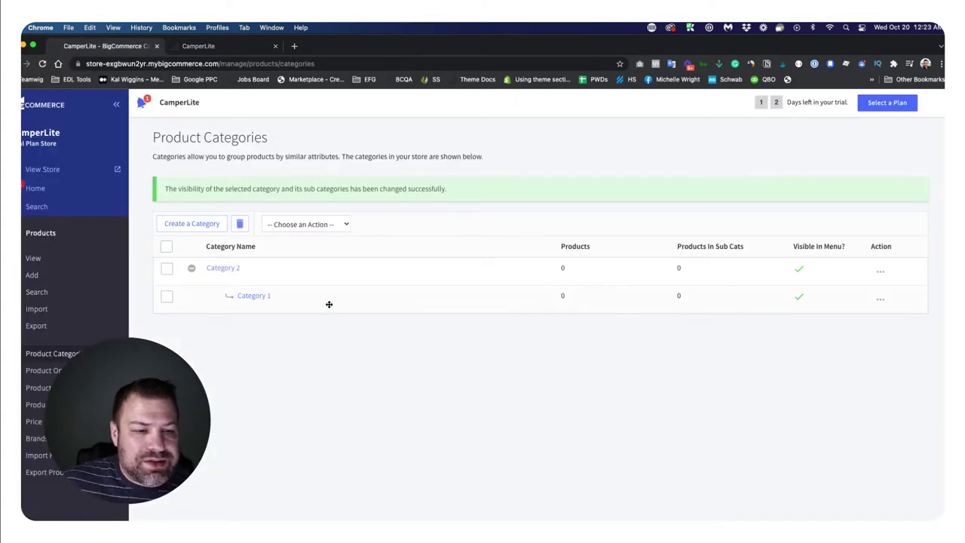
Move Category 1 back to the top level below Category 2 and check the reloaded storefront navigation
drag(244, 298, 218, 270)
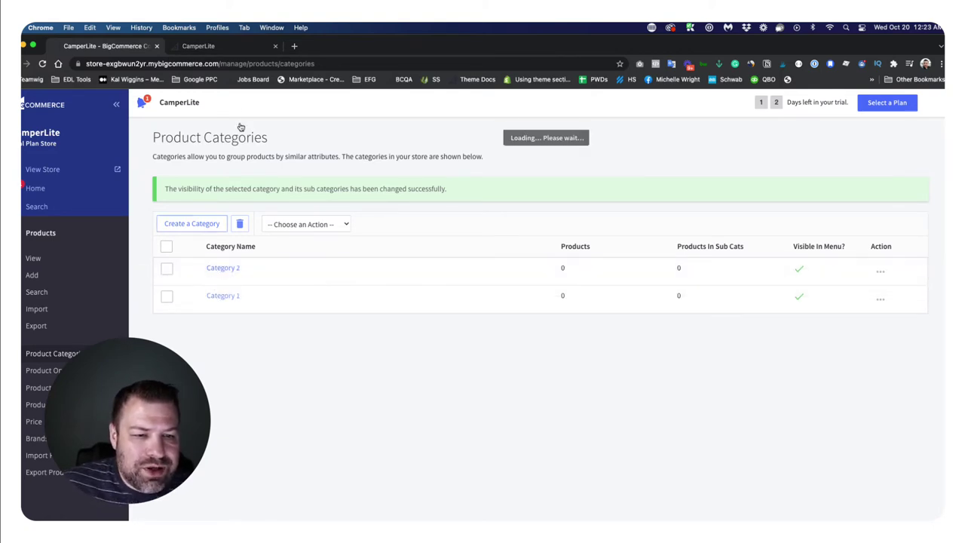
click(248, 46)
key(super+r)
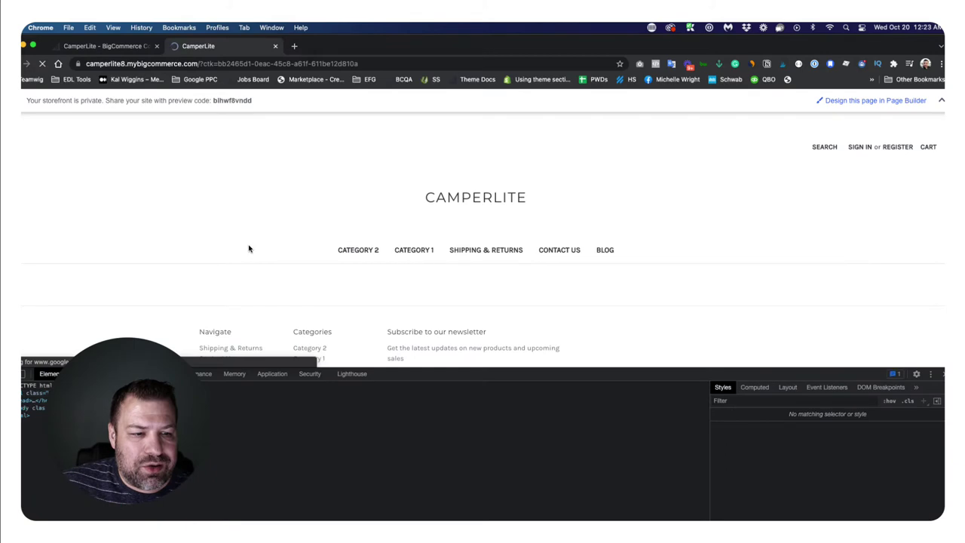
click(120, 48)
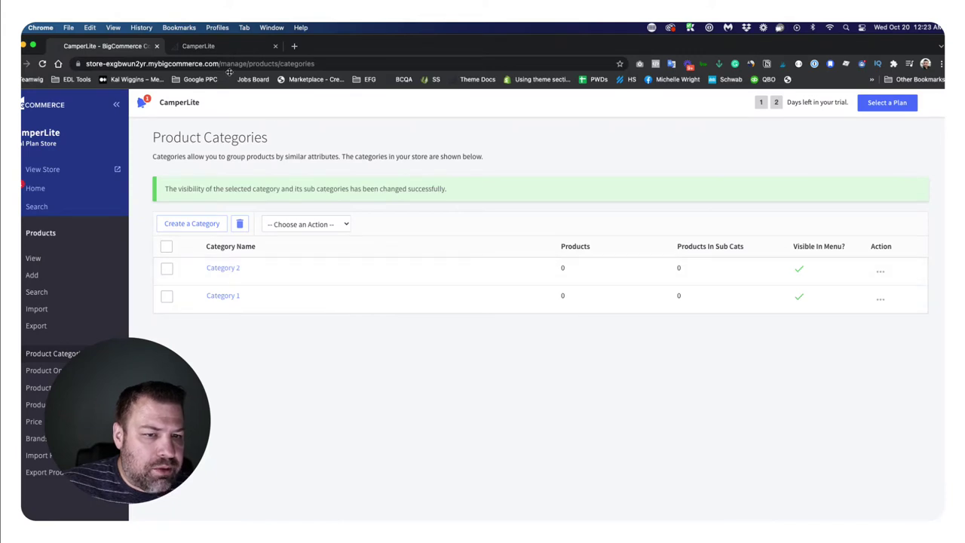
click(219, 46)
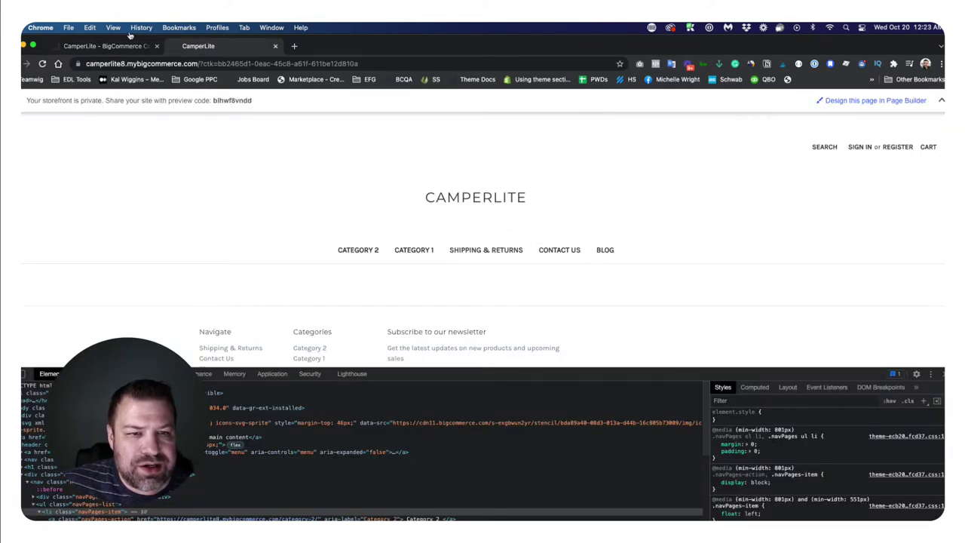
Hide the Shipping & Returns page in the store's web pages list and check the storefront navigation
click(108, 46)
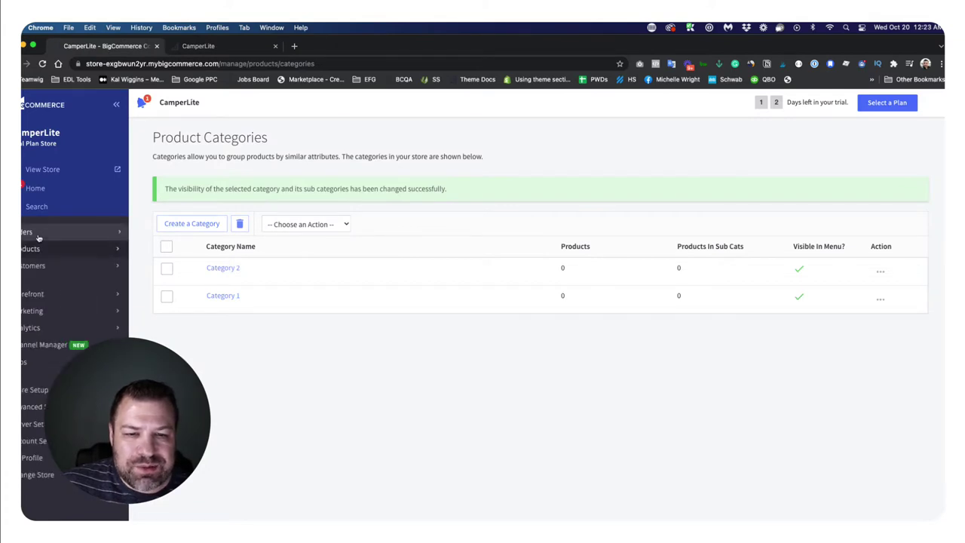
click(34, 295)
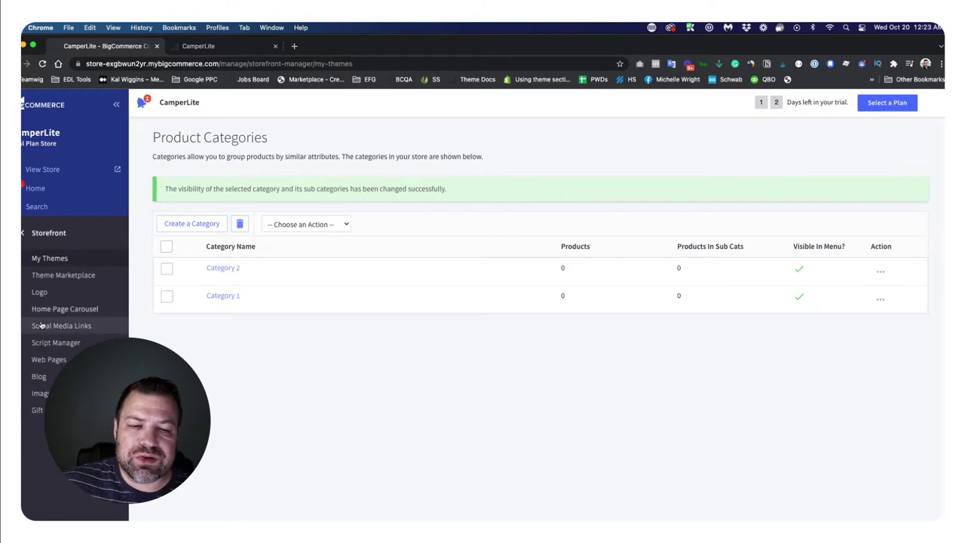
click(43, 359)
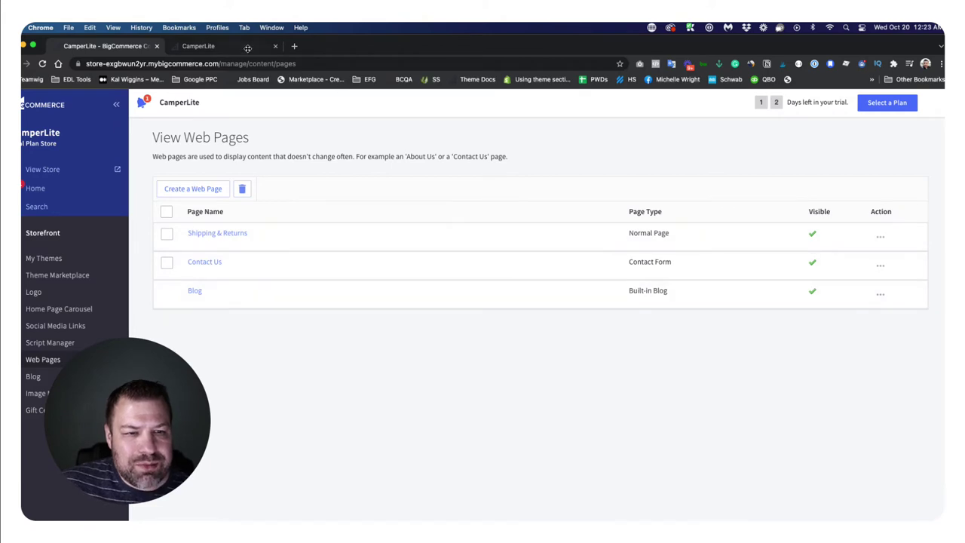
click(813, 236)
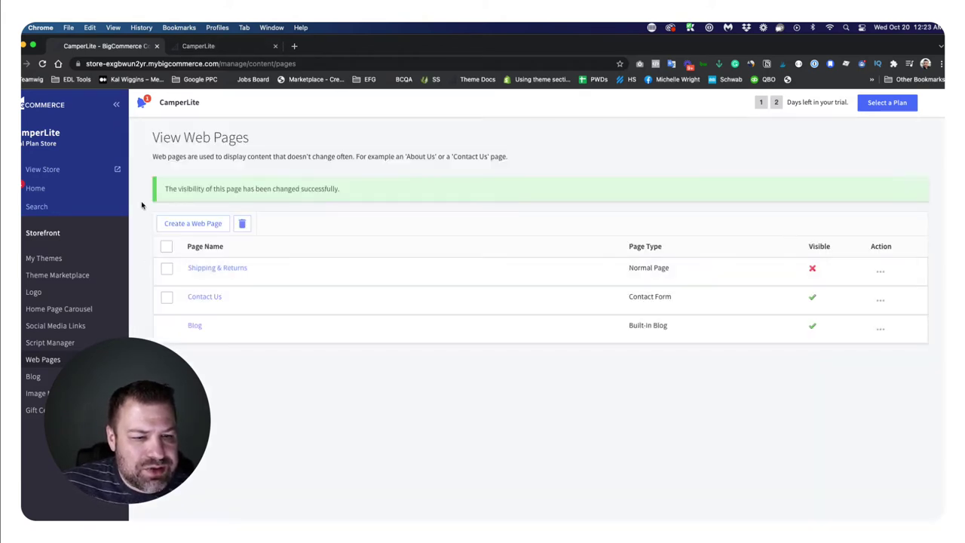
click(245, 47)
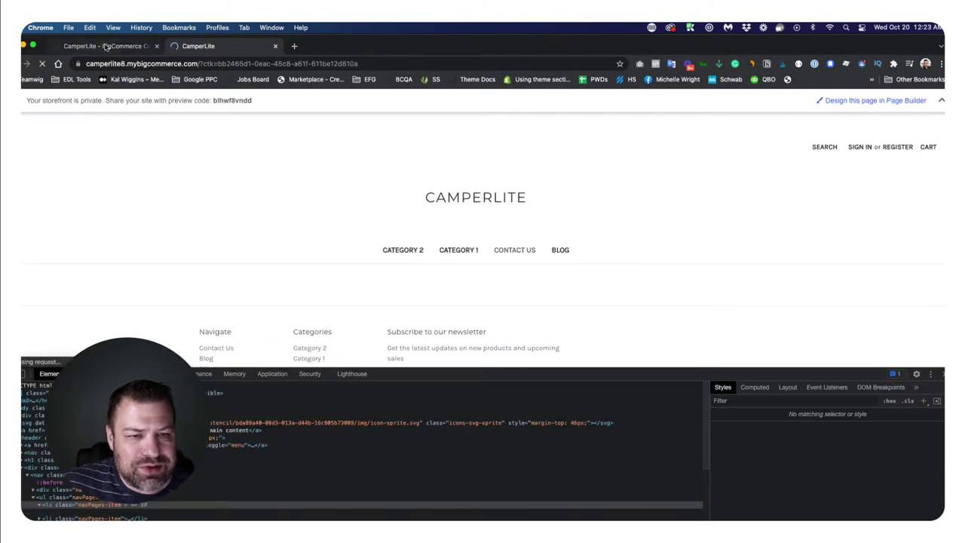
Open the Shipping & Returns web page for editing and copy its page URL
click(79, 46)
click(882, 273)
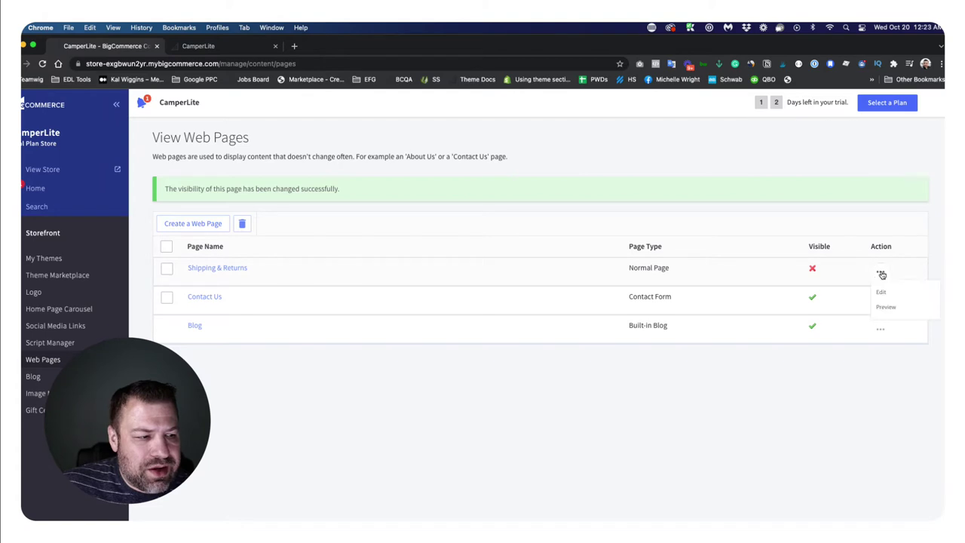
click(215, 273)
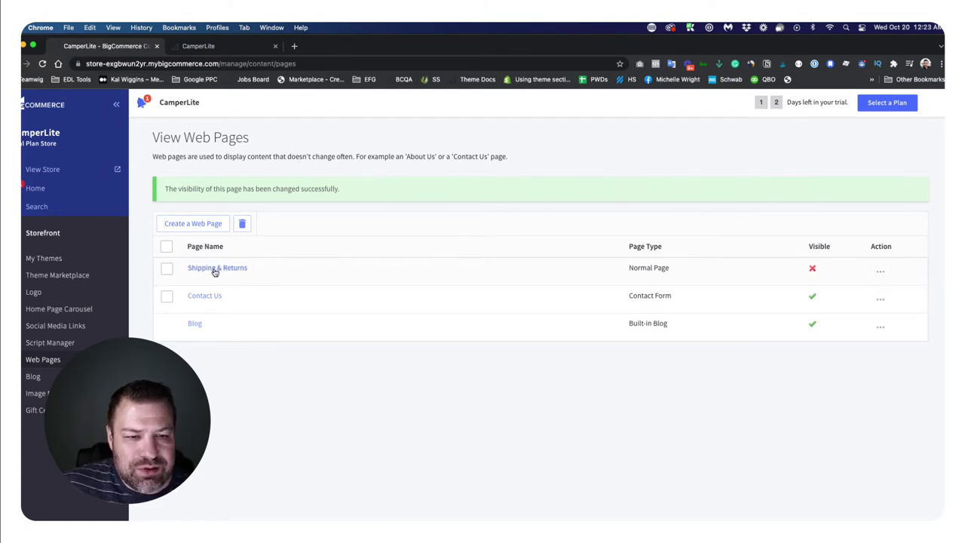
click(216, 270)
triple_click(319, 373)
key(super+c)
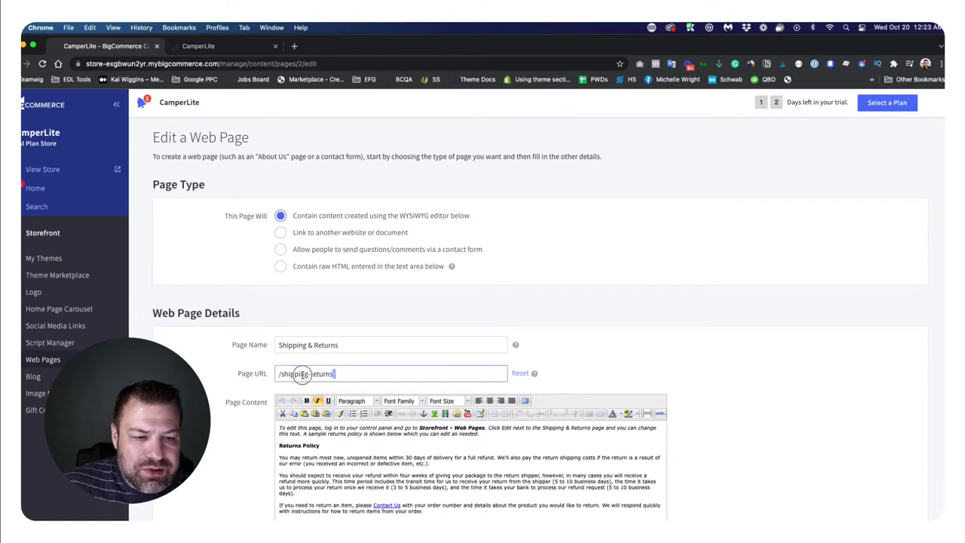
Load the hidden Shipping & Returns page on the storefront using the copied /shipping-returns/ path, closing the developer tools to view it
click(213, 47)
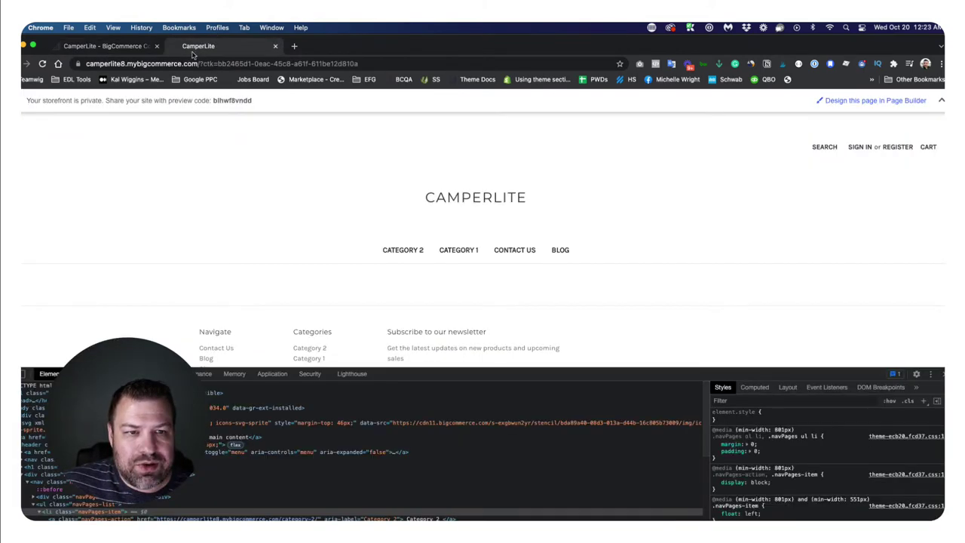
click(210, 65)
click(197, 63)
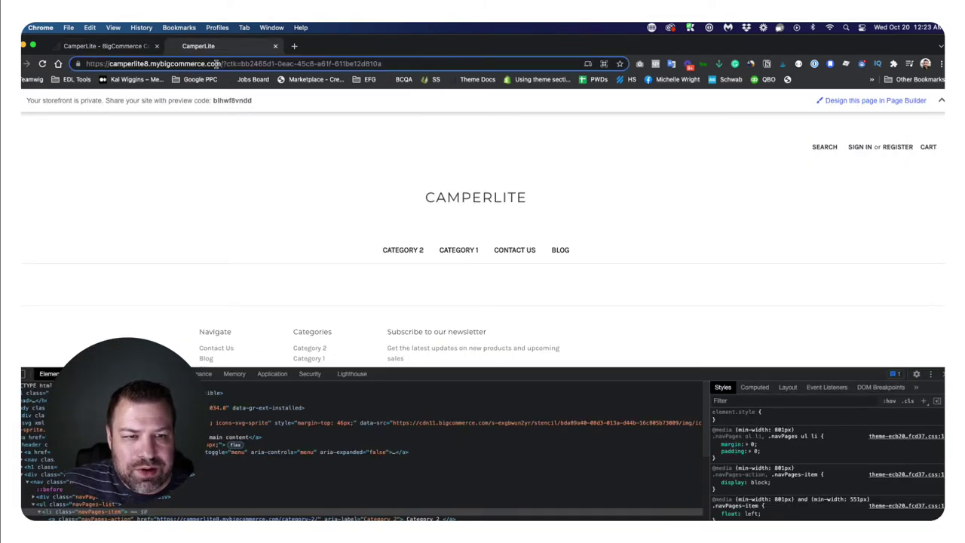
drag(221, 64, 537, 68)
key(super+v)
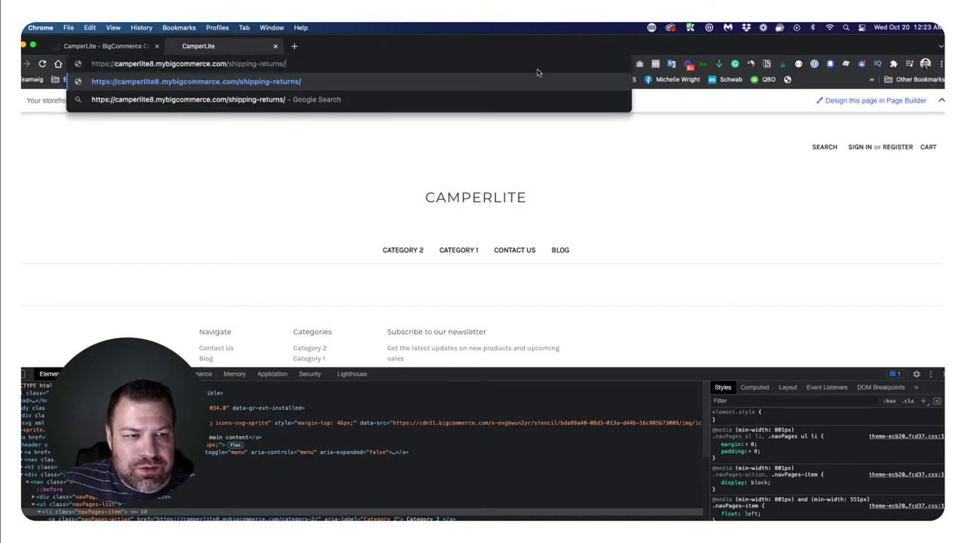
key(Return)
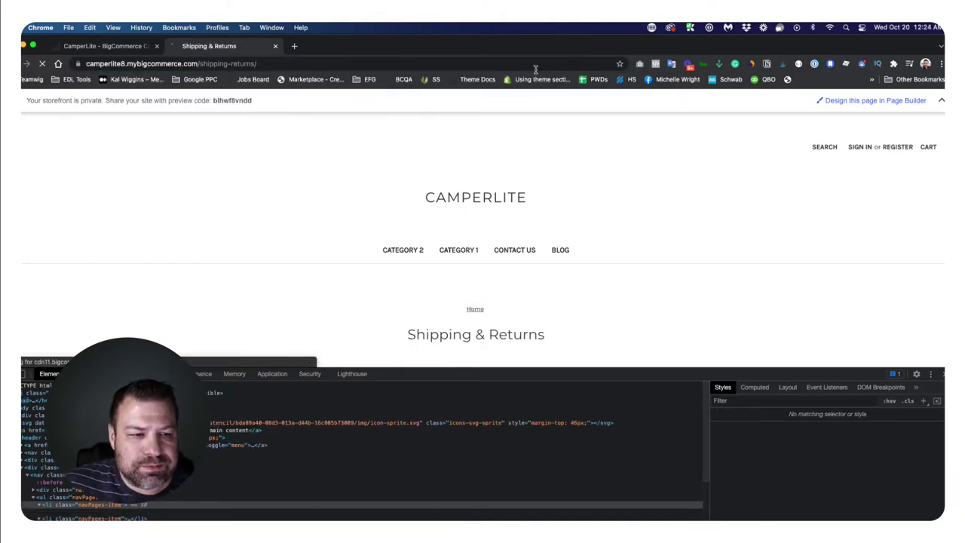
click(942, 374)
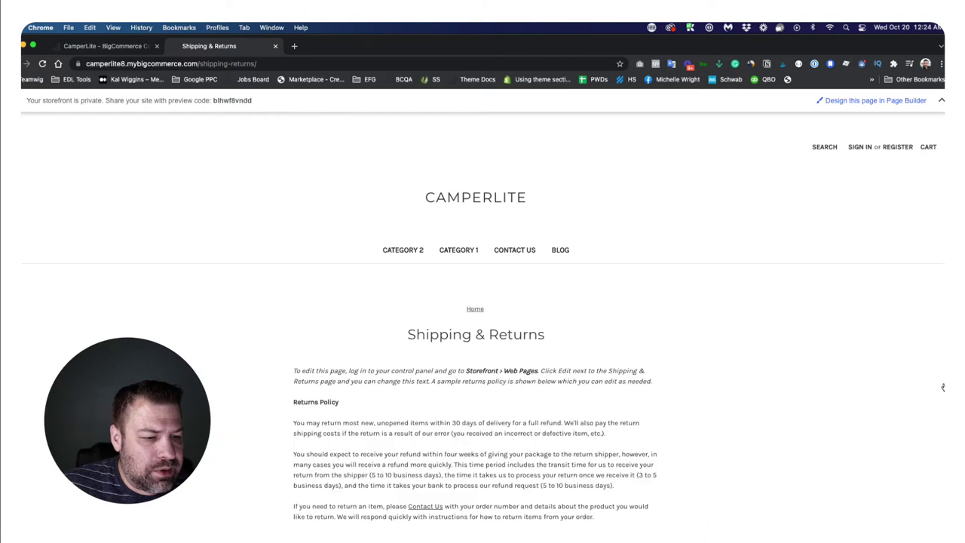
scroll(622, 432, down, 2)
scroll(551, 329, up, 2)
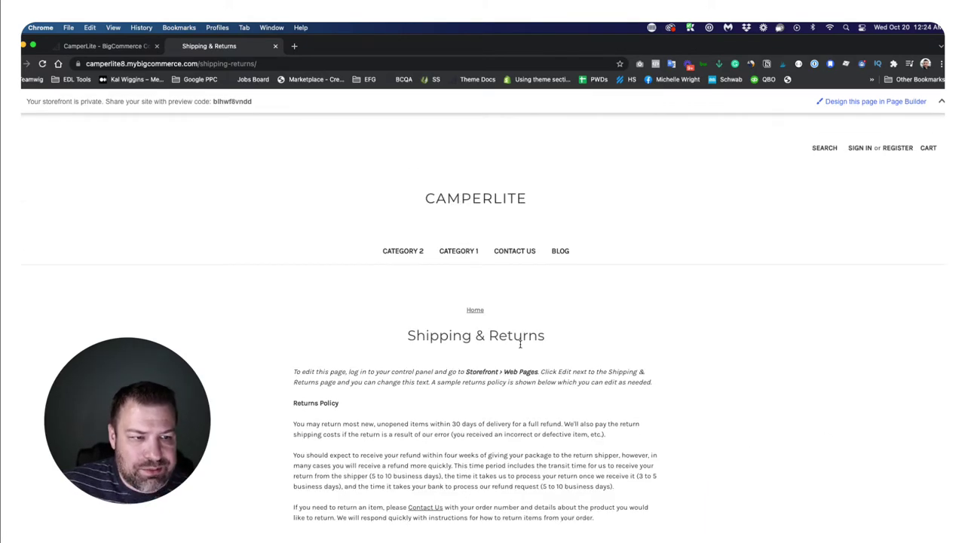
Make the Shipping & Returns web page visible again and nest it under Contact Us, checking the storefront
click(135, 47)
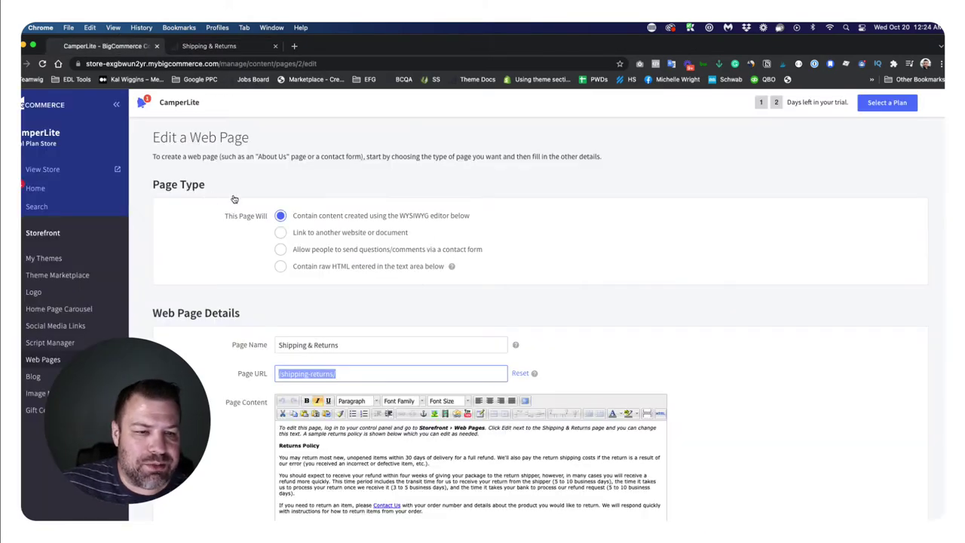
click(43, 360)
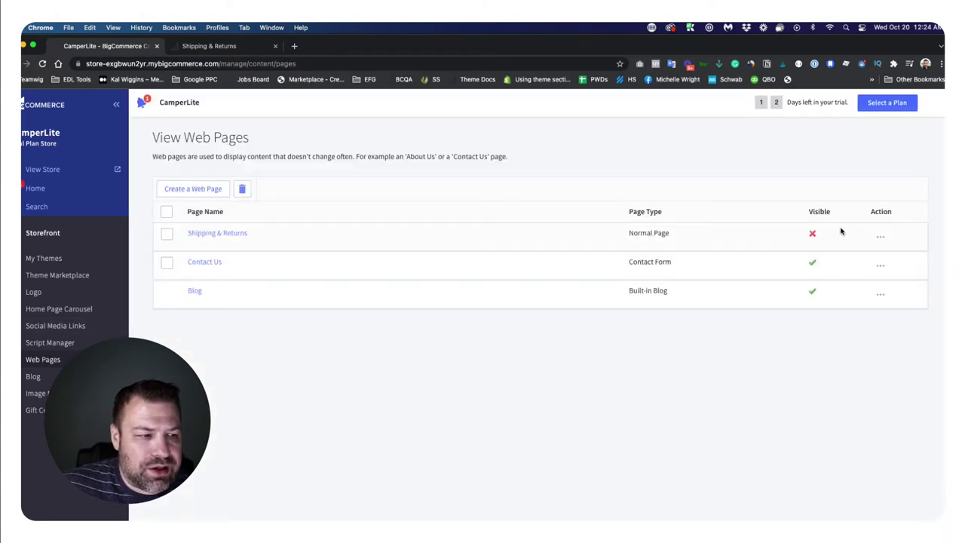
click(813, 234)
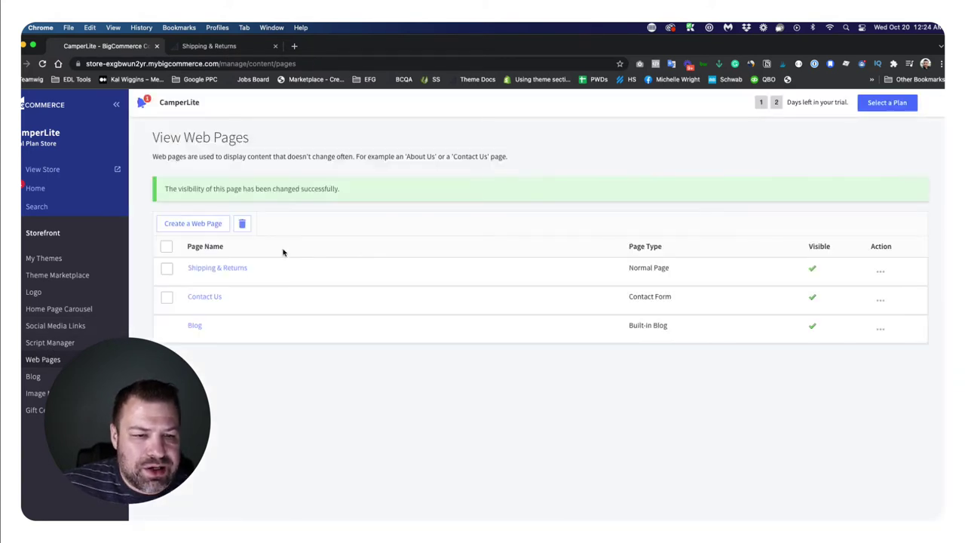
drag(254, 274, 274, 299)
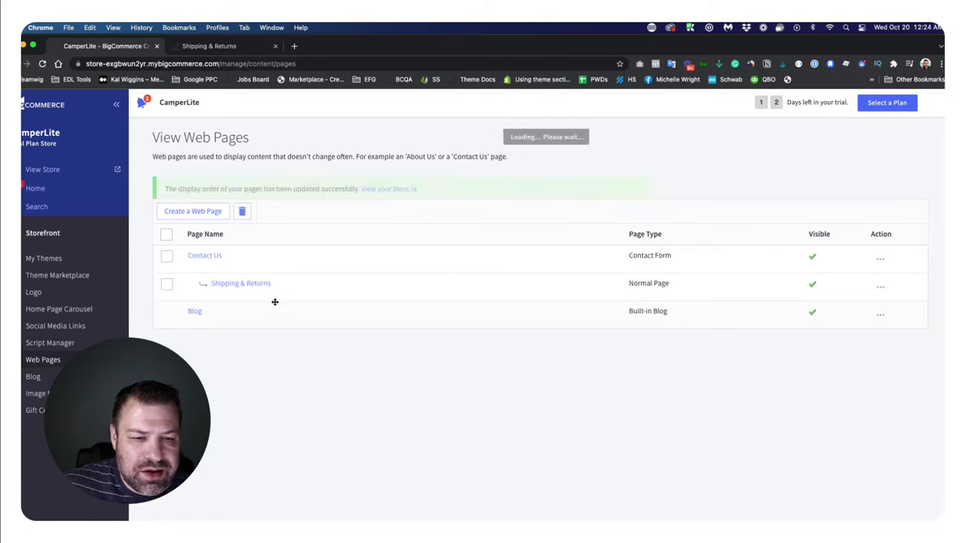
click(212, 46)
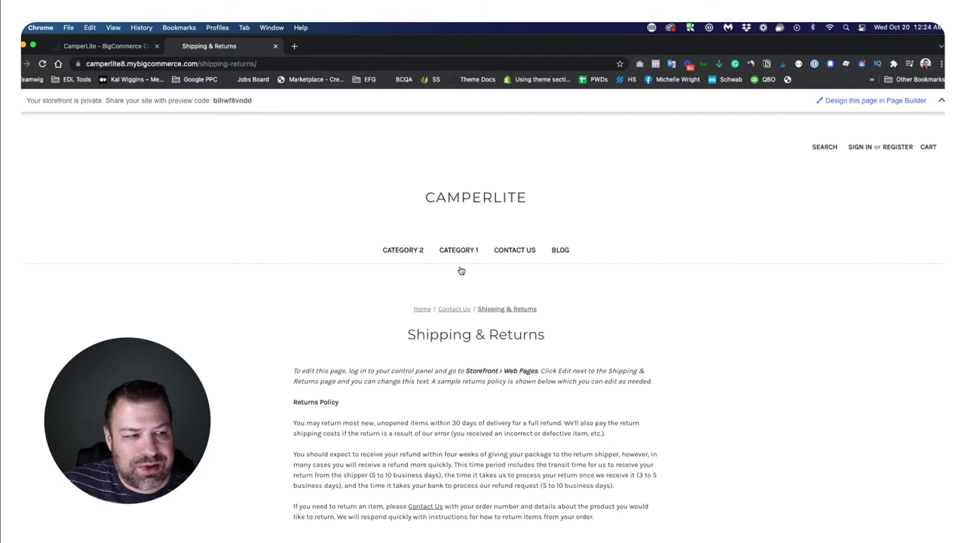
click(109, 46)
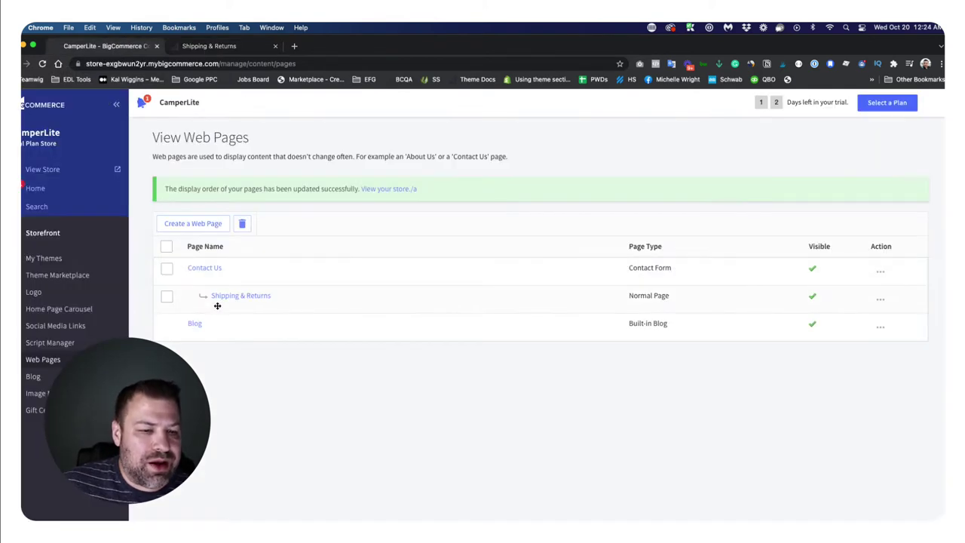
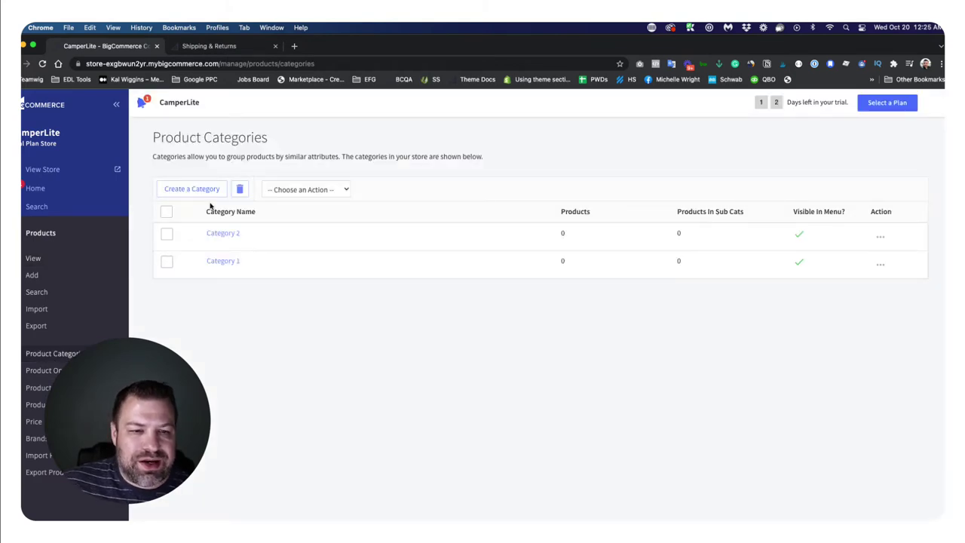
Create a product category named Hot with the URL /hot/ and no parent category, and return to the category list
click(208, 189)
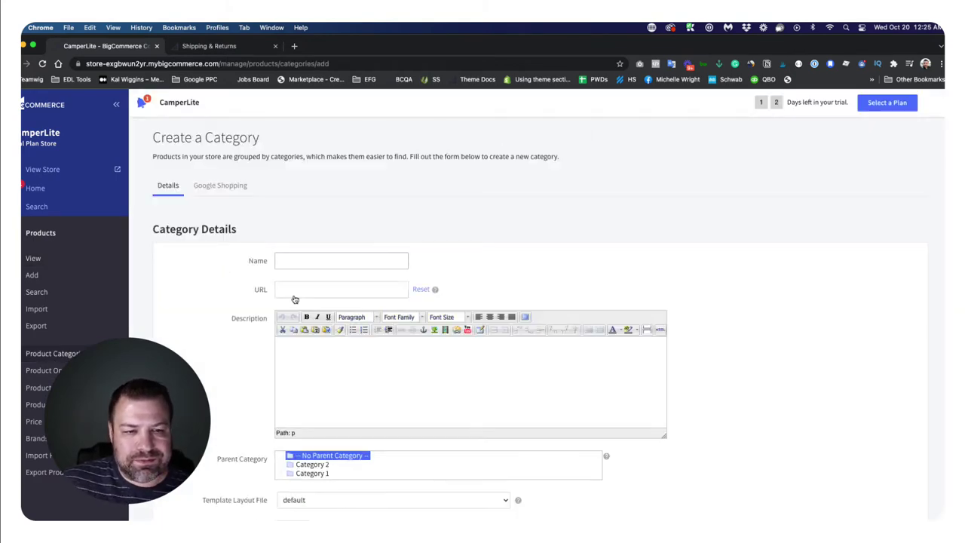
click(309, 264)
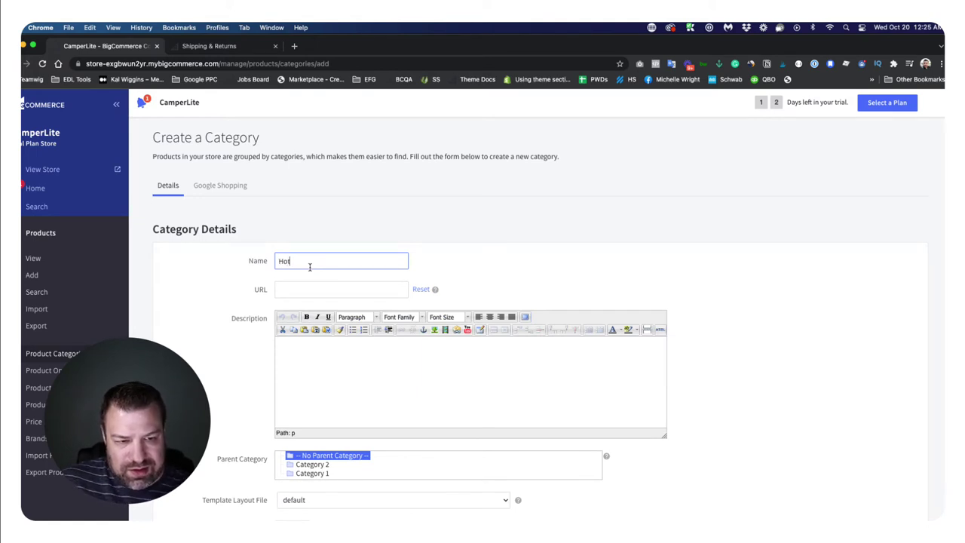
key(Tab)
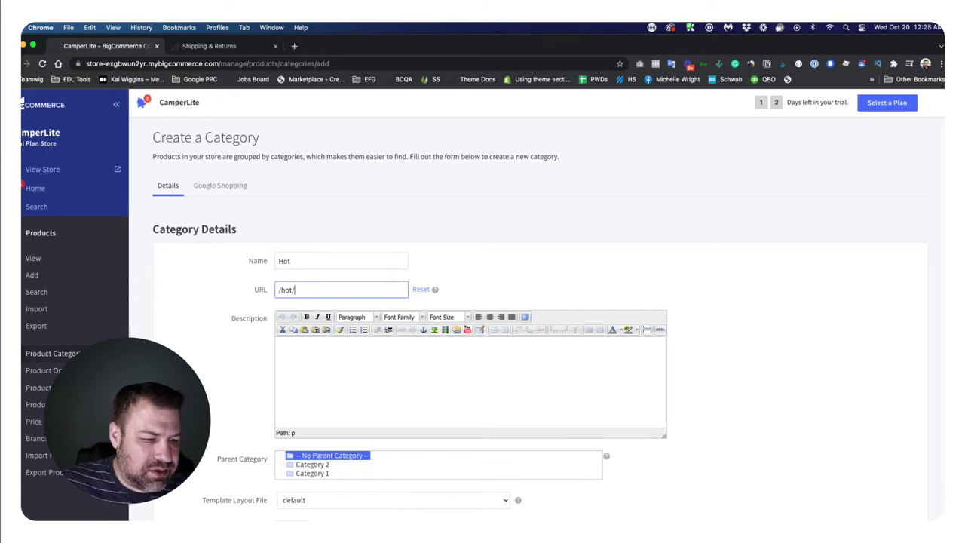
key(Tab)
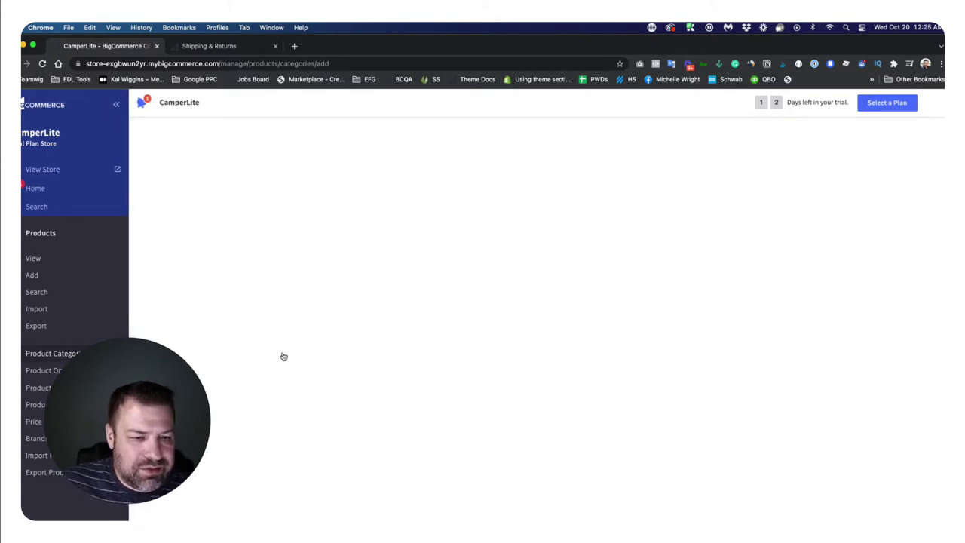
click(52, 353)
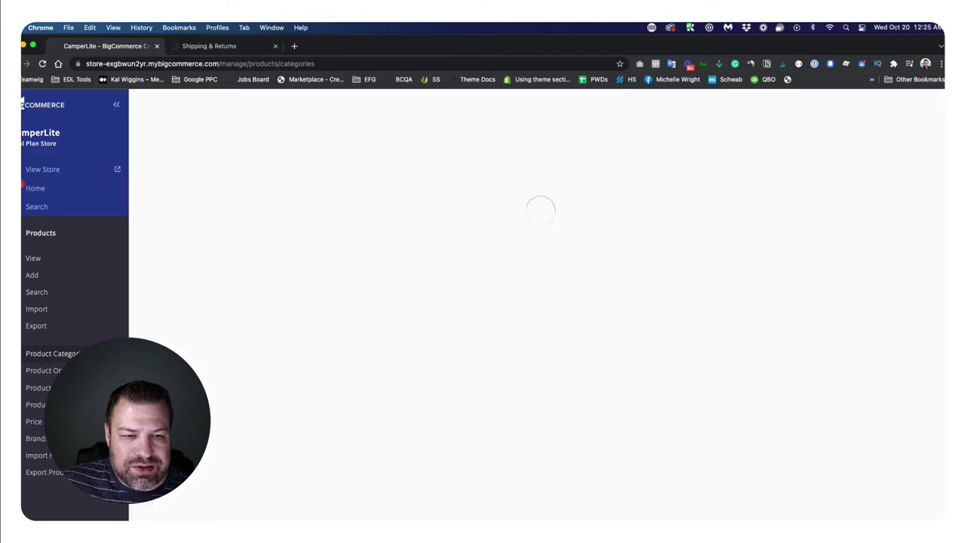
Move the Hot category below Category 1 and check the storefront navigation
drag(234, 263, 234, 287)
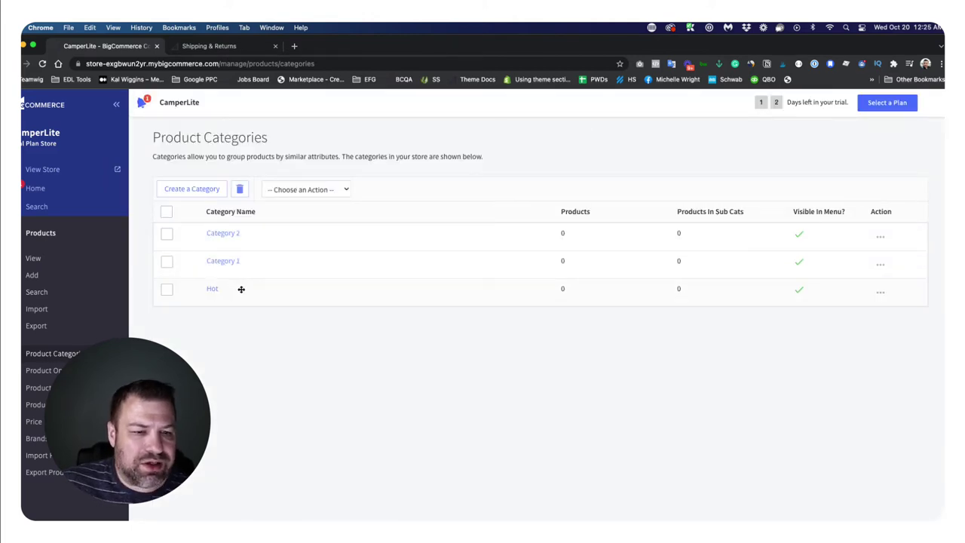
click(211, 47)
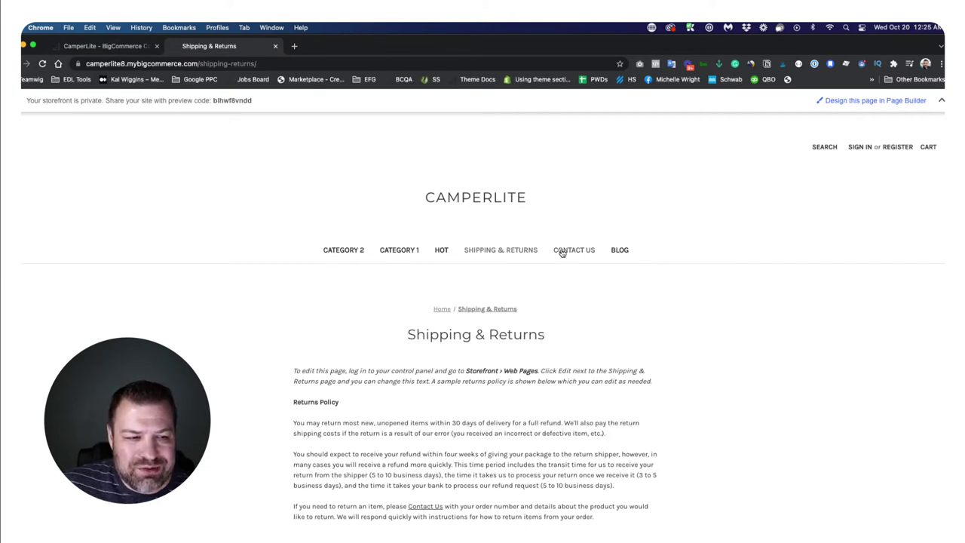
click(94, 46)
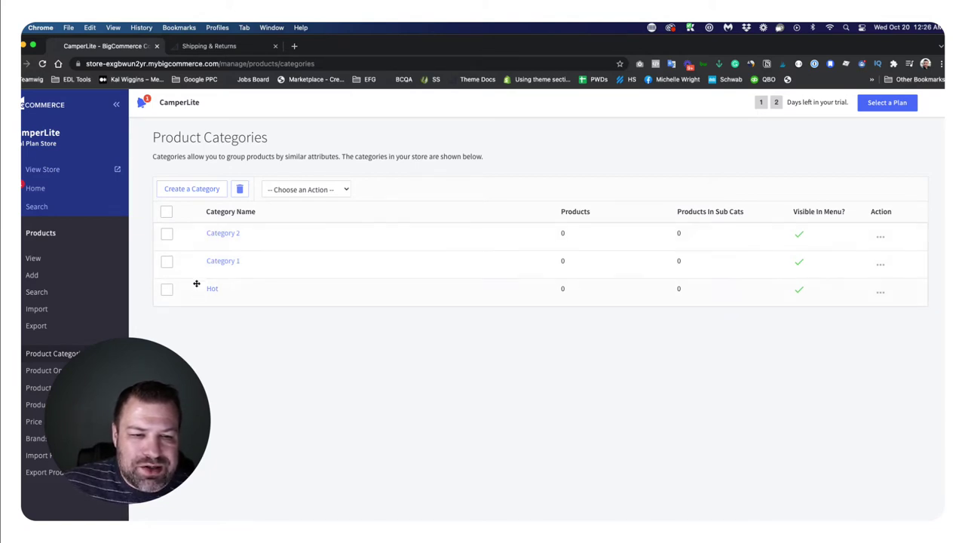
Create a product category named Special with the URL /special/ and no parent category, and return to the category list
click(196, 189)
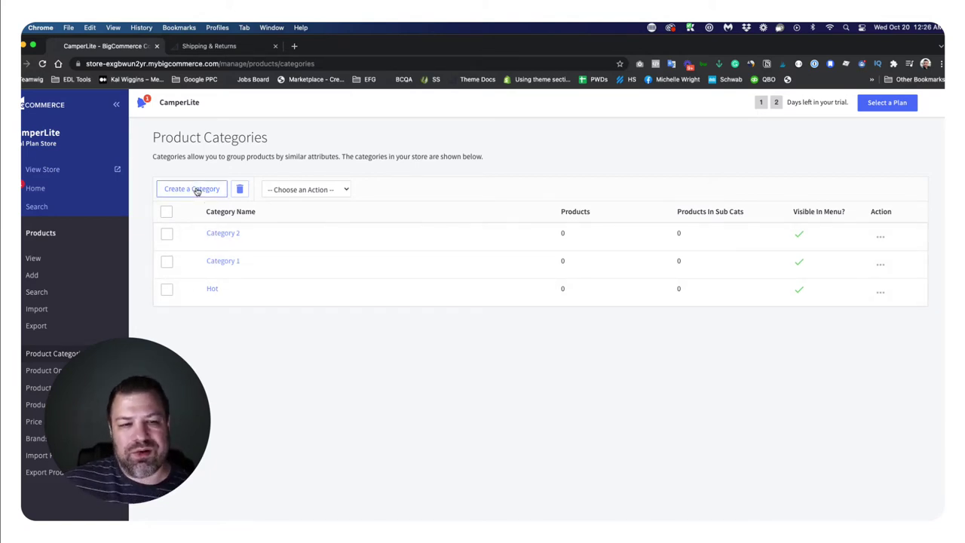
click(300, 256)
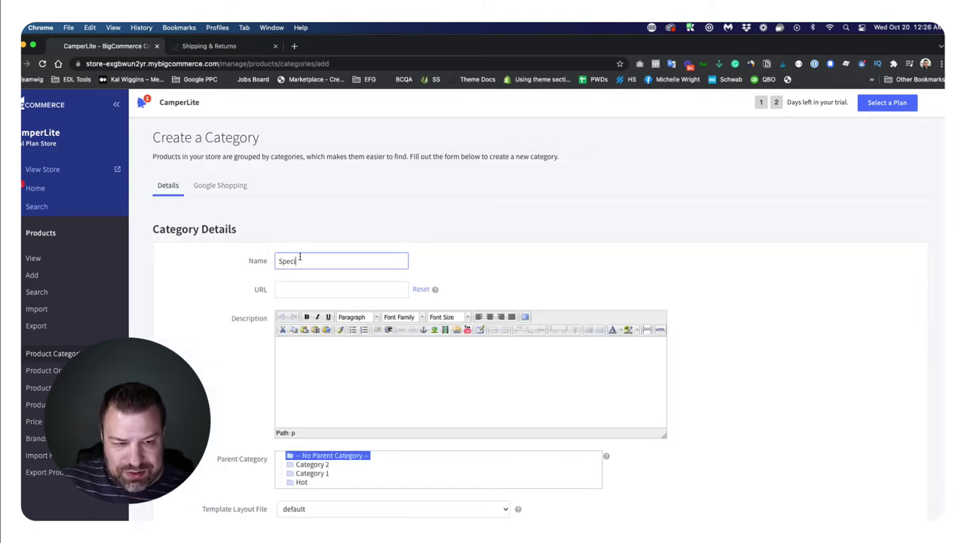
key(Tab)
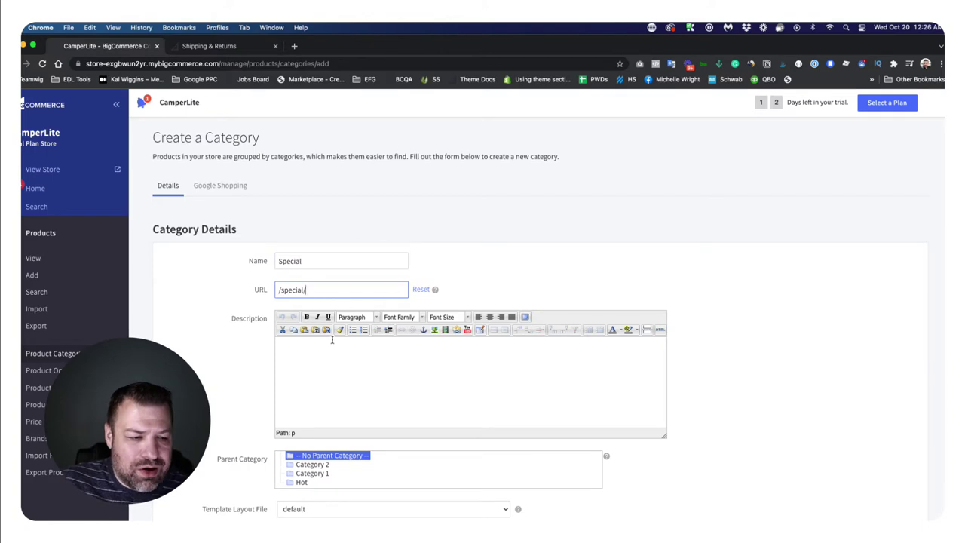
key(Return)
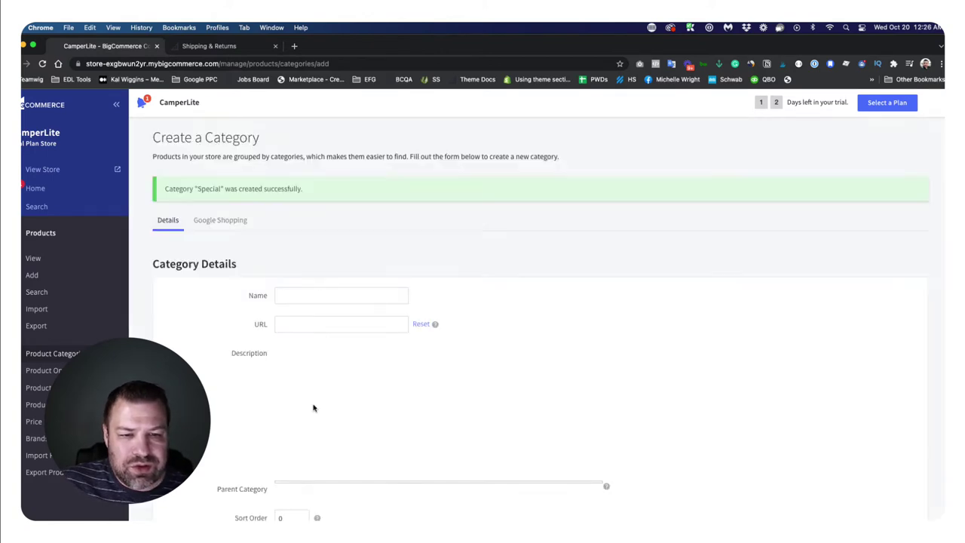
click(68, 354)
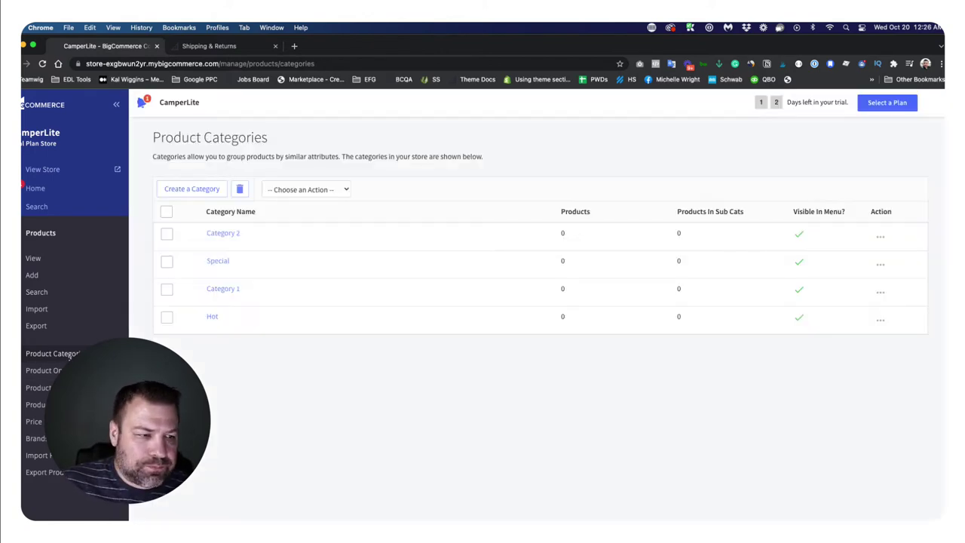
Move the Special category between Category 1 and Hot and hide it from the menu, checking the reloaded storefront
drag(233, 266, 233, 294)
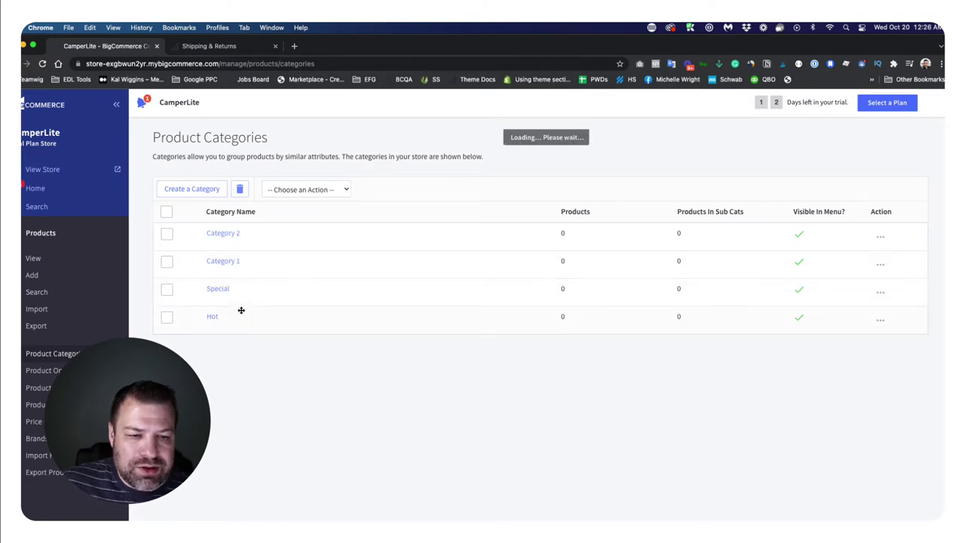
click(798, 289)
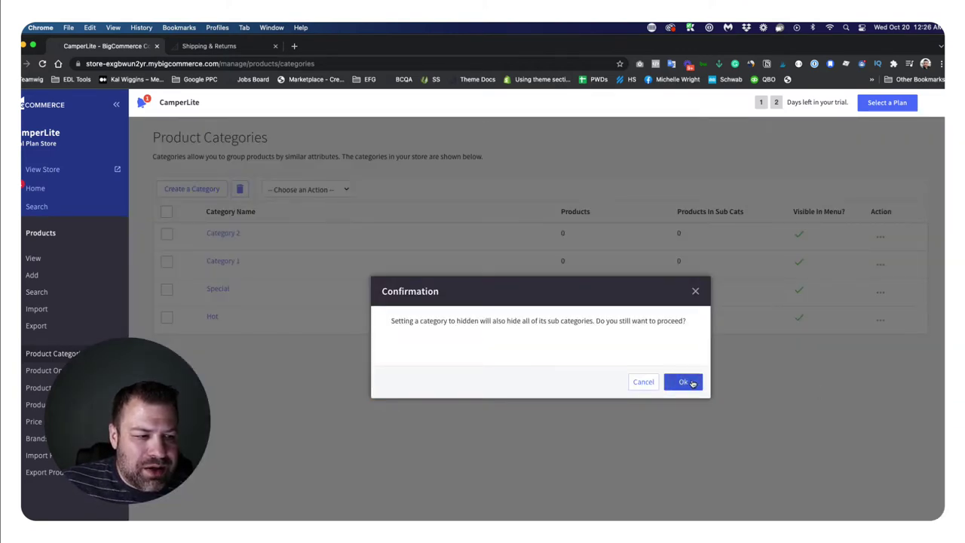
click(683, 383)
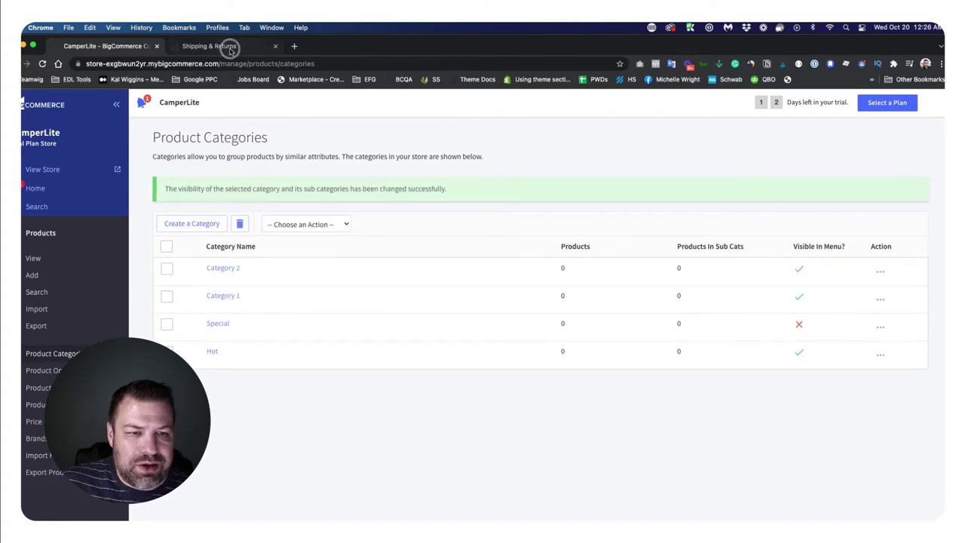
click(231, 47)
key(super+r)
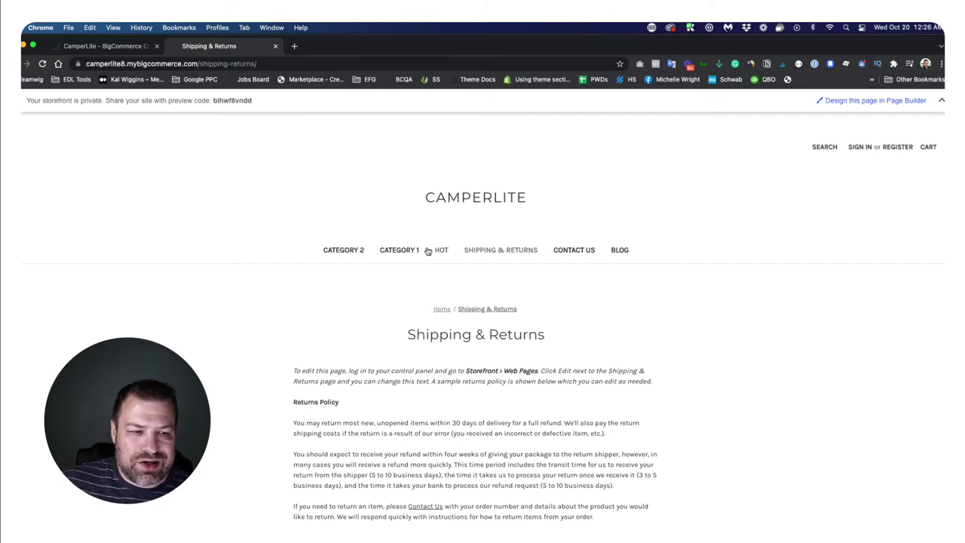
Nest the Hot category under the hidden Special category and check the reloaded storefront navigation
click(107, 48)
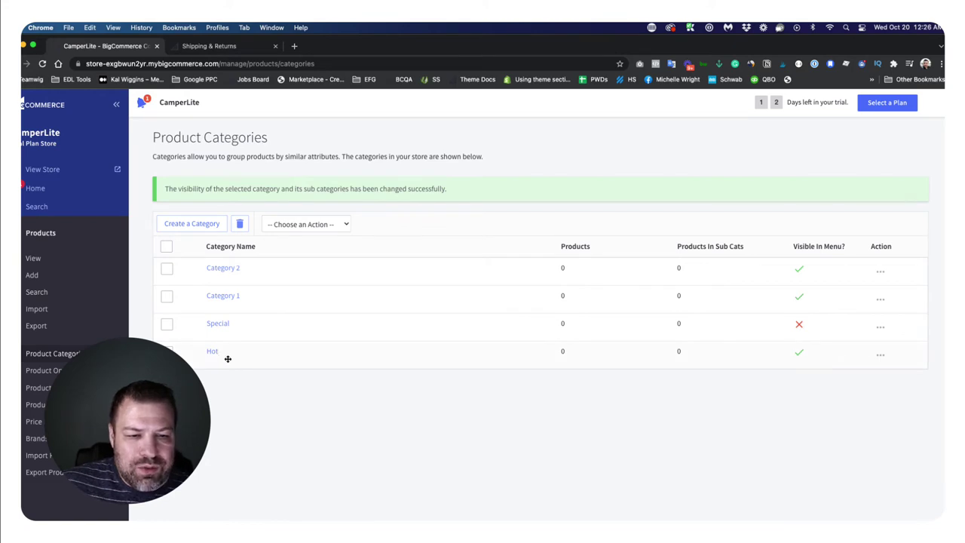
drag(228, 359, 248, 354)
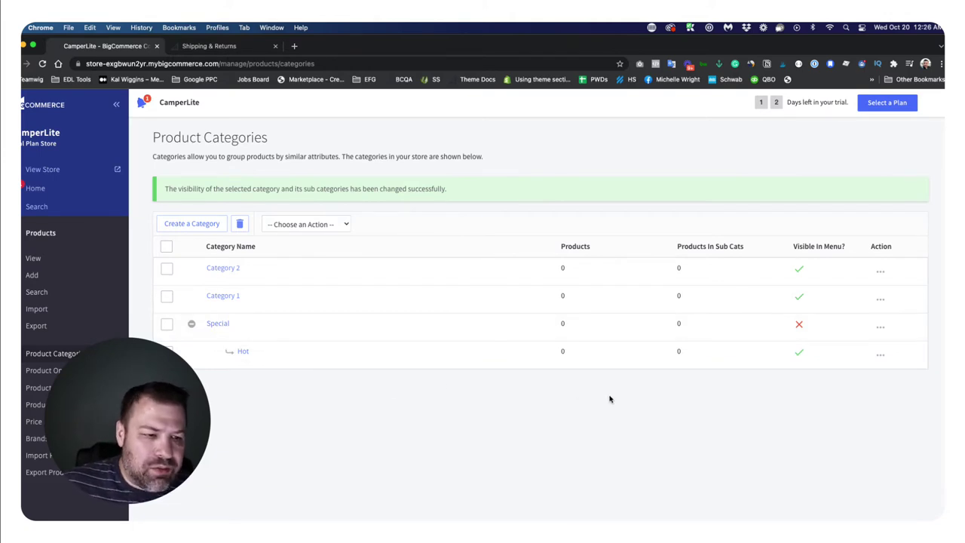
click(197, 46)
key(super+r)
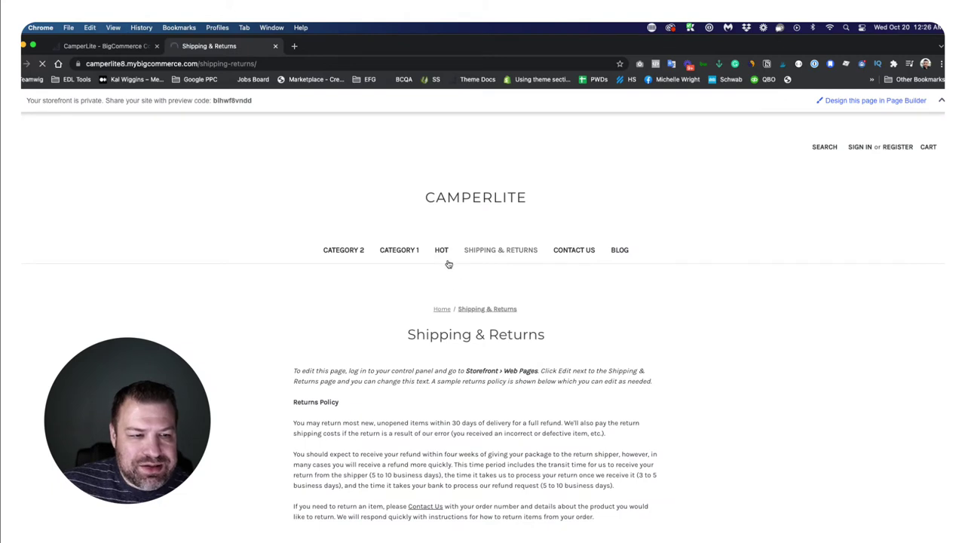
View the nested Hot category on the storefront and follow its breadcrumb to the parent Special category
click(98, 46)
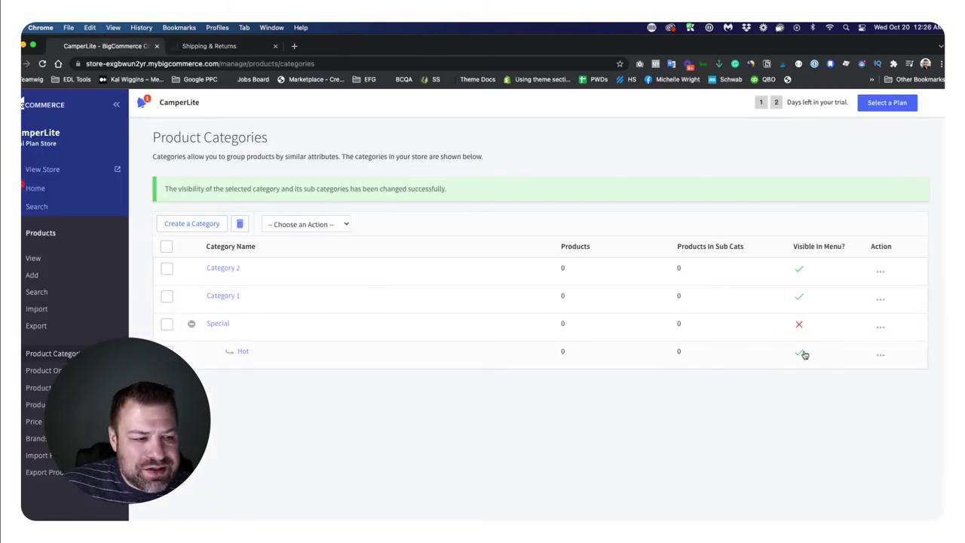
click(881, 356)
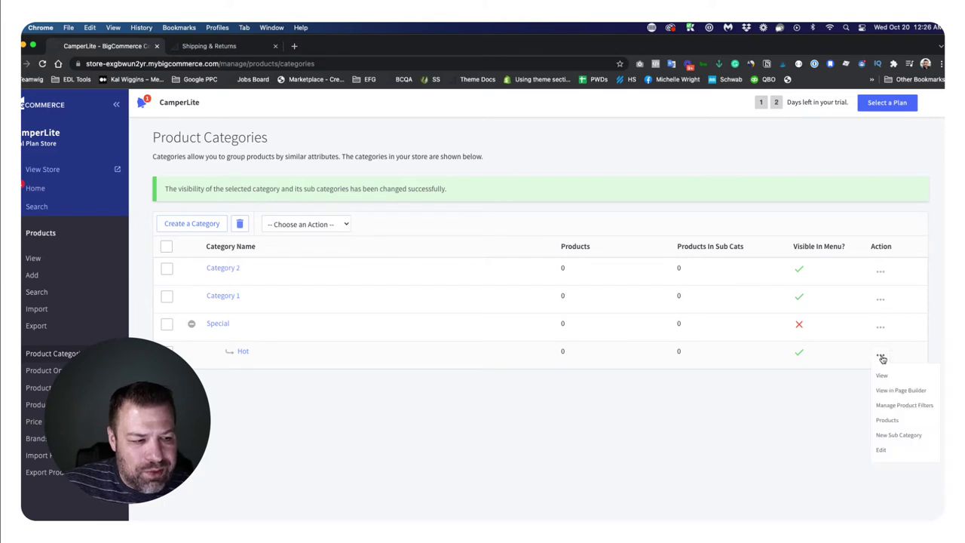
click(882, 376)
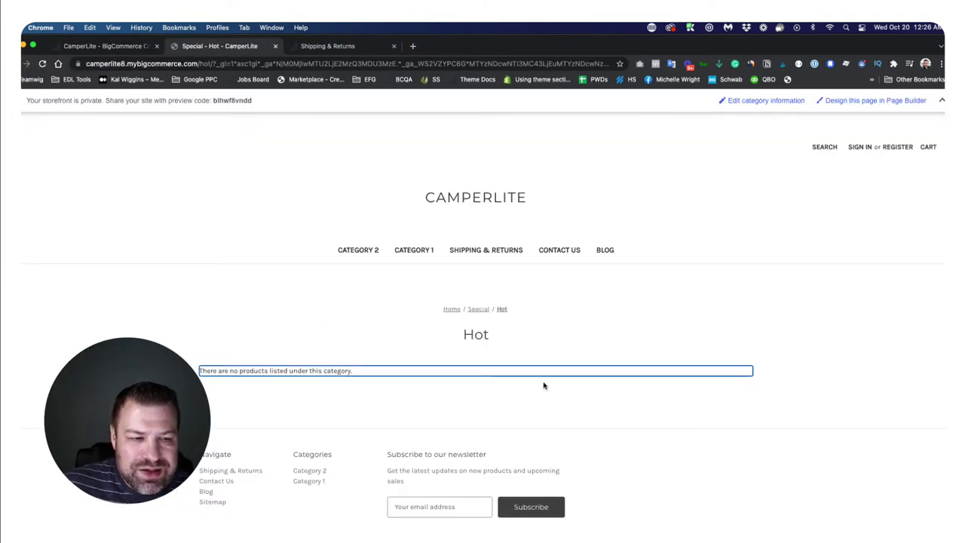
click(476, 312)
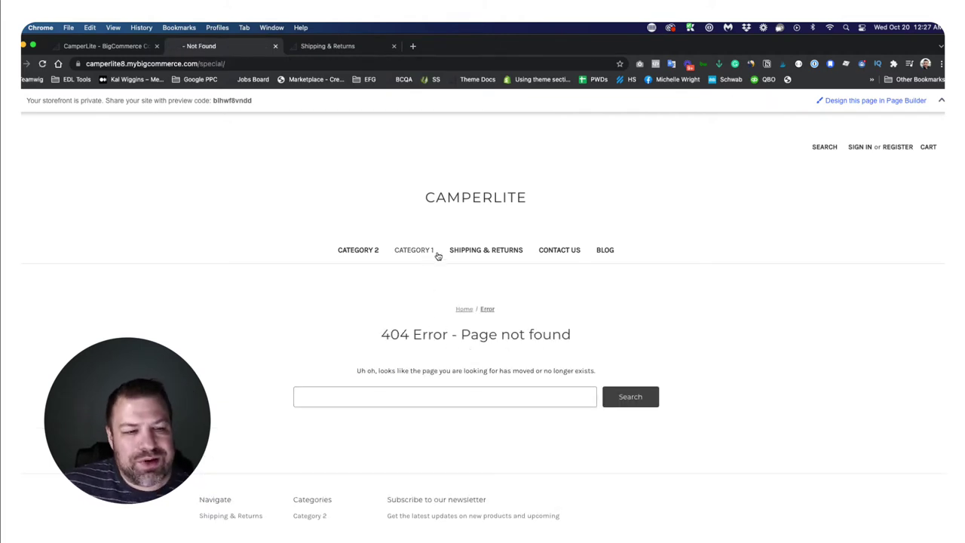
Copy the /hot/ path from the Hot category page's address and open the store's web pages list
click(204, 64)
double_click(203, 64)
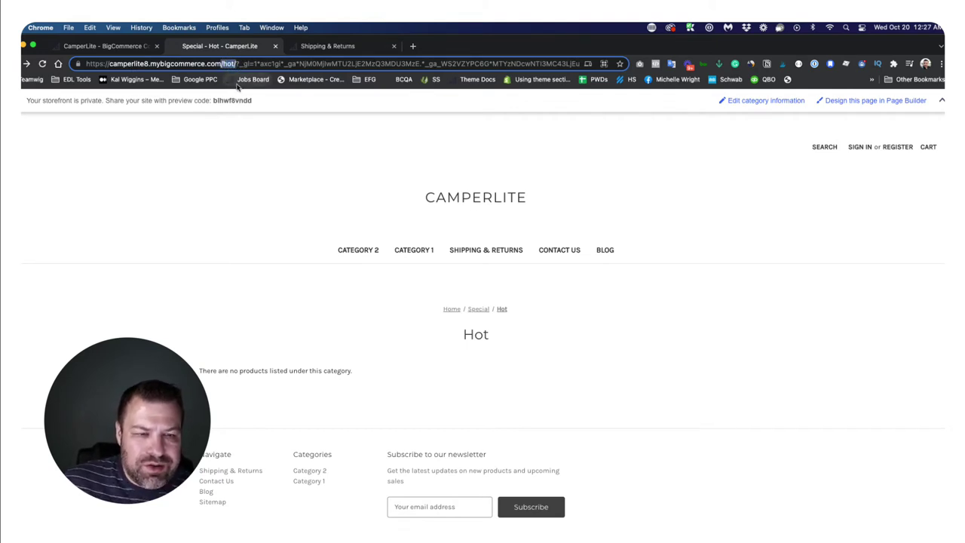
click(113, 46)
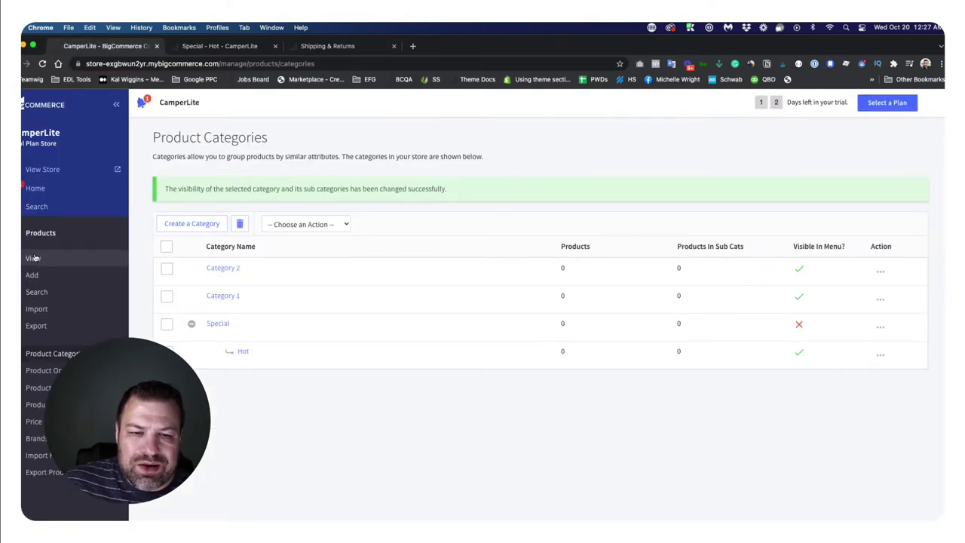
click(40, 233)
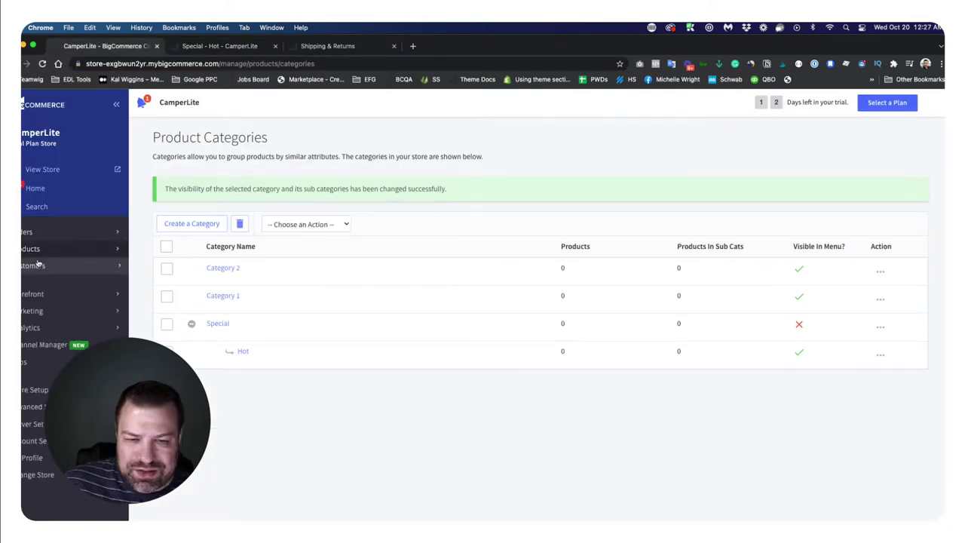
click(36, 294)
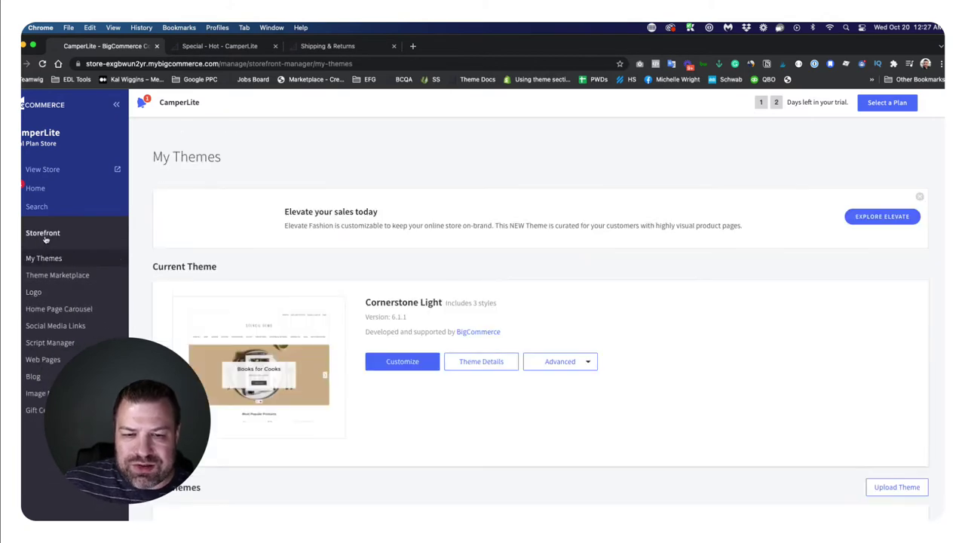
click(41, 361)
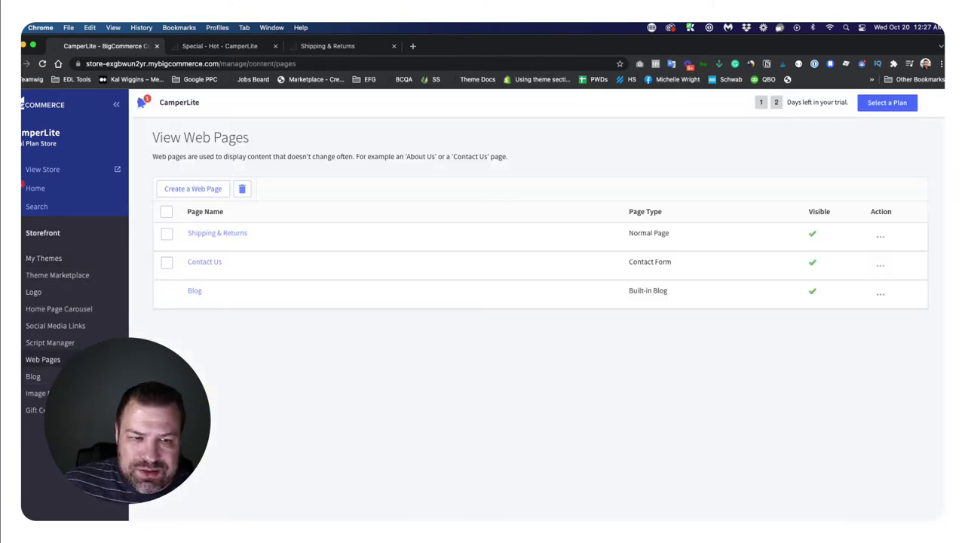
Create a web page named Hot that links to /hot/, shown on the navigation menu with no parent page
click(194, 188)
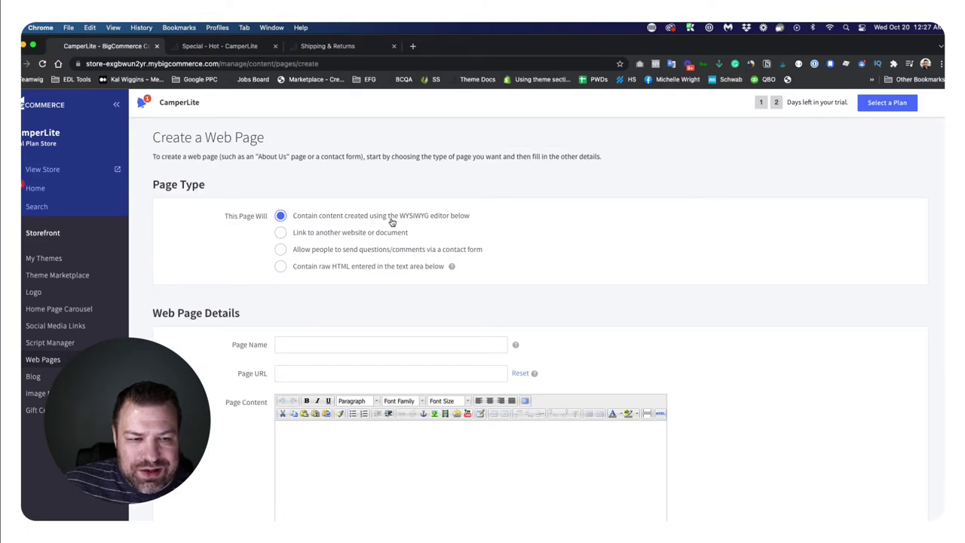
click(386, 479)
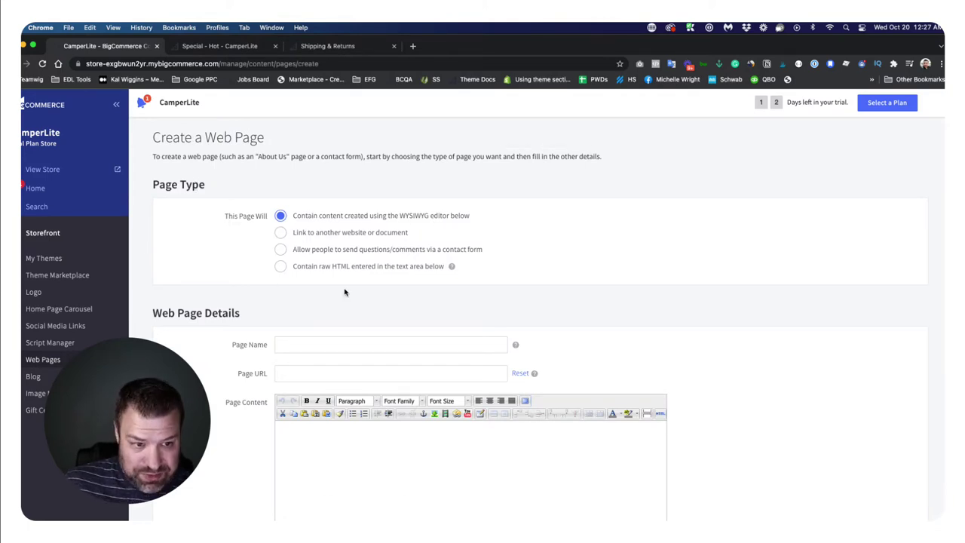
click(301, 232)
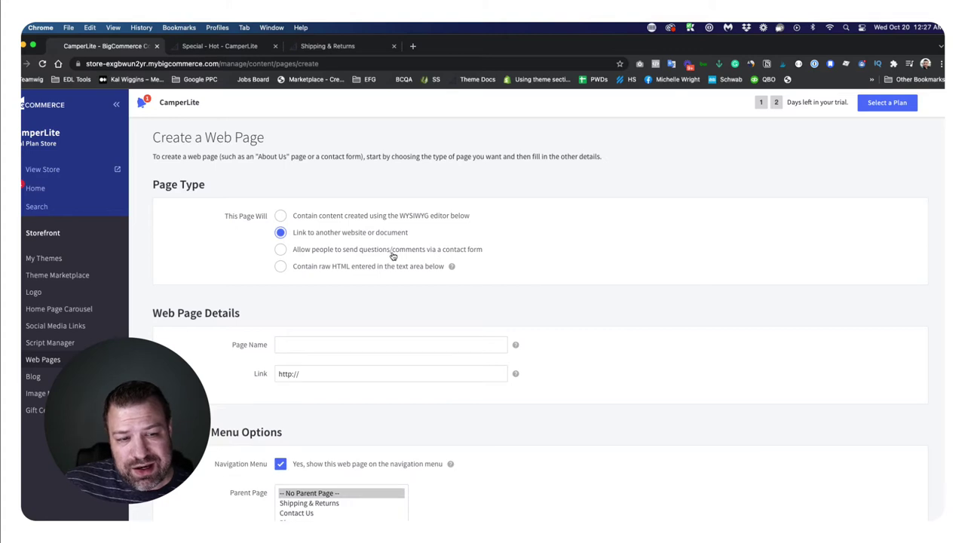
click(280, 380)
drag(309, 375, 221, 375)
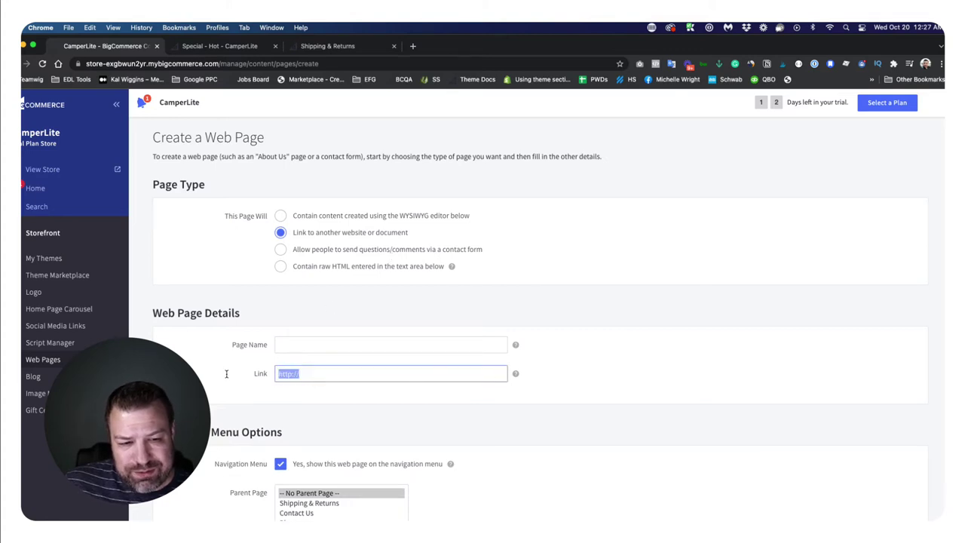
text(/hot/)
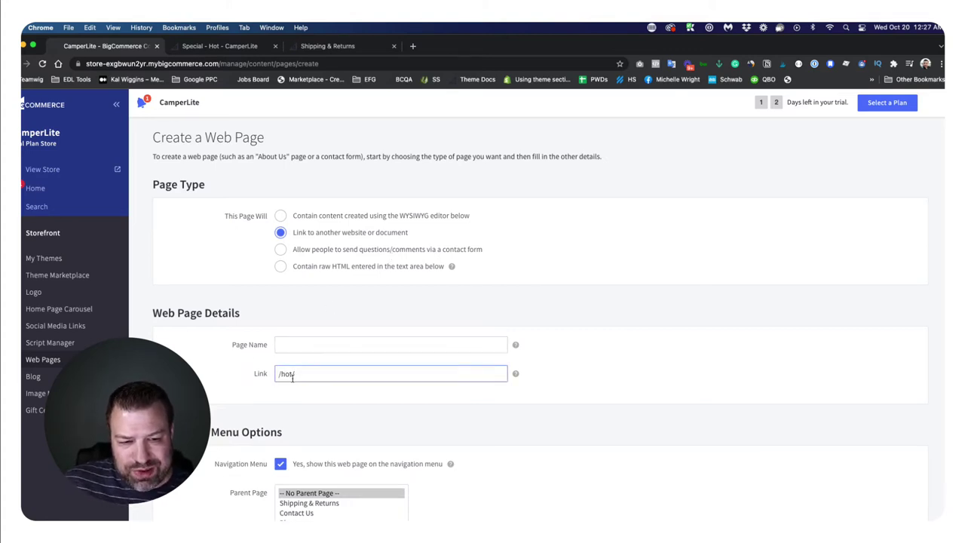
click(299, 346)
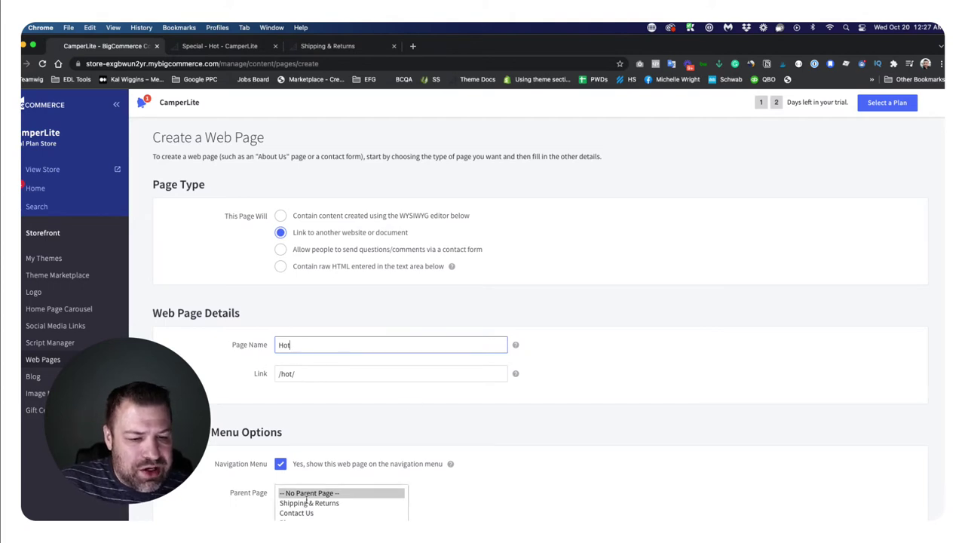
scroll(635, 511, down, 2)
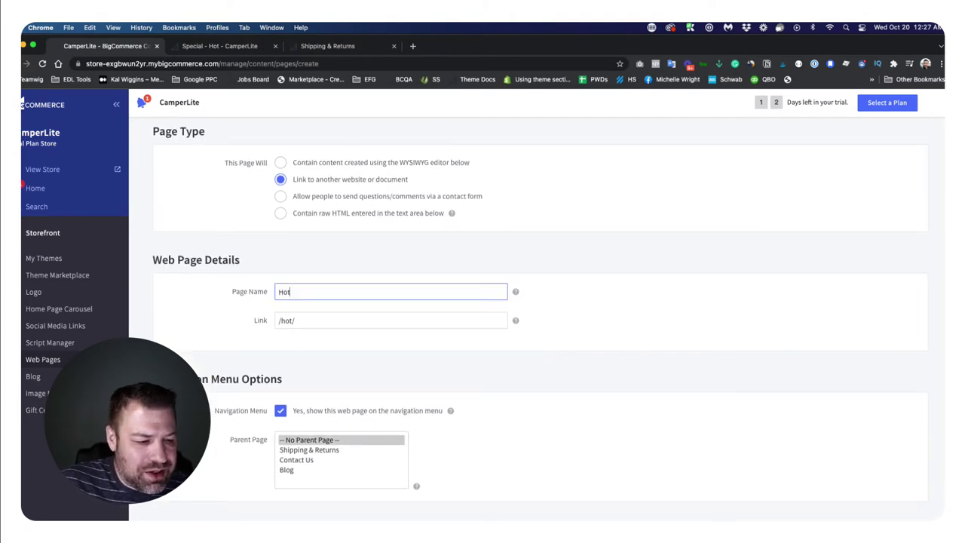
key(Return)
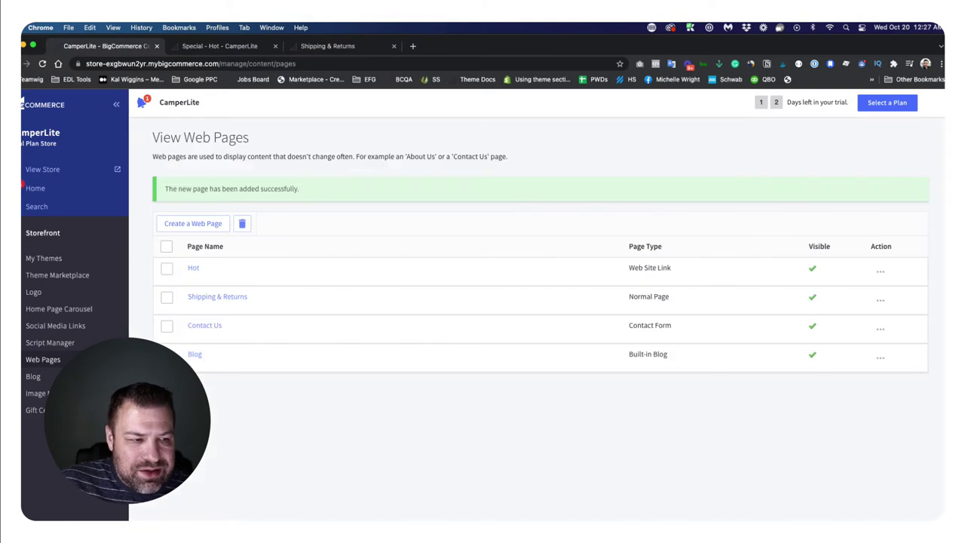
Move the Hot web page below Blog and test its link in the reloaded storefront navigation
drag(211, 277, 209, 345)
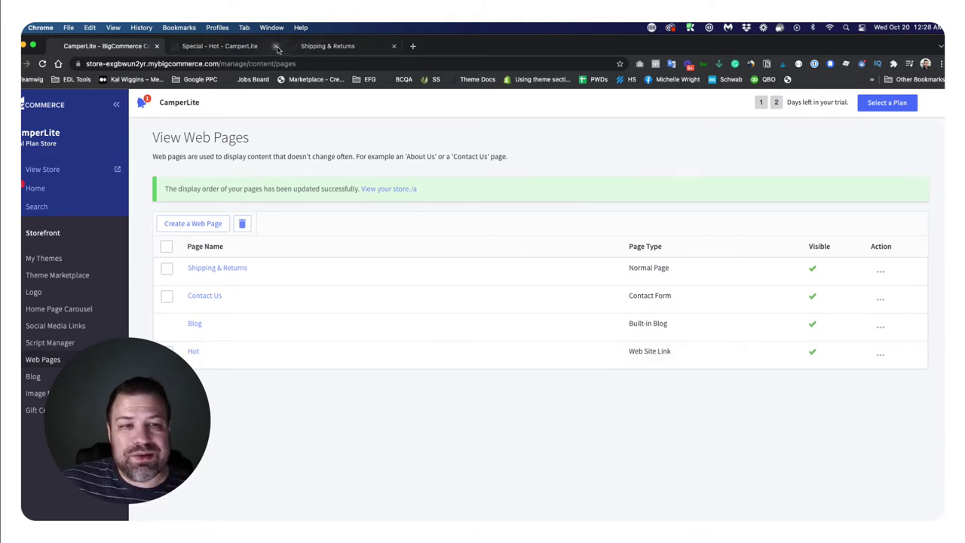
click(241, 47)
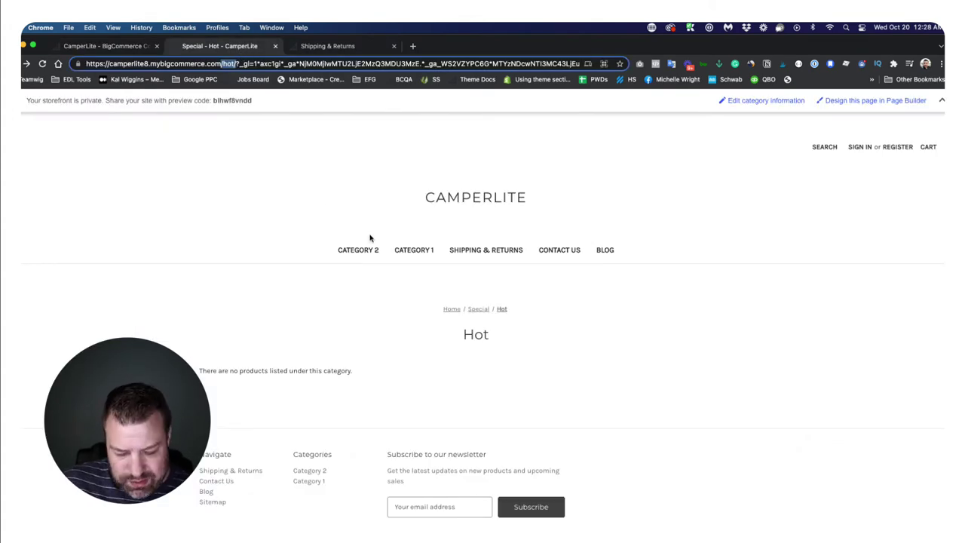
key(Return)
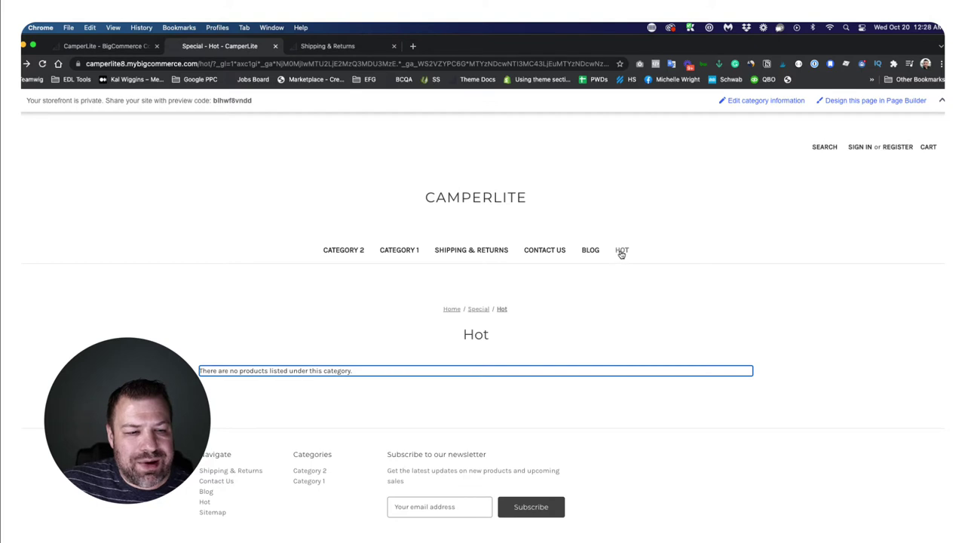
click(623, 254)
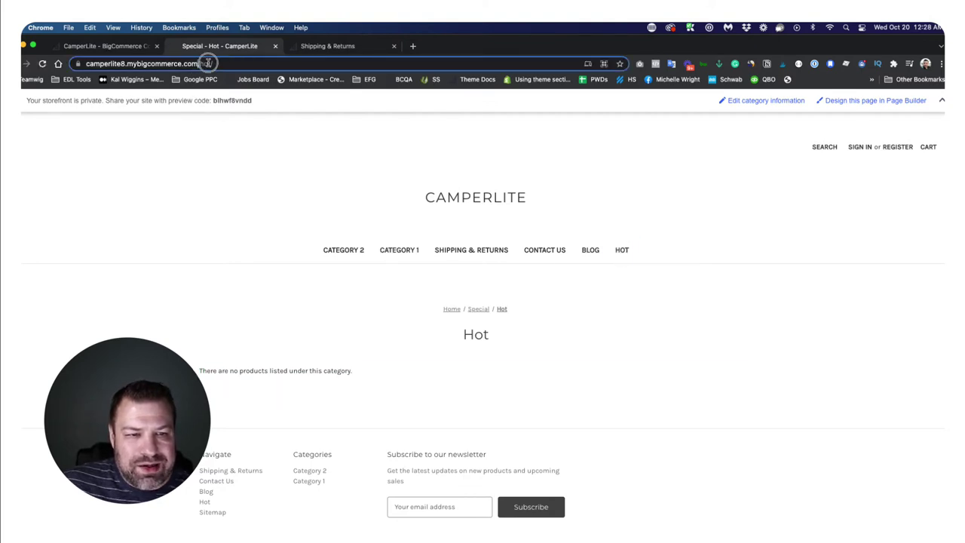
drag(207, 63, 250, 70)
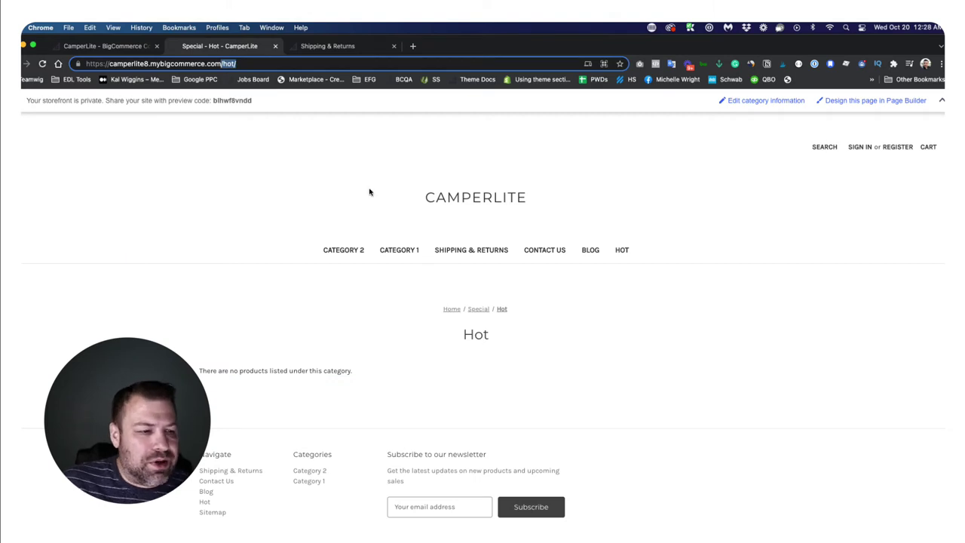
Review the Hot web page's link settings and return to the web pages list
click(92, 47)
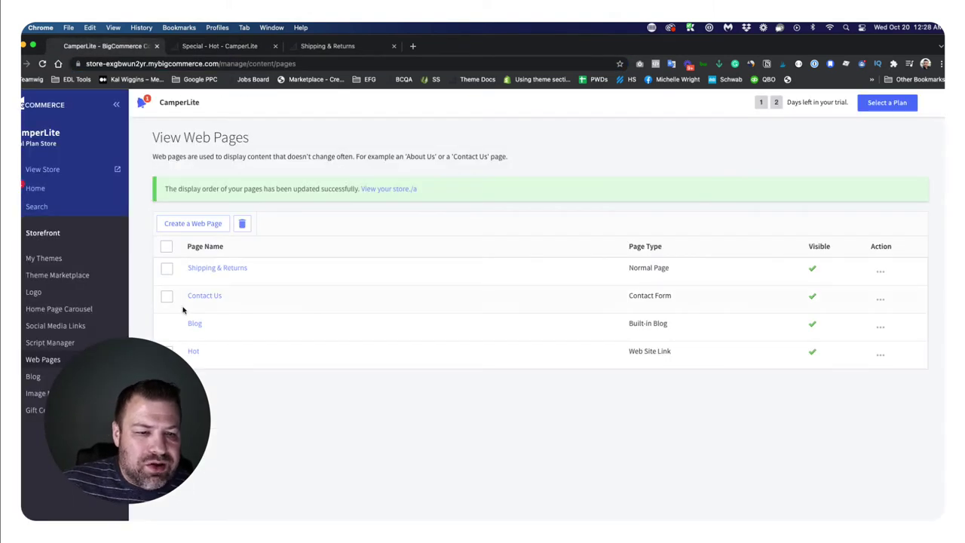
click(194, 352)
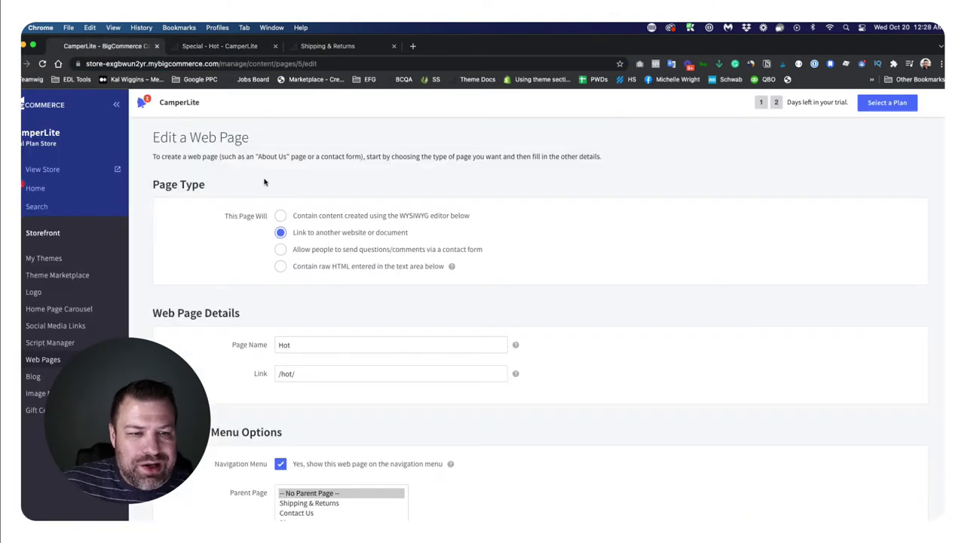
click(48, 361)
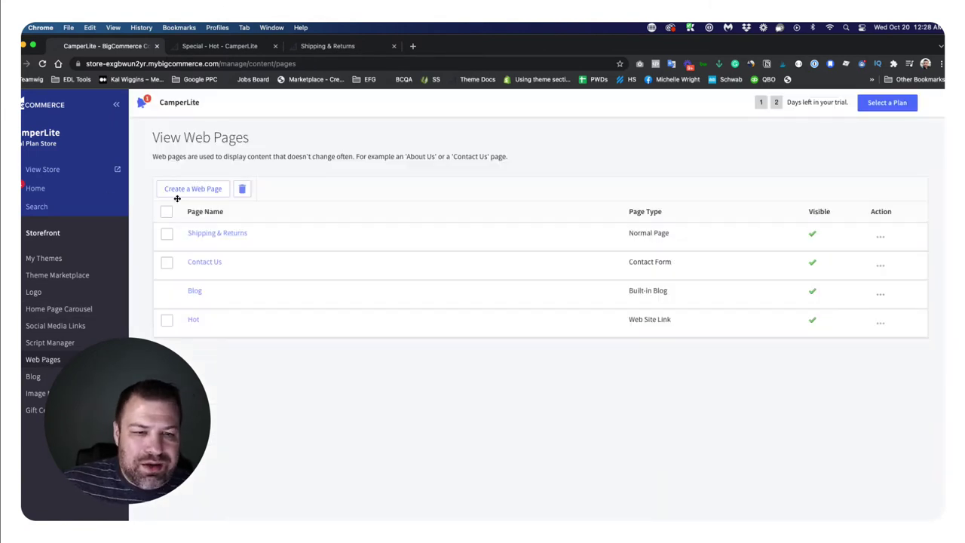
click(183, 191)
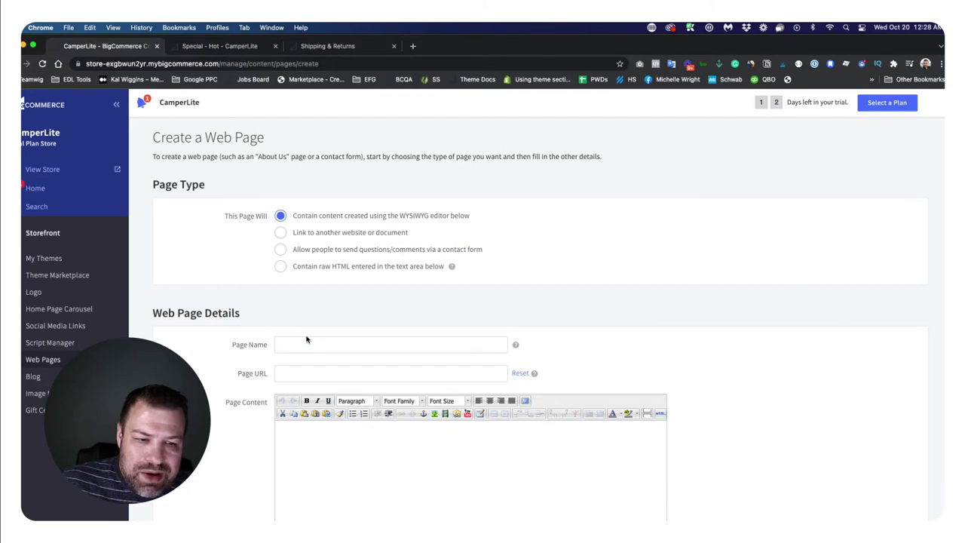
click(309, 341)
click(294, 233)
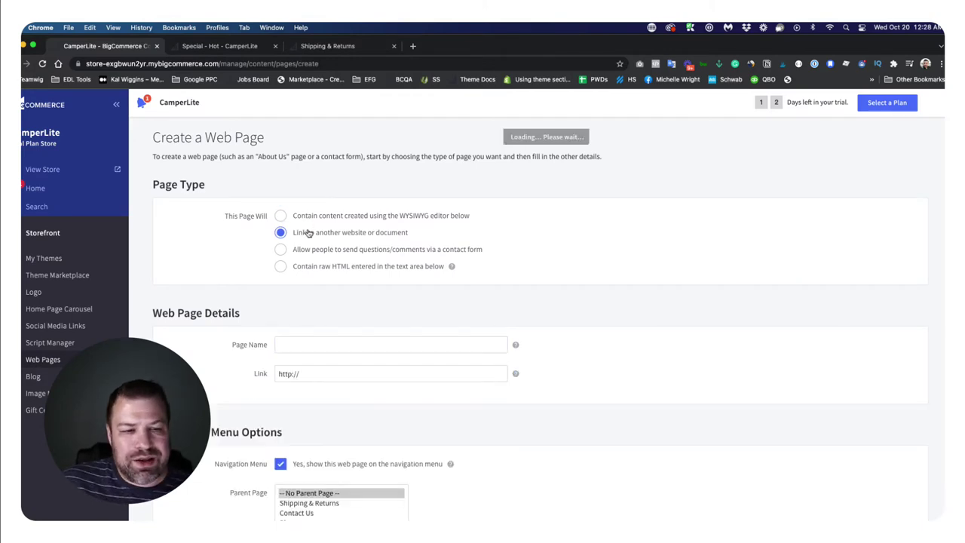
click(300, 347)
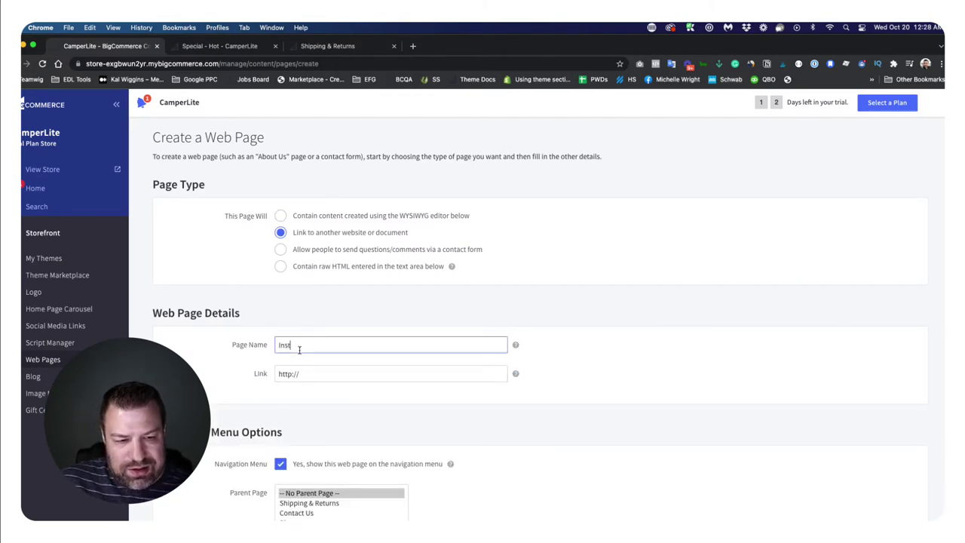
key(Tab)
text(in)
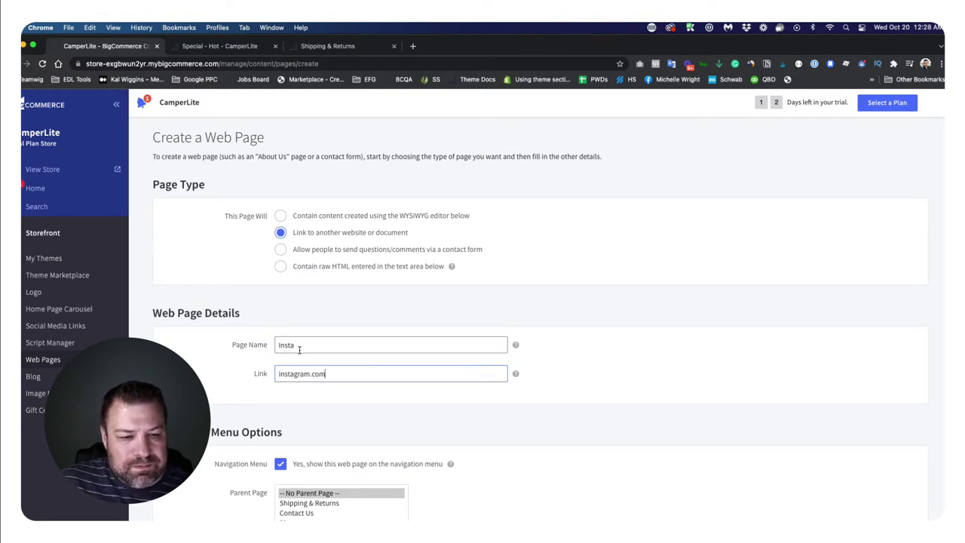
text(htt)
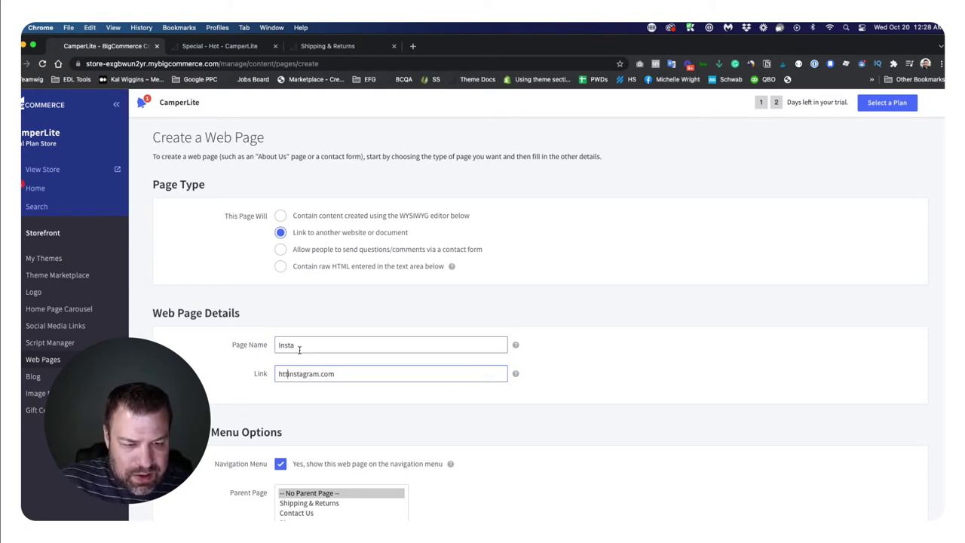
text(ps://)
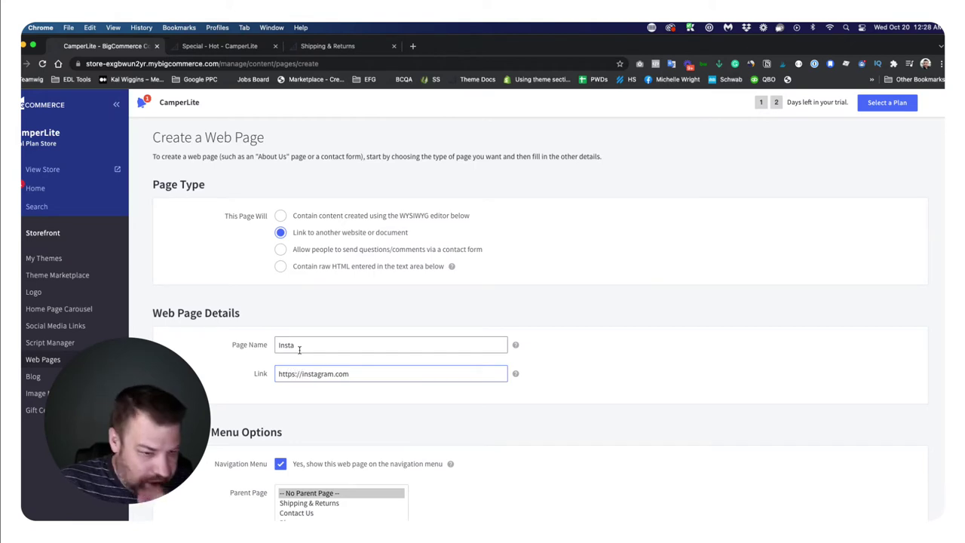
drag(349, 374, 230, 375)
key(Return)
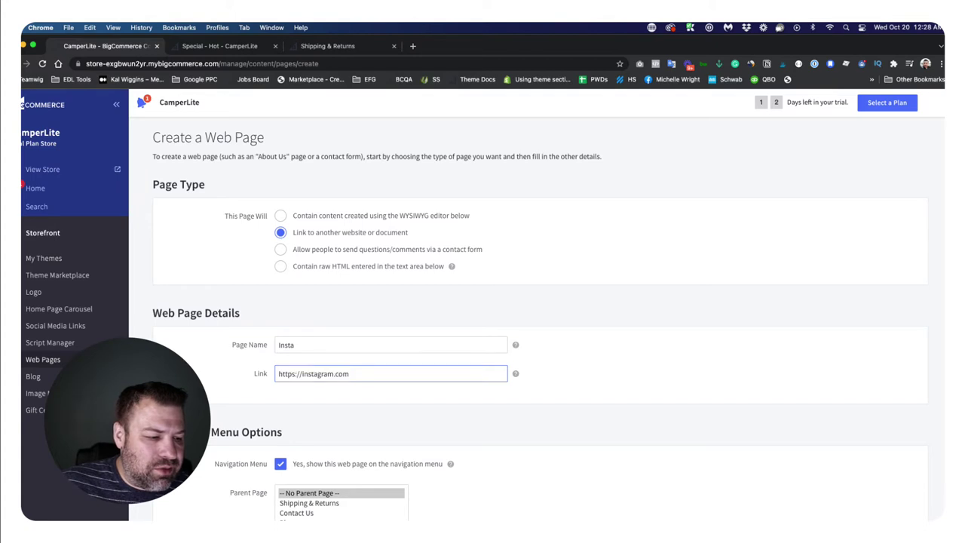
Move the Insta web page below Hot in the web pages list and check the reloaded storefront navigation
click(220, 49)
key(Return)
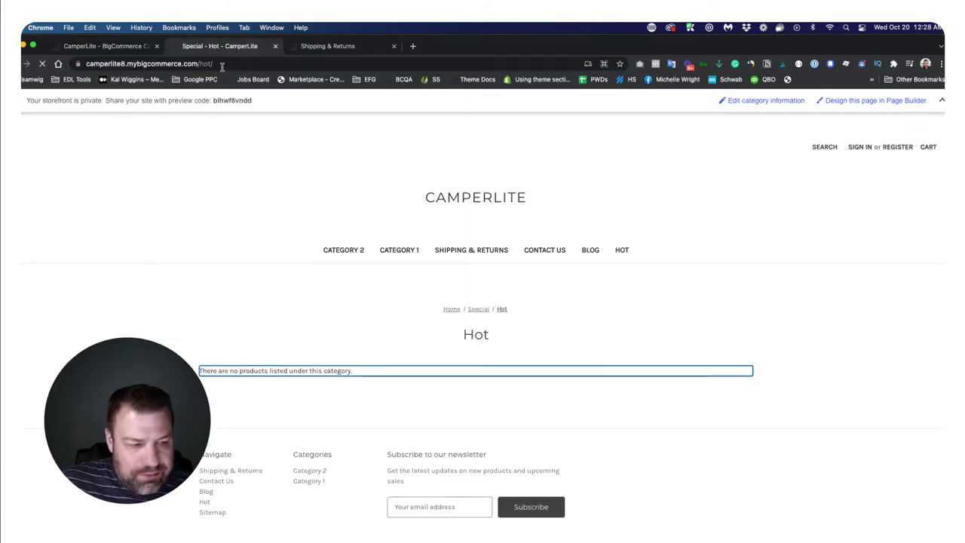
click(108, 46)
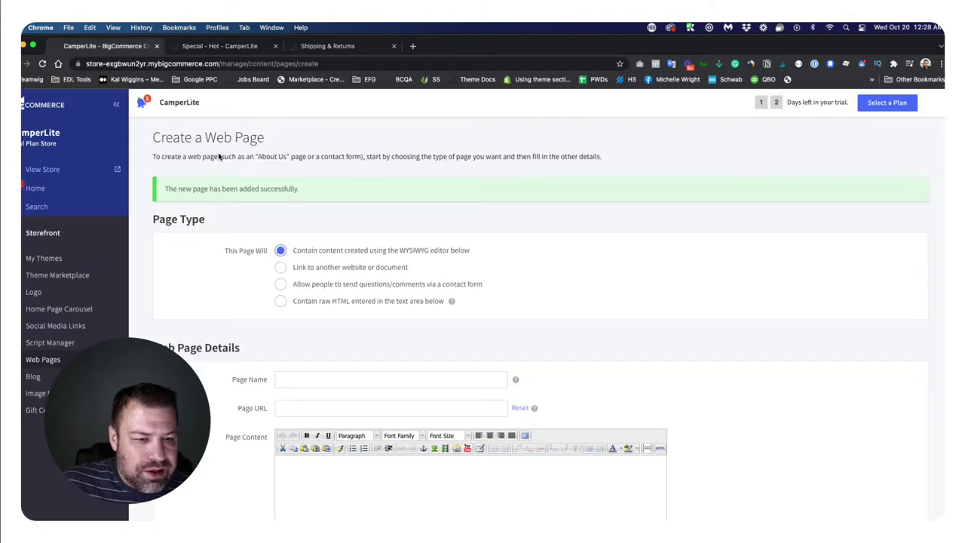
click(61, 257)
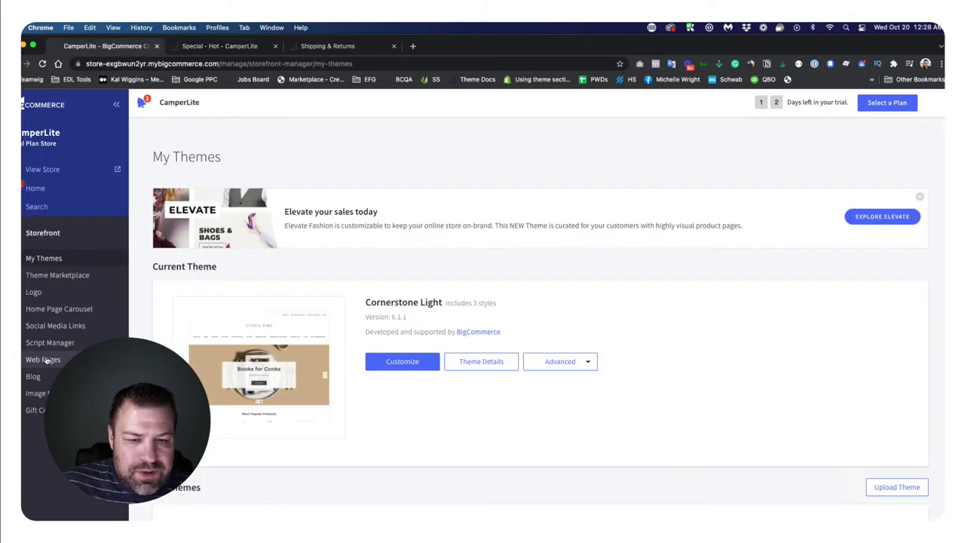
click(45, 359)
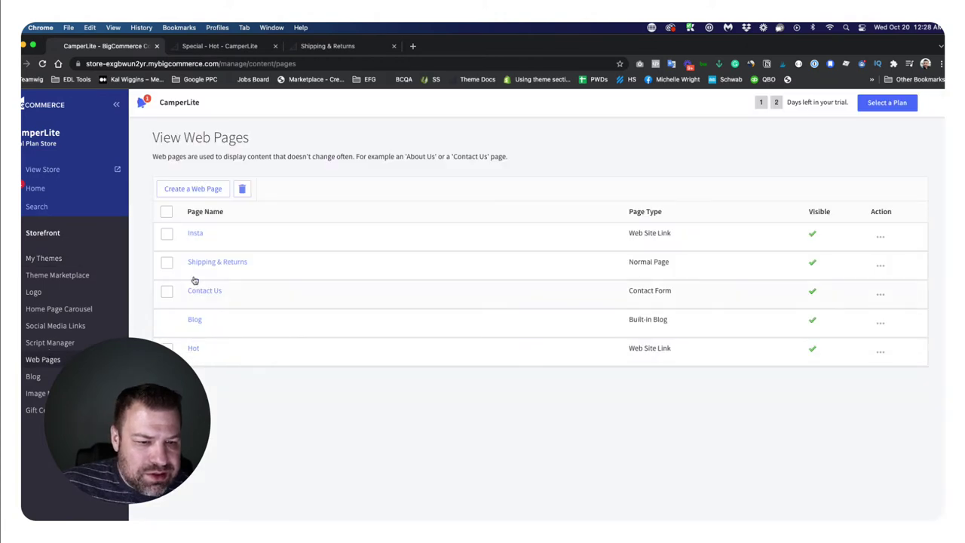
drag(196, 234, 201, 352)
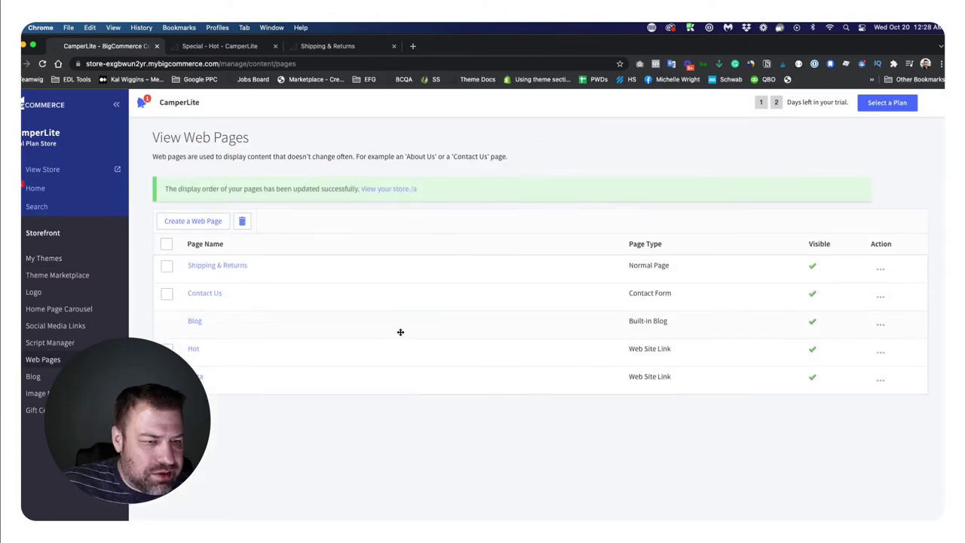
click(226, 46)
key(super+r)
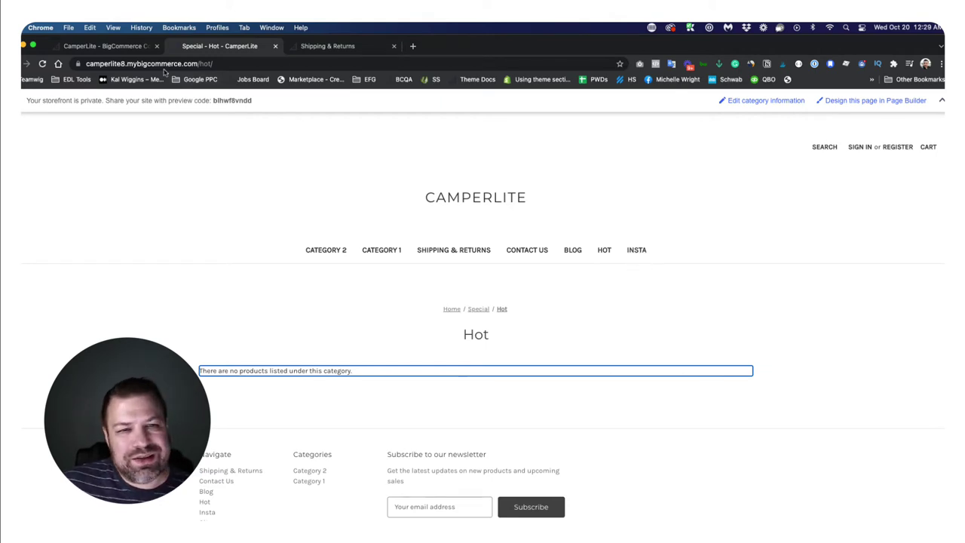
Try to open the storefront's gift certificates page at /giftcertificates.php
click(106, 46)
click(224, 48)
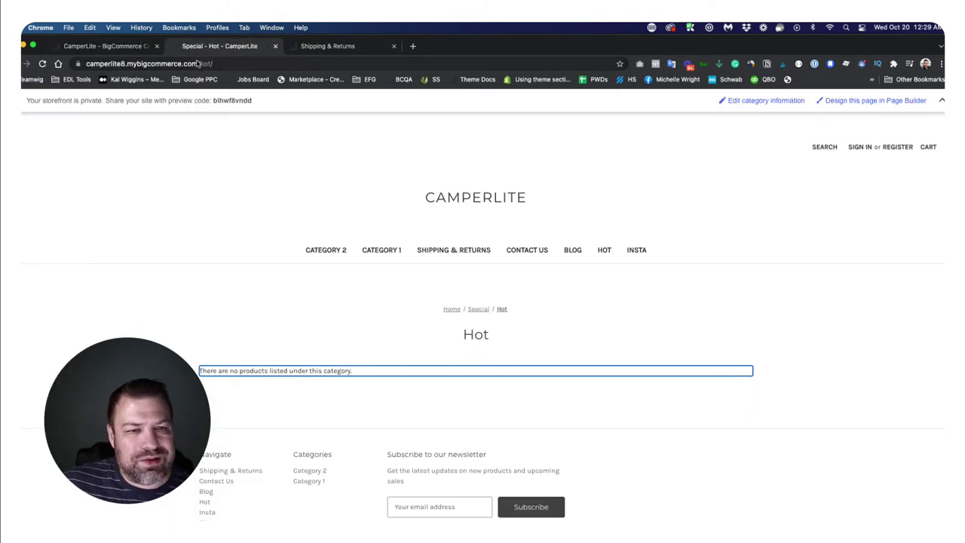
drag(200, 63, 252, 63)
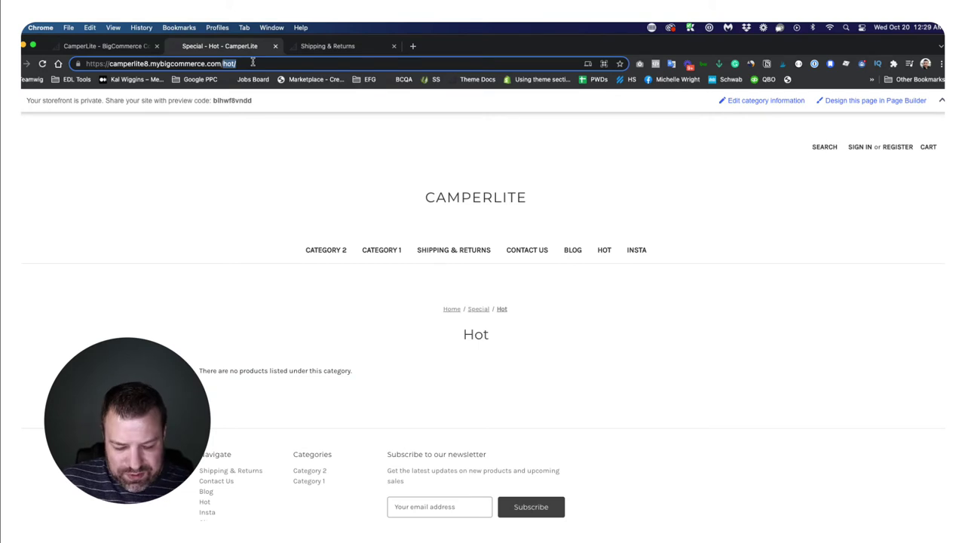
text(giftcer)
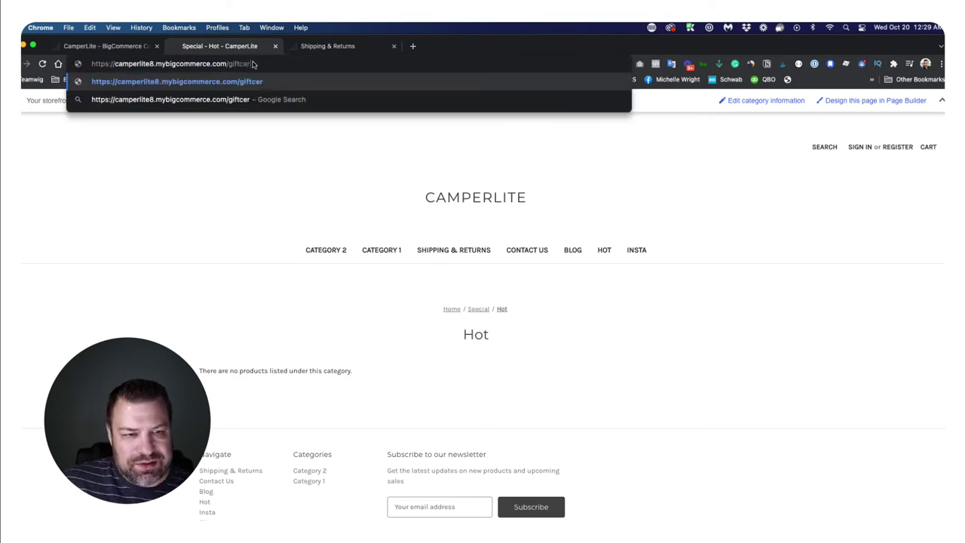
text(tificates)
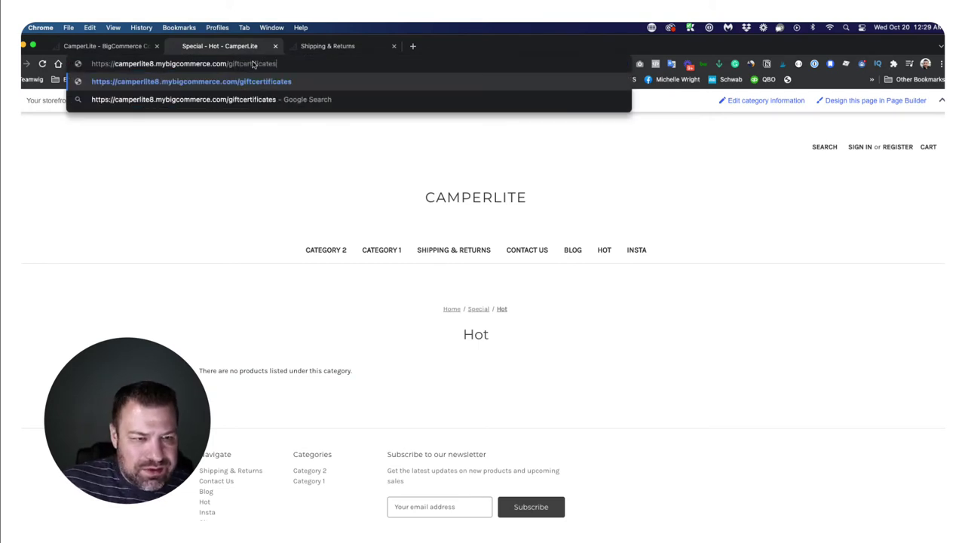
text(.php)
key(Return)
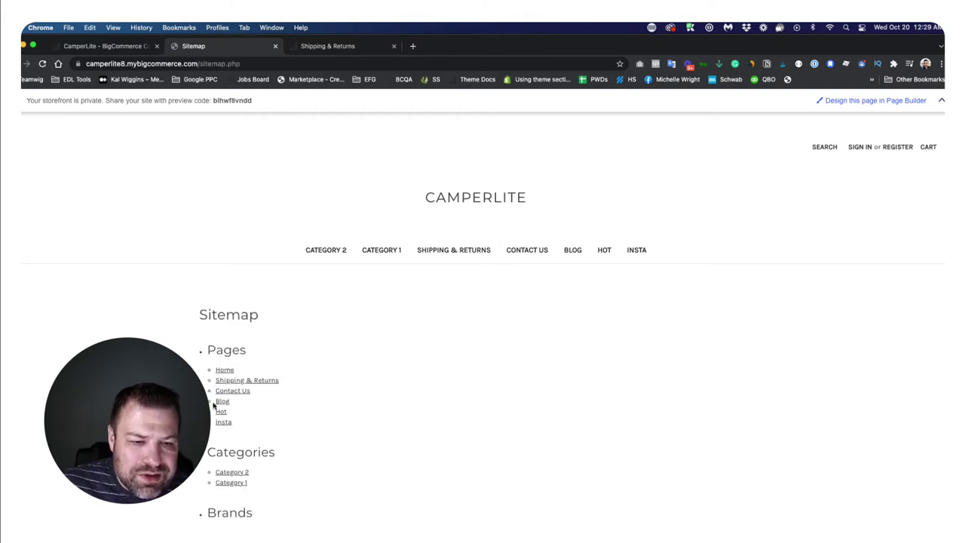
Examine the storefront's sitemap page and select its relative path /sitemap.php for reuse as a link
scroll(222, 408, down, 3)
scroll(227, 407, down, 3)
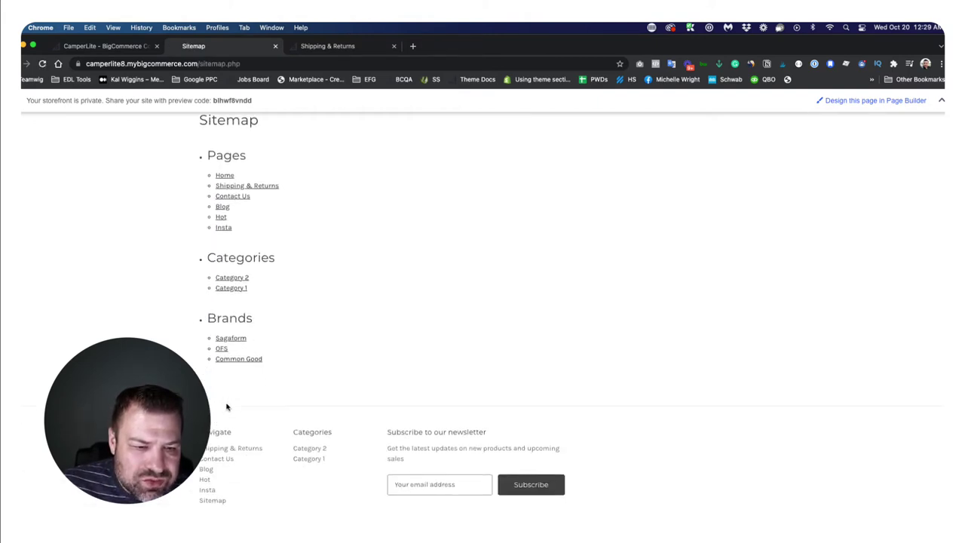
scroll(226, 407, up, 2)
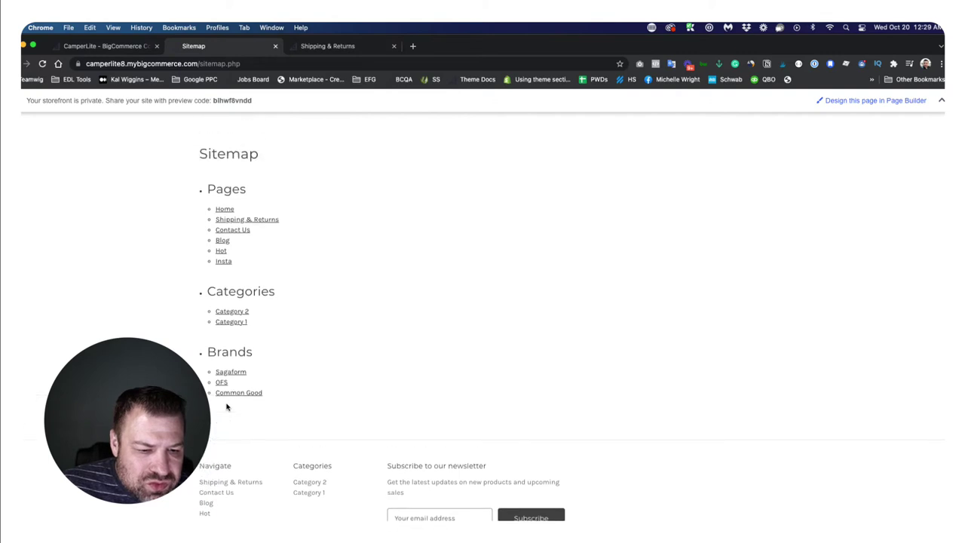
scroll(347, 485, down, 2)
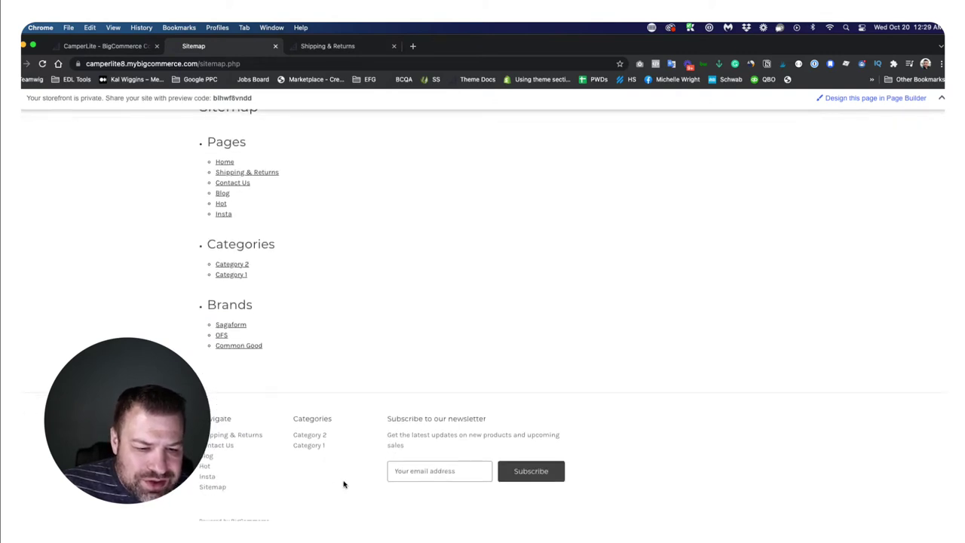
click(214, 490)
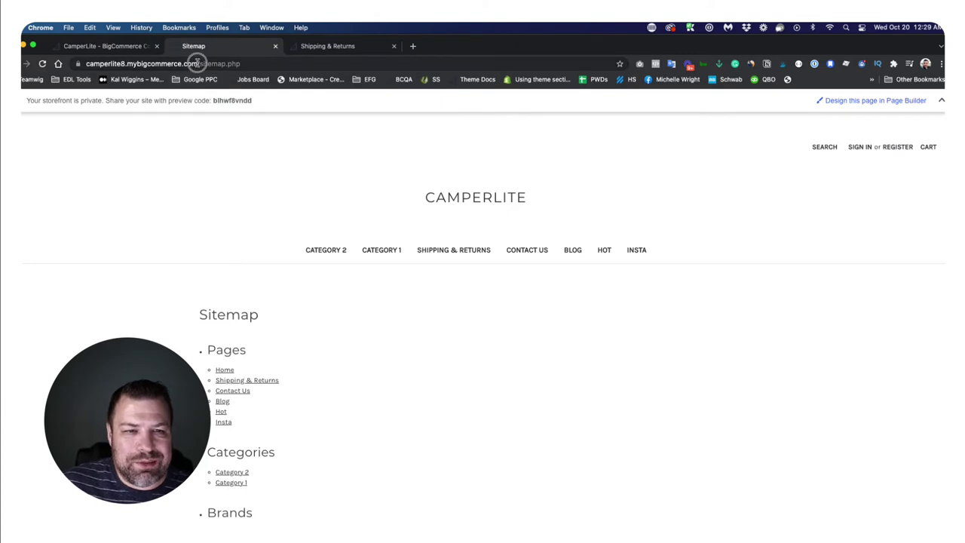
drag(195, 63, 337, 58)
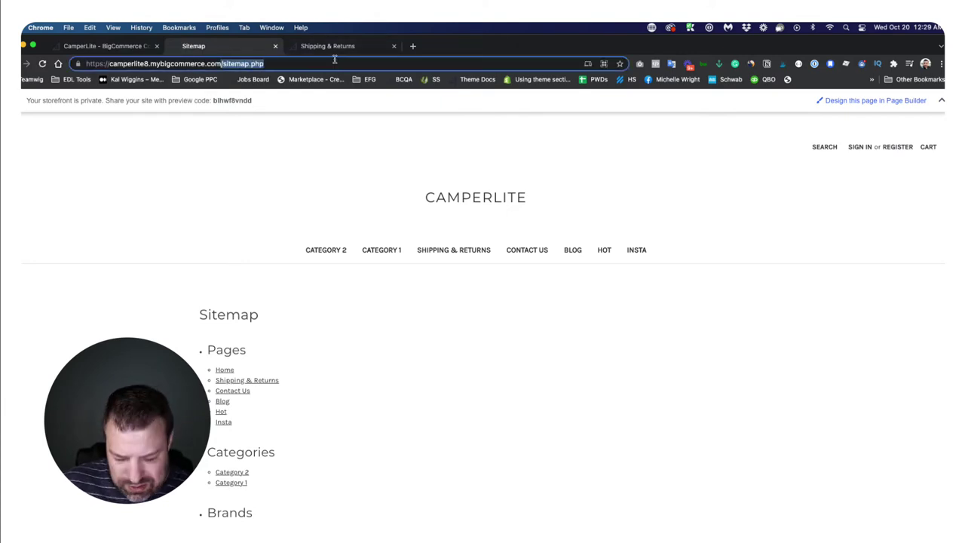
Rename the Insta web page as The Map!, set its link to /sitemap.php, and save it
click(105, 46)
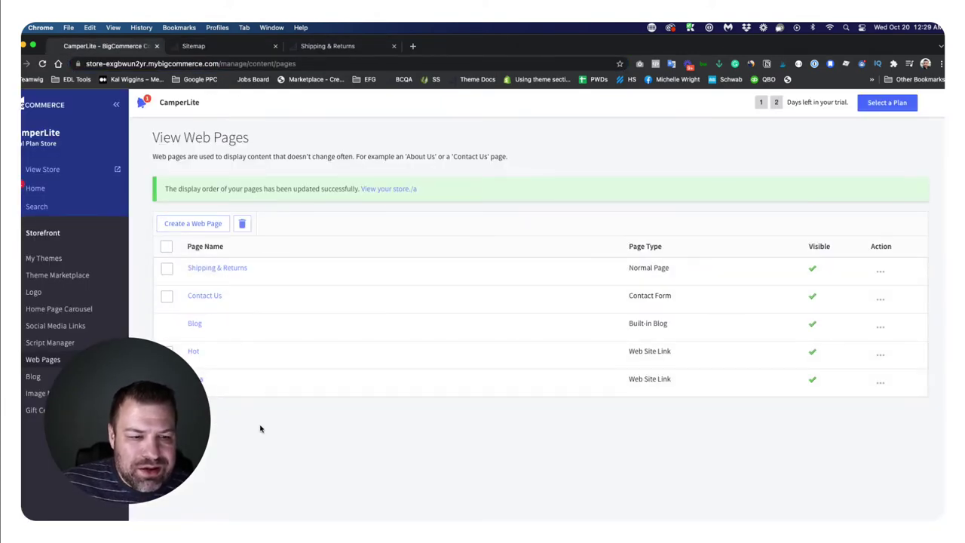
click(195, 379)
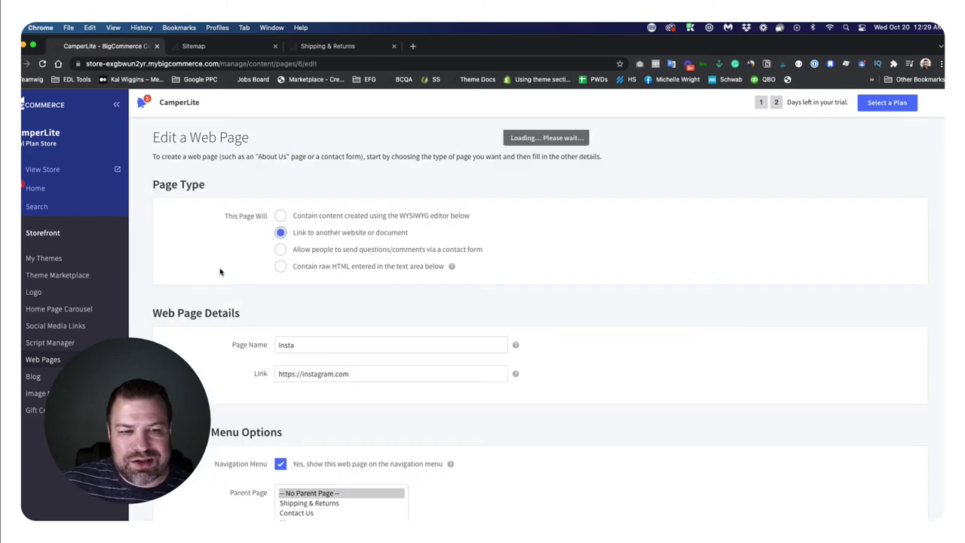
click(302, 345)
drag(302, 345, 257, 345)
text(b)
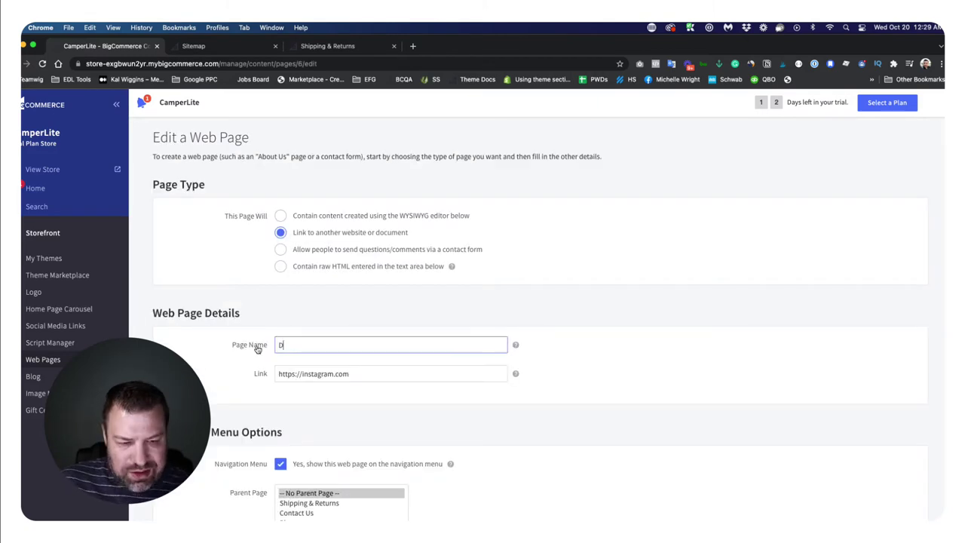
text(he Map)
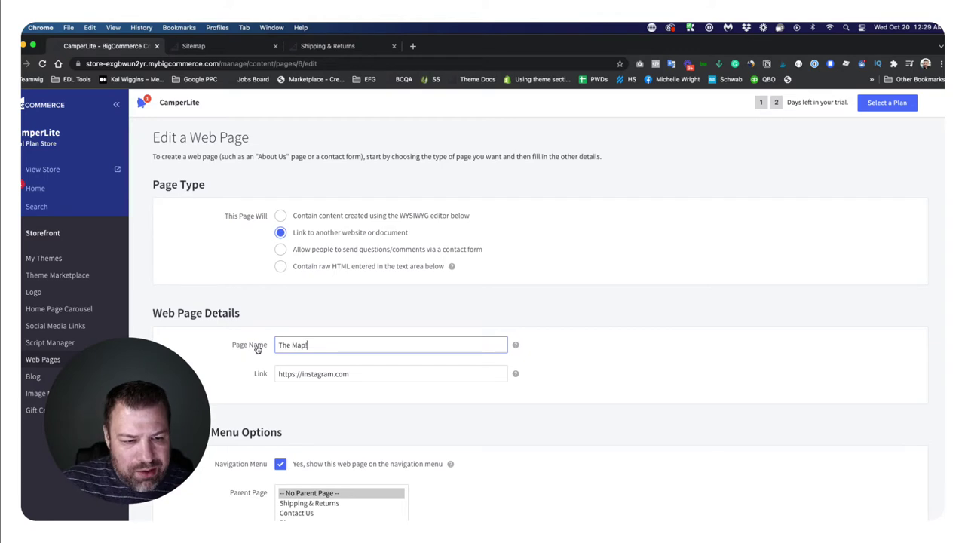
text(!)
key(Tab)
text(/sitemap.php)
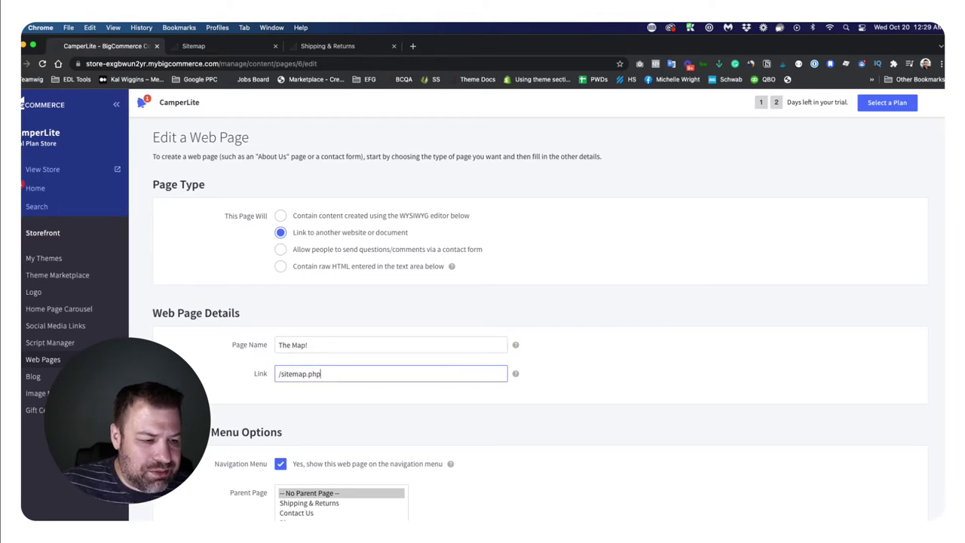
key(Tab)
key(Return)
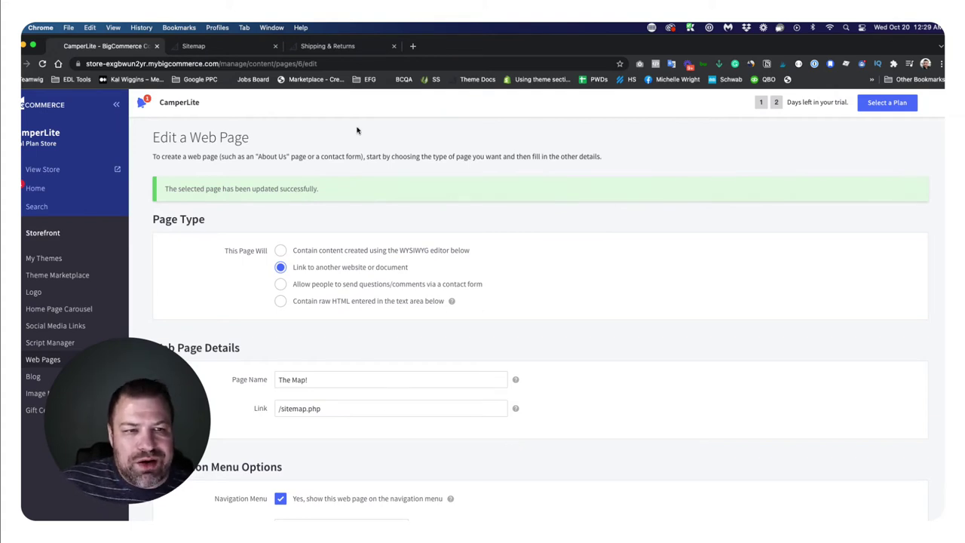
Review the updated navigation on the storefront home page and return to the store admin
click(197, 46)
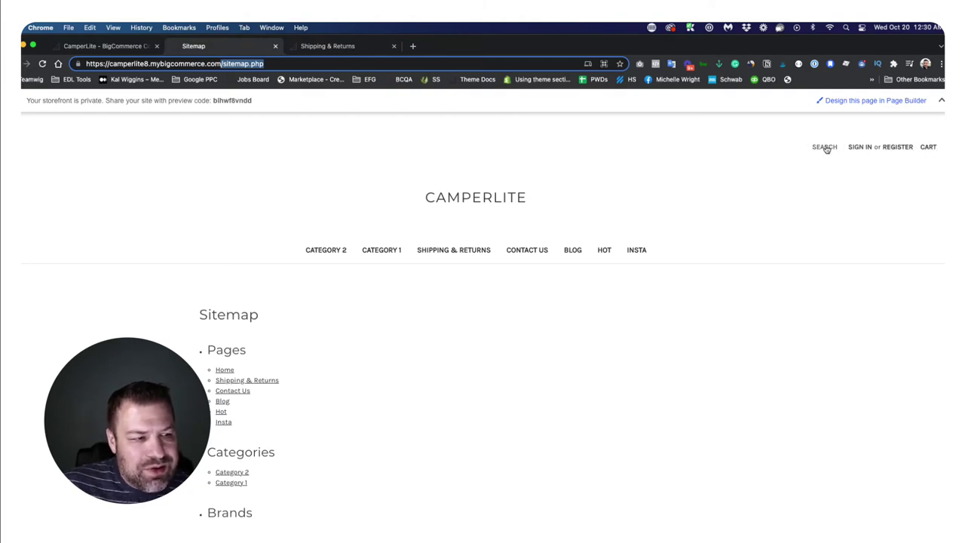
click(465, 196)
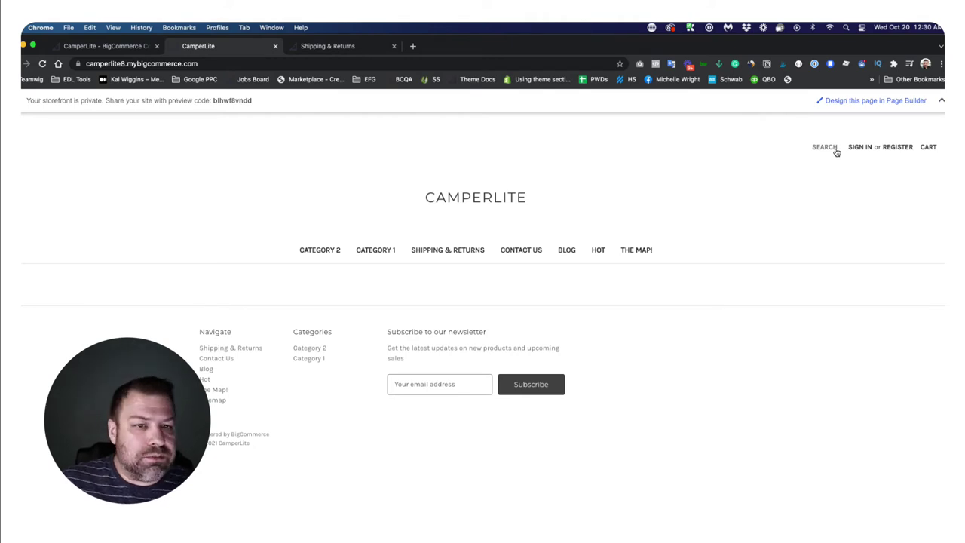
click(114, 47)
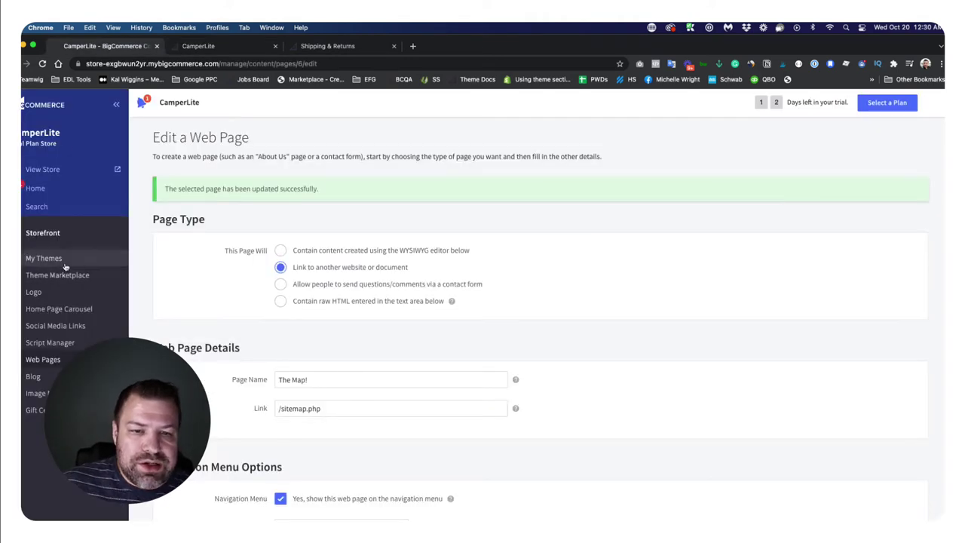
click(215, 46)
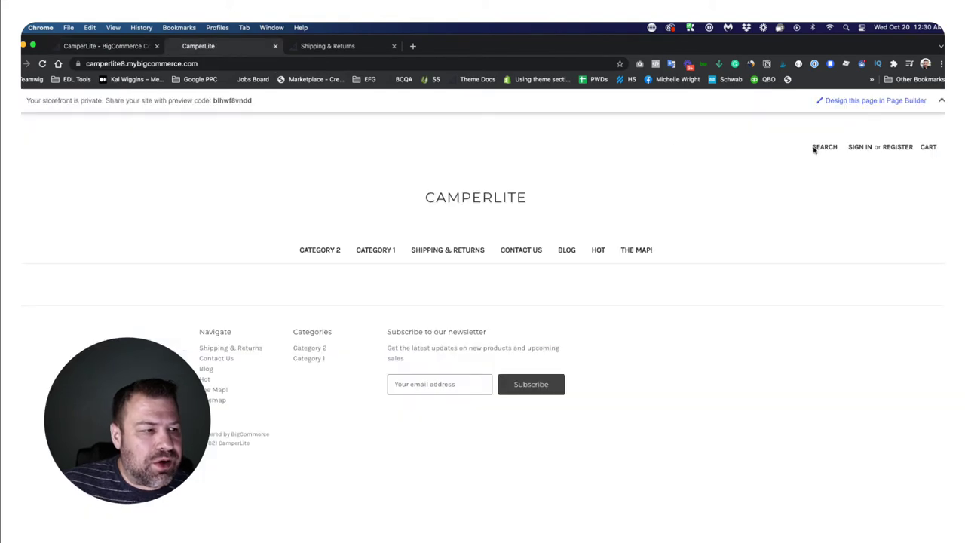
click(102, 50)
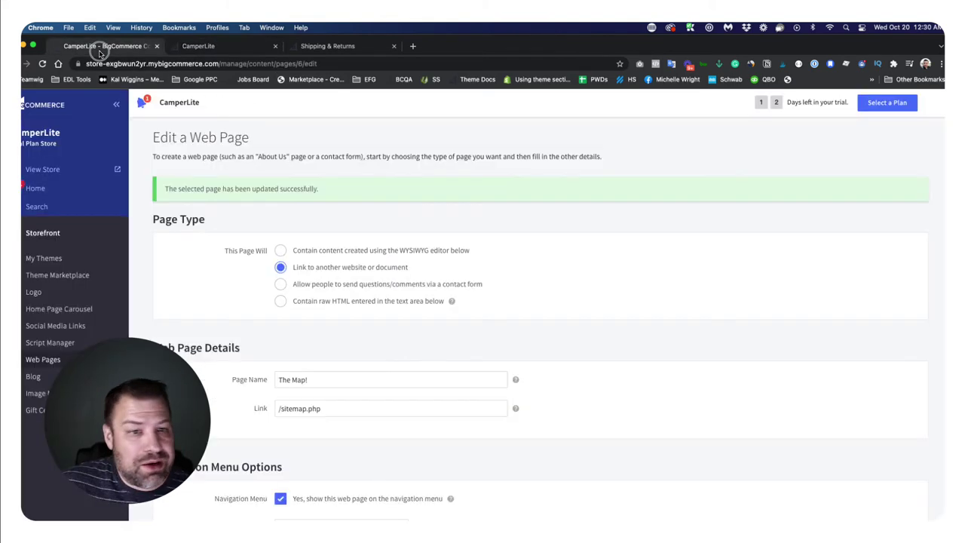
Save a copy of the current Cornerstone Light theme with the name Cornerstone Copy
click(43, 258)
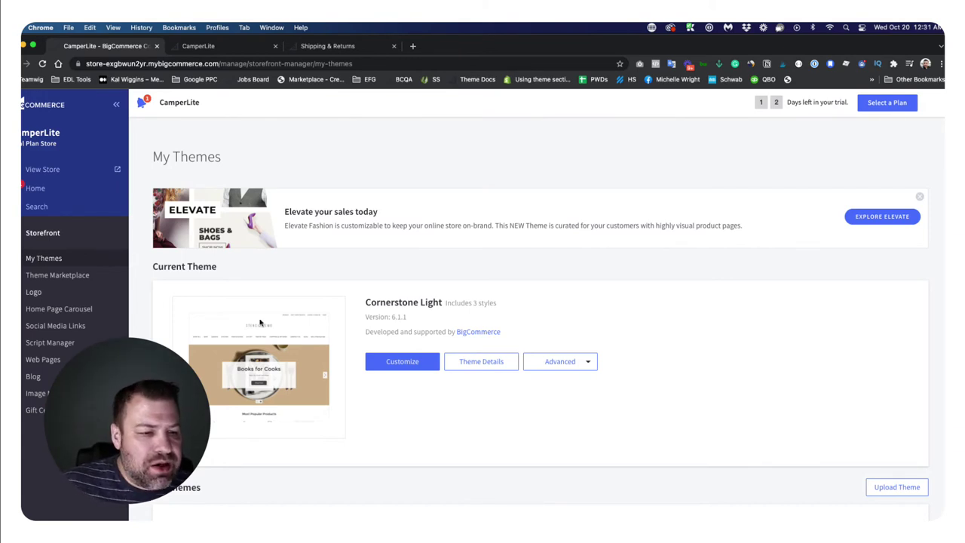
drag(366, 303, 445, 302)
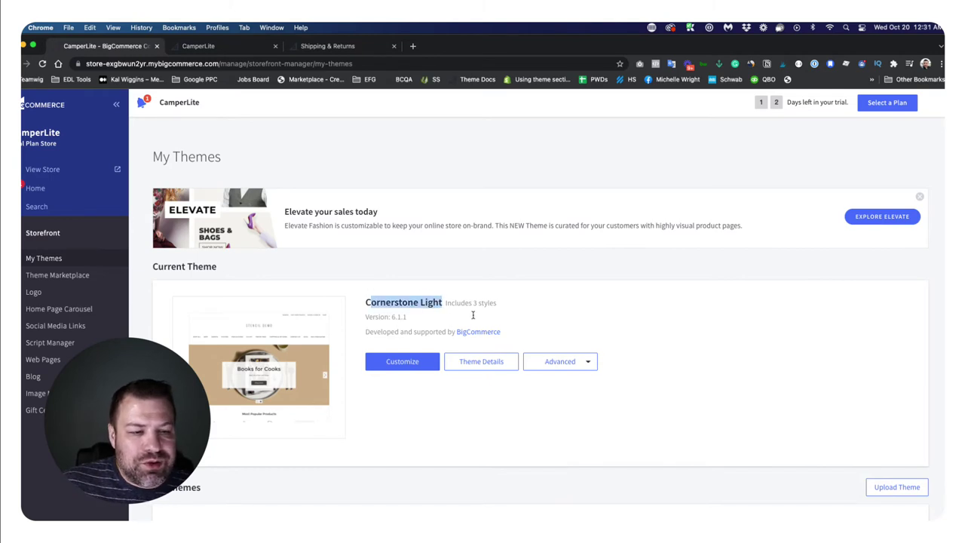
click(560, 312)
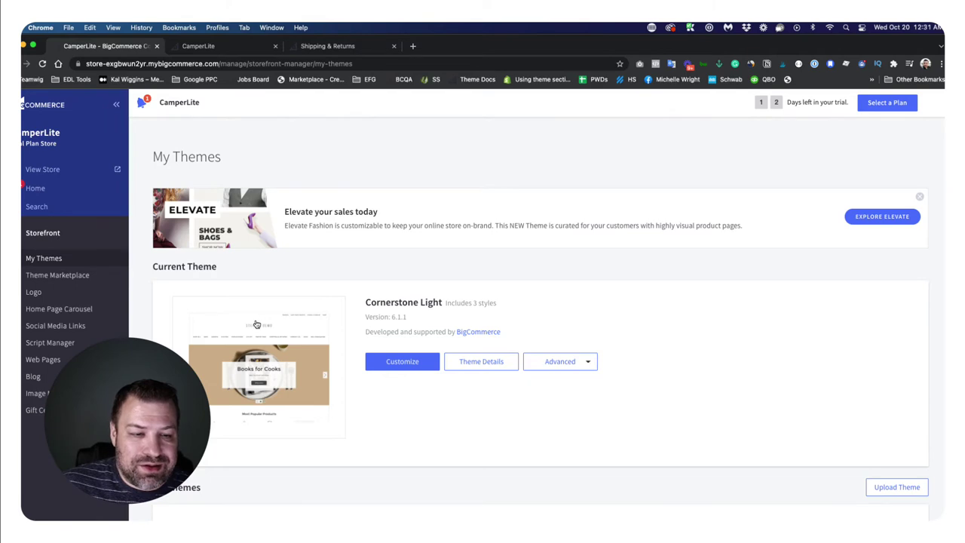
click(576, 365)
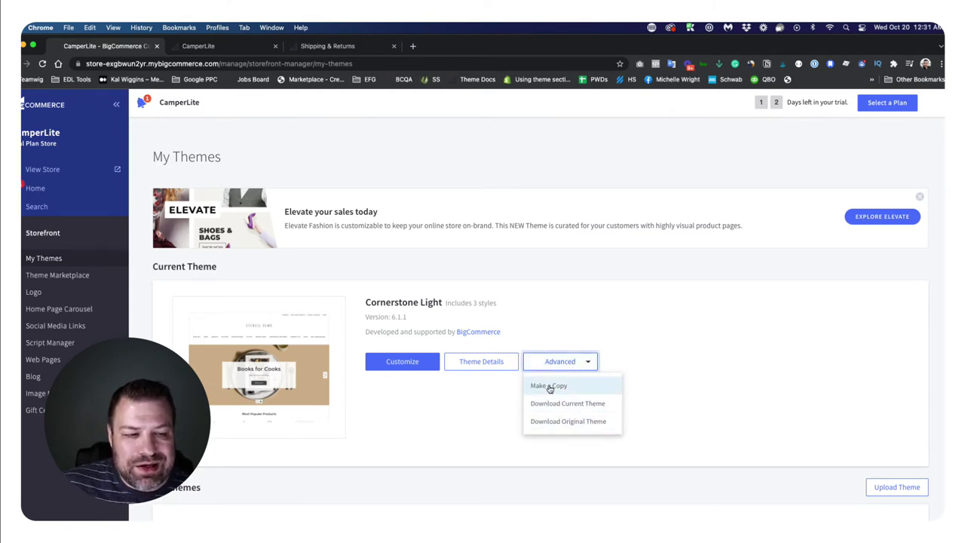
click(560, 386)
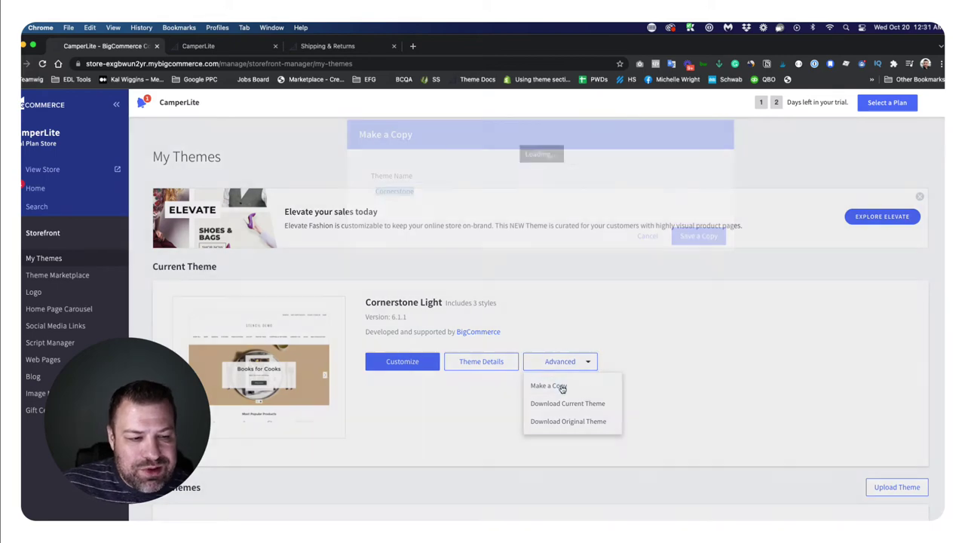
click(440, 194)
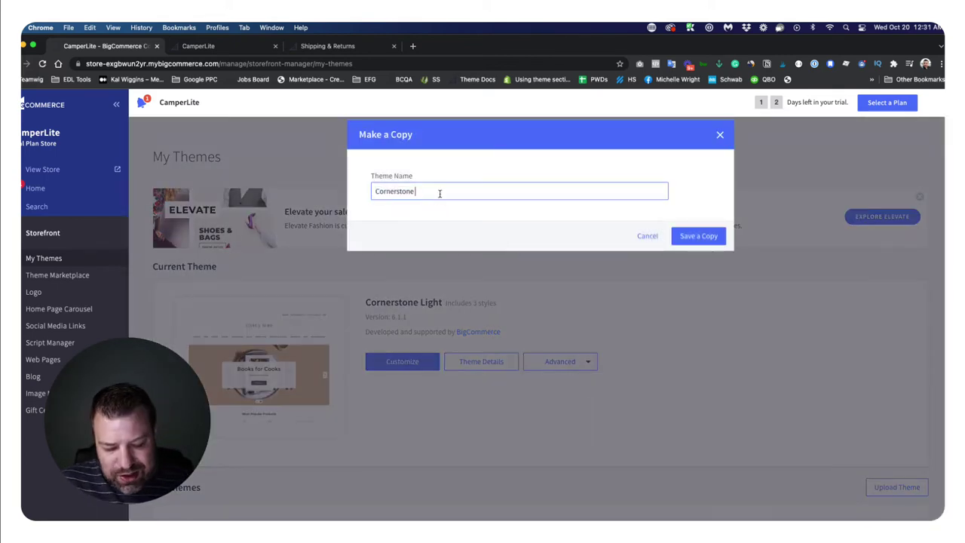
text(Copy)
key(Return)
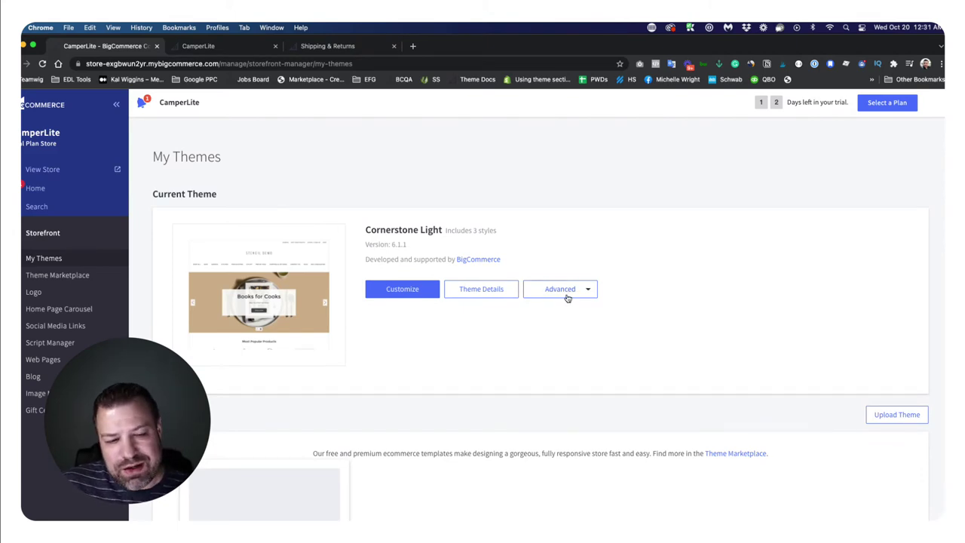
scroll(552, 310, down, 4)
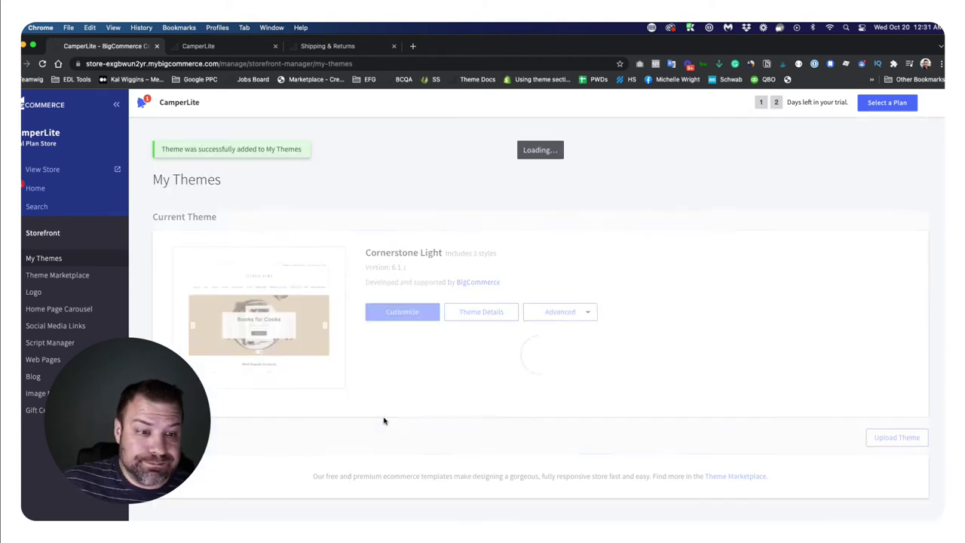
Apply the Cornerstone Copy theme to the store using its Light style
scroll(302, 475, down, 2)
scroll(285, 470, down, 1)
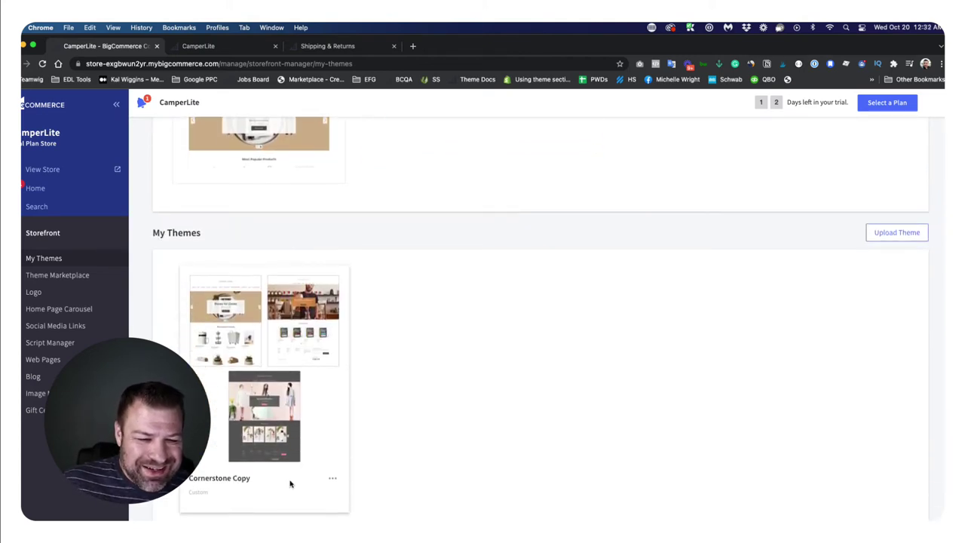
click(332, 478)
click(342, 518)
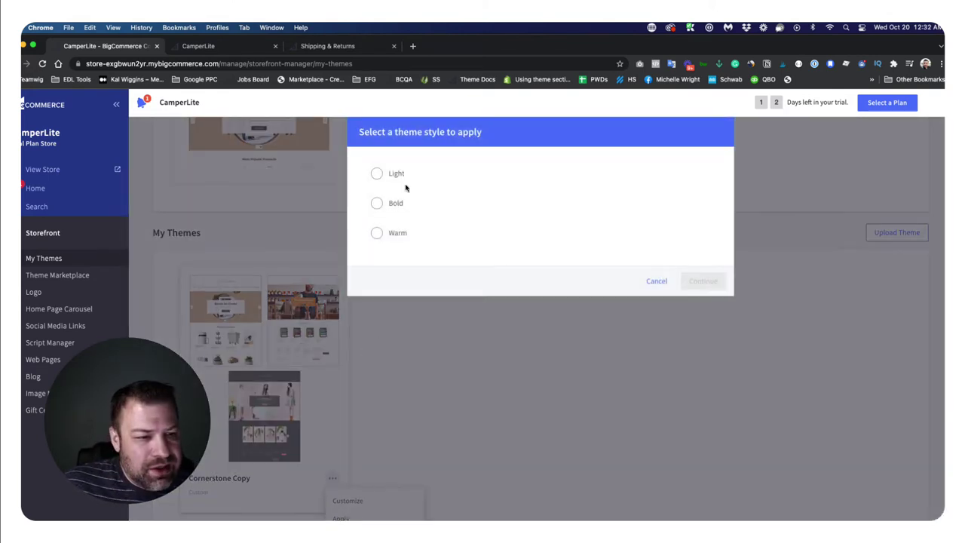
click(377, 173)
click(721, 305)
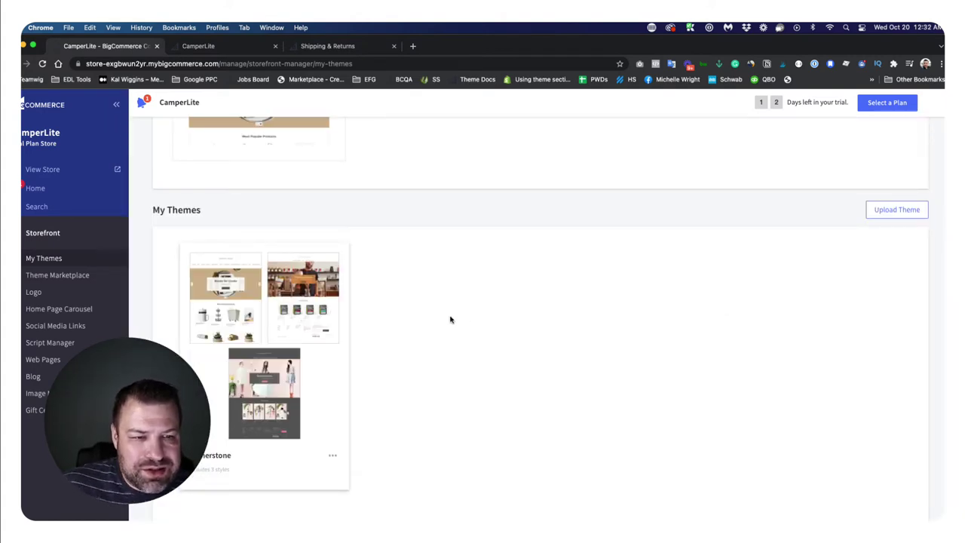
Open the theme files of the active Cornerstone Copy Light theme for editing, accepting the live-store warning
scroll(445, 320, up, 2)
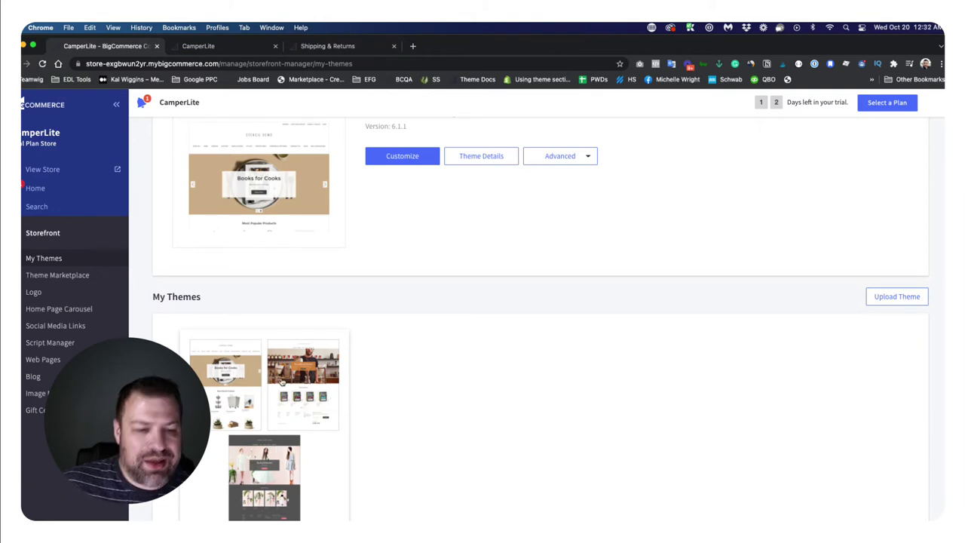
scroll(342, 424, up, 3)
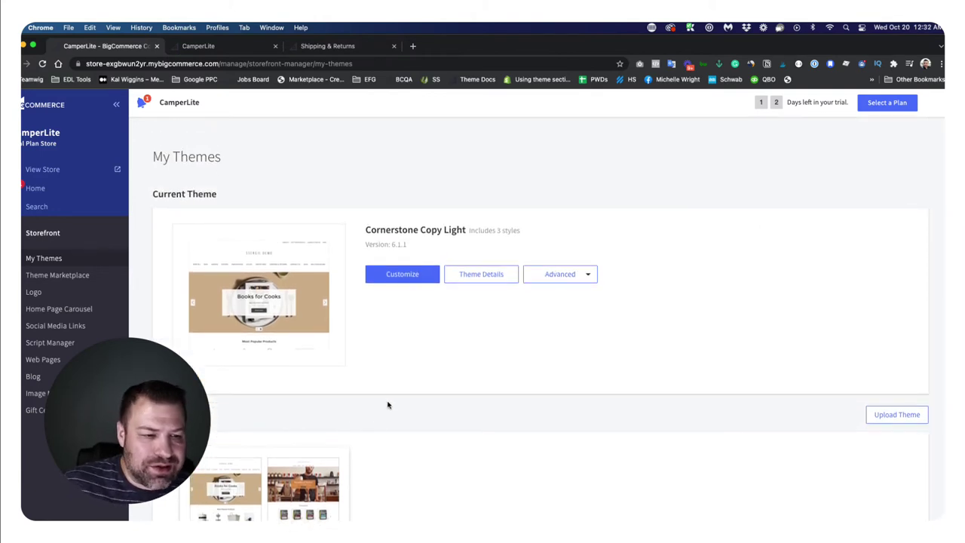
drag(368, 230, 465, 230)
click(570, 276)
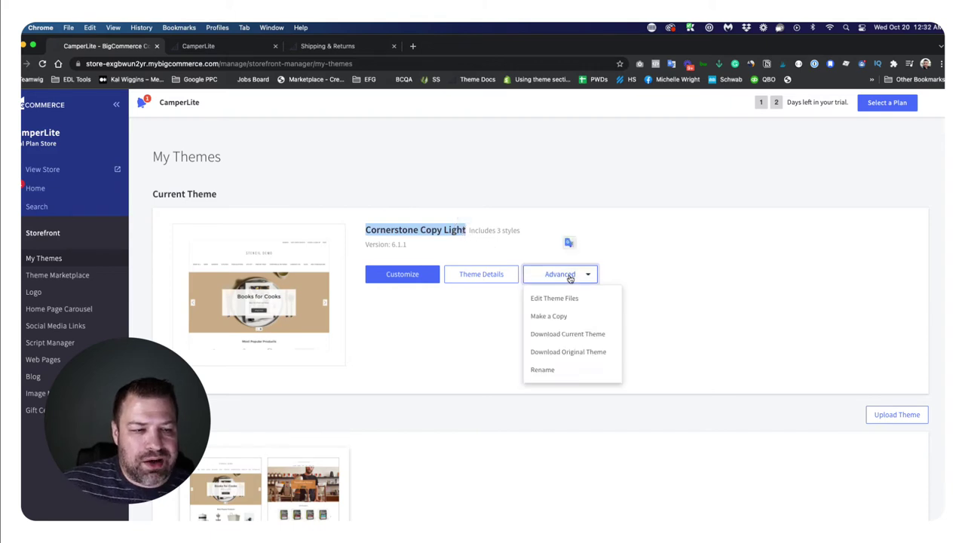
click(562, 299)
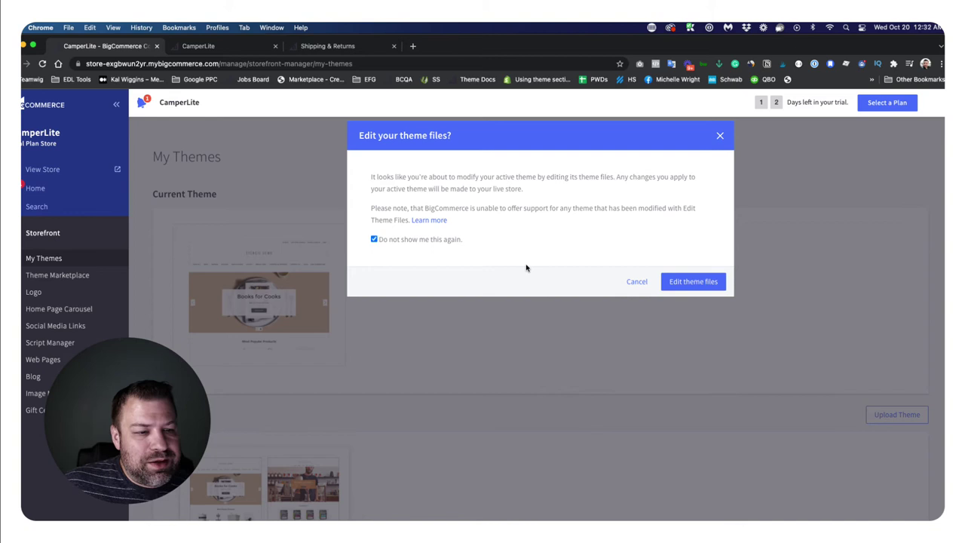
click(690, 281)
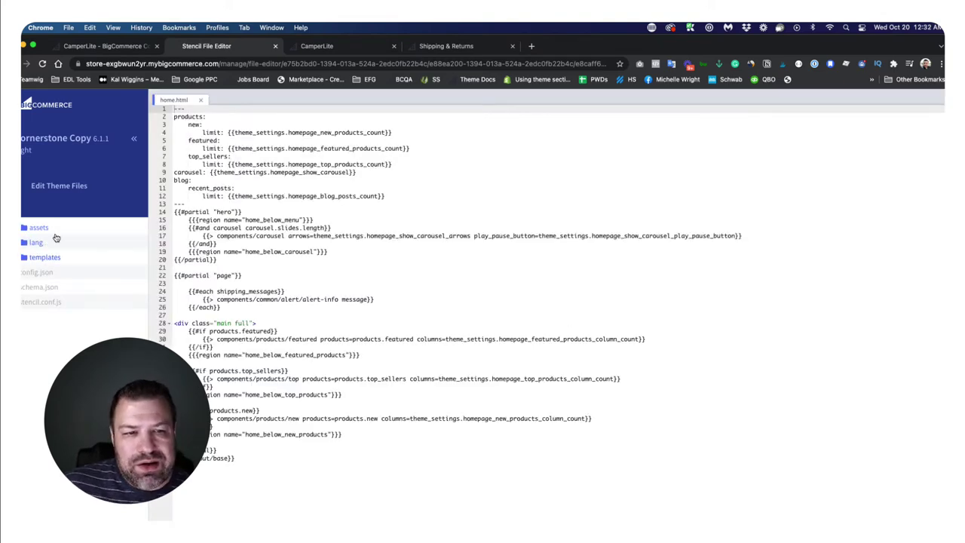
Look over the home.html code and open header.html from the templates/components/common folder
drag(361, 471, 162, 117)
click(332, 246)
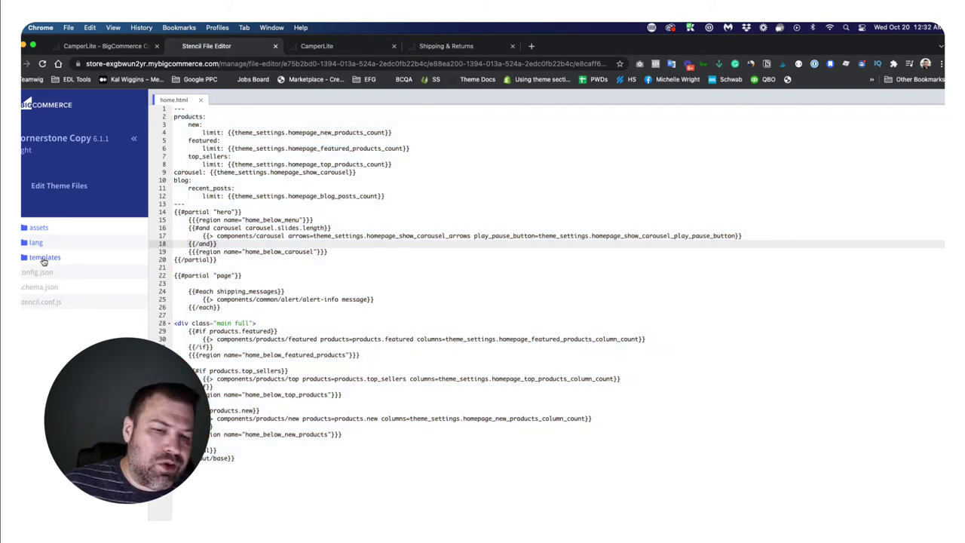
click(43, 258)
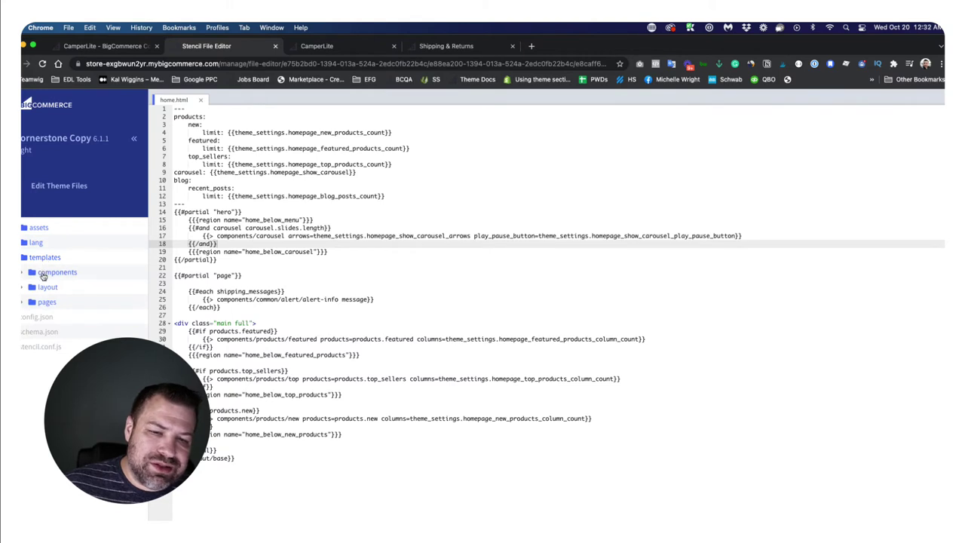
click(45, 275)
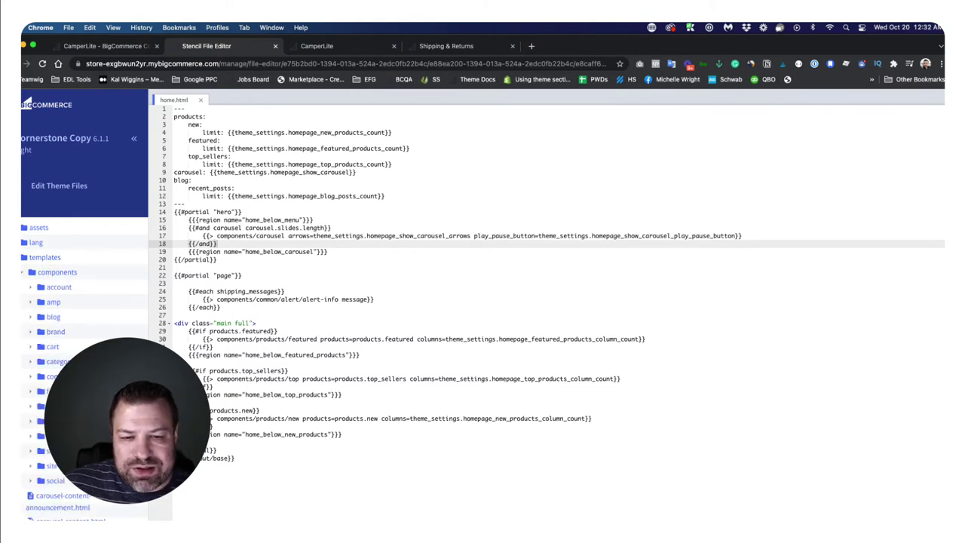
click(54, 376)
scroll(60, 362, down, 5)
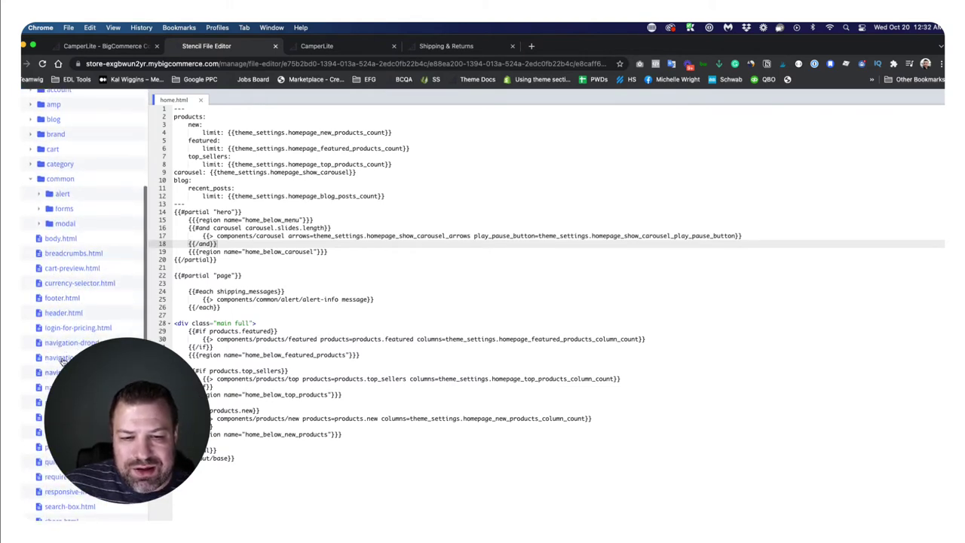
click(62, 314)
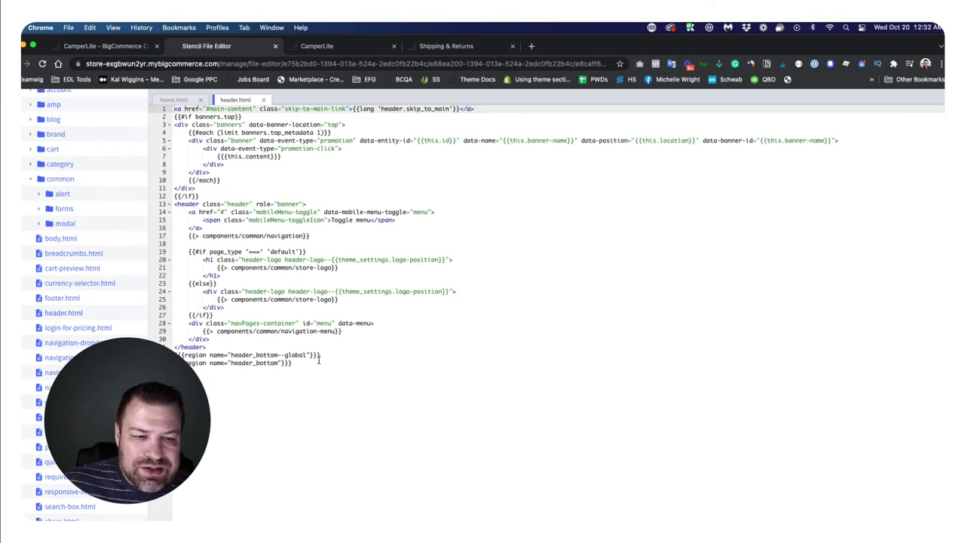
Examine the header.html code, focusing on the logo block and the references to the navigation and navigation-menu components
drag(319, 362, 175, 107)
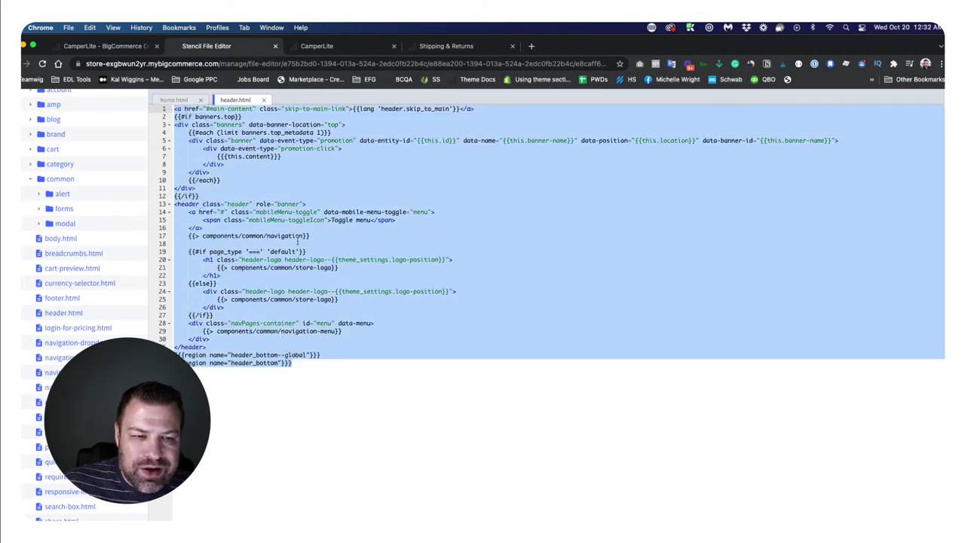
click(301, 240)
drag(309, 236, 188, 235)
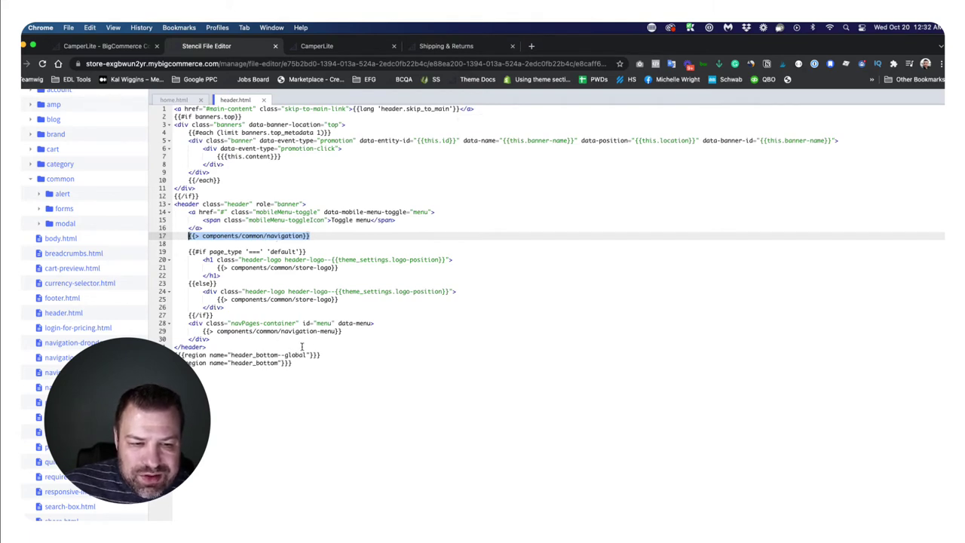
drag(243, 340, 184, 251)
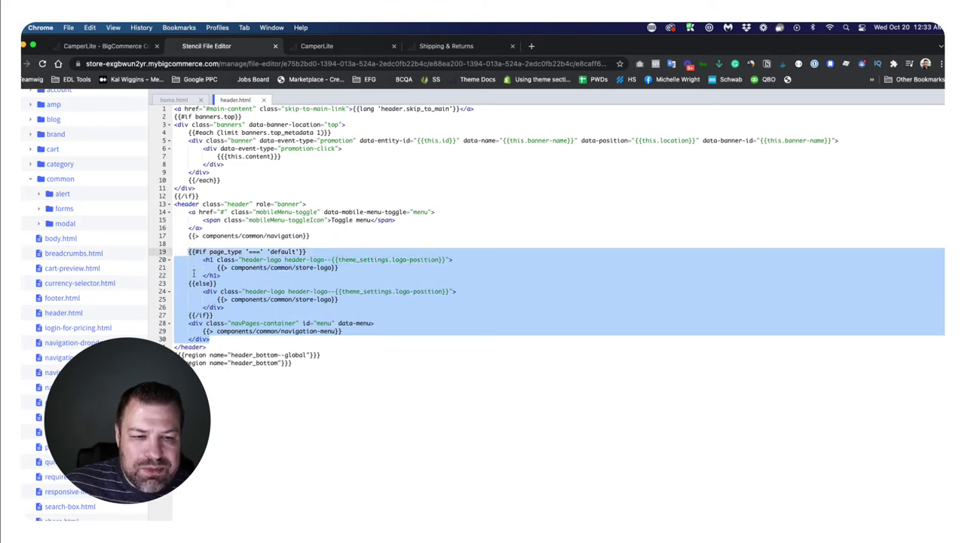
click(276, 332)
drag(282, 333, 336, 332)
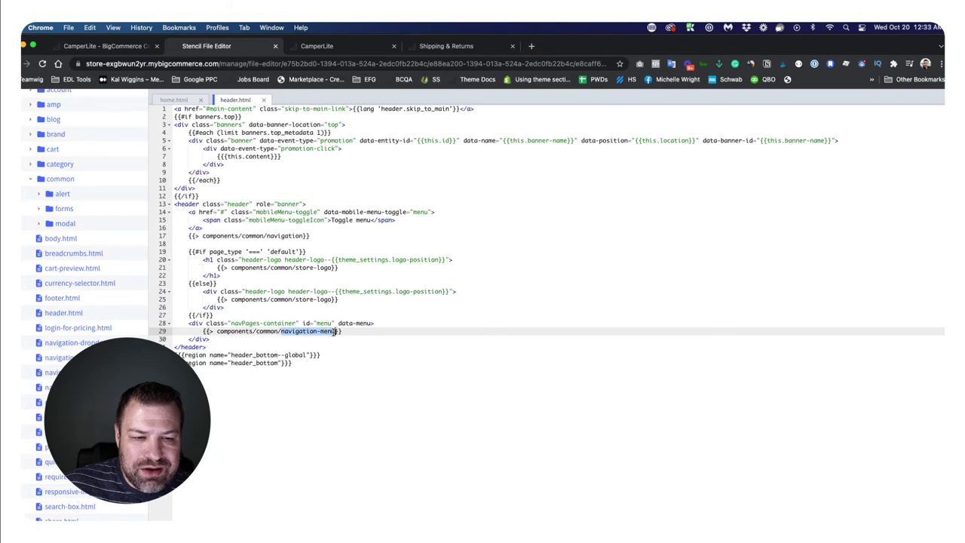
double_click(266, 236)
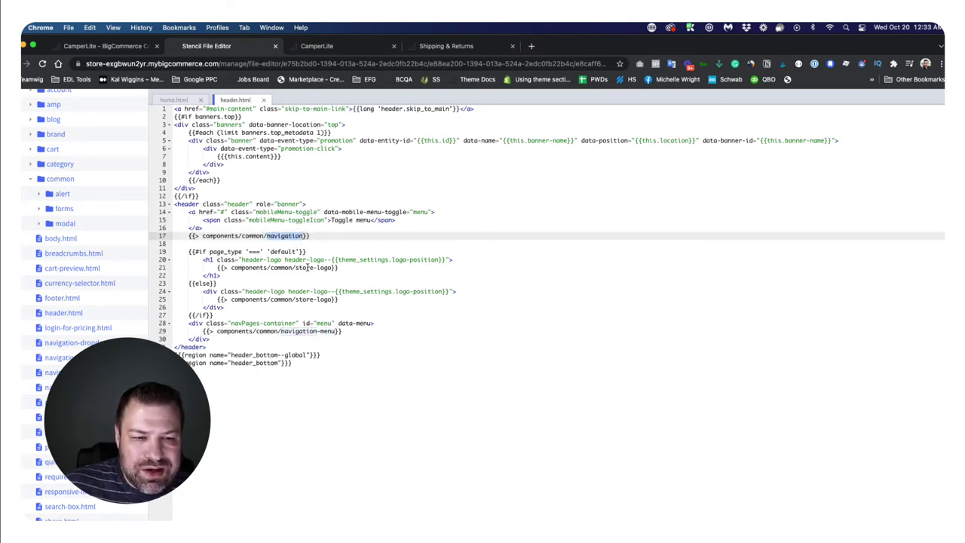
Open navigation.html from the common components and compare its user navigation code with the links atop the storefront home page
scroll(62, 166, down, 1)
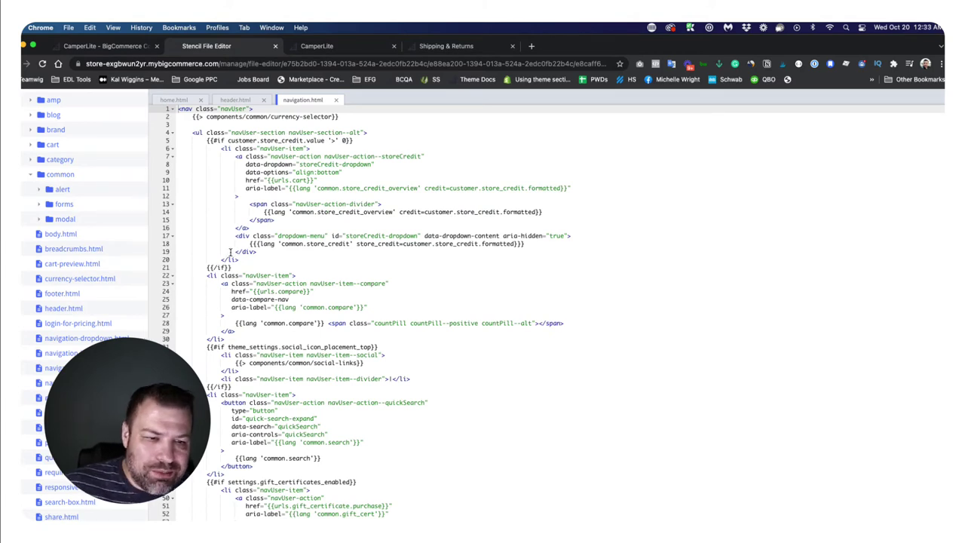
click(350, 46)
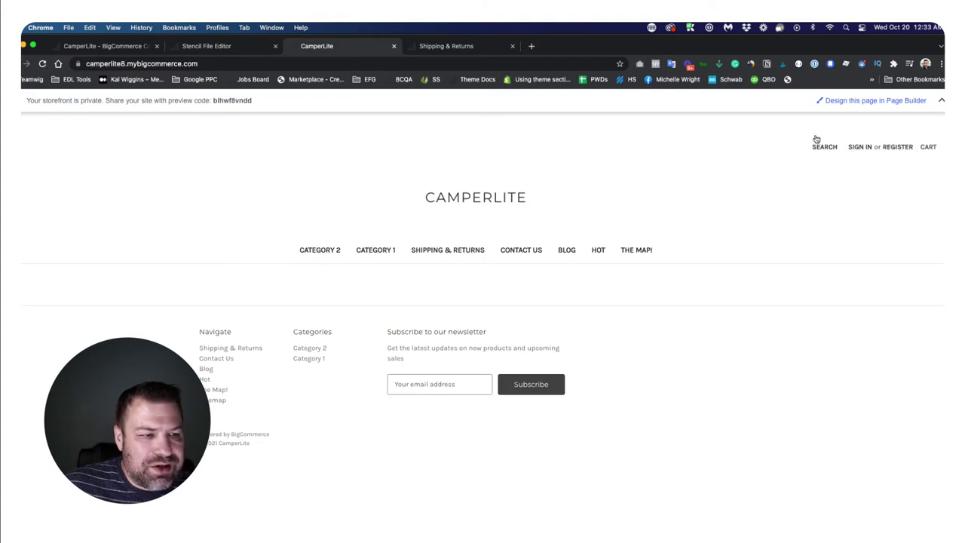
click(237, 47)
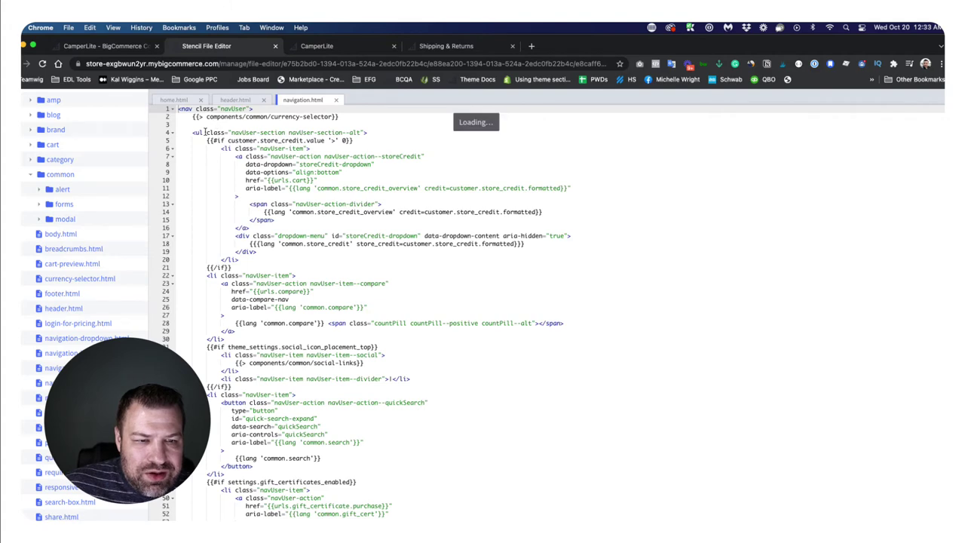
drag(194, 133, 209, 334)
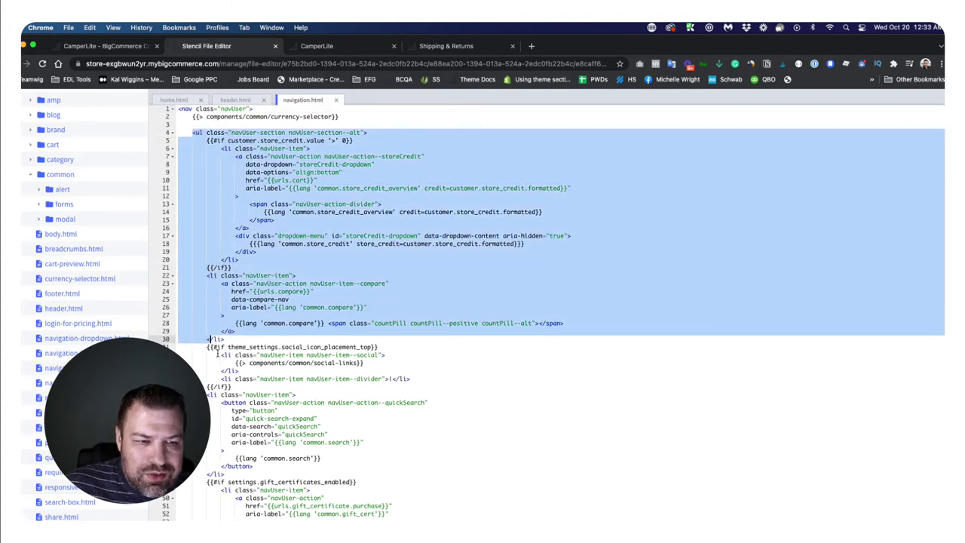
scroll(218, 351, down, 5)
scroll(217, 351, down, 9)
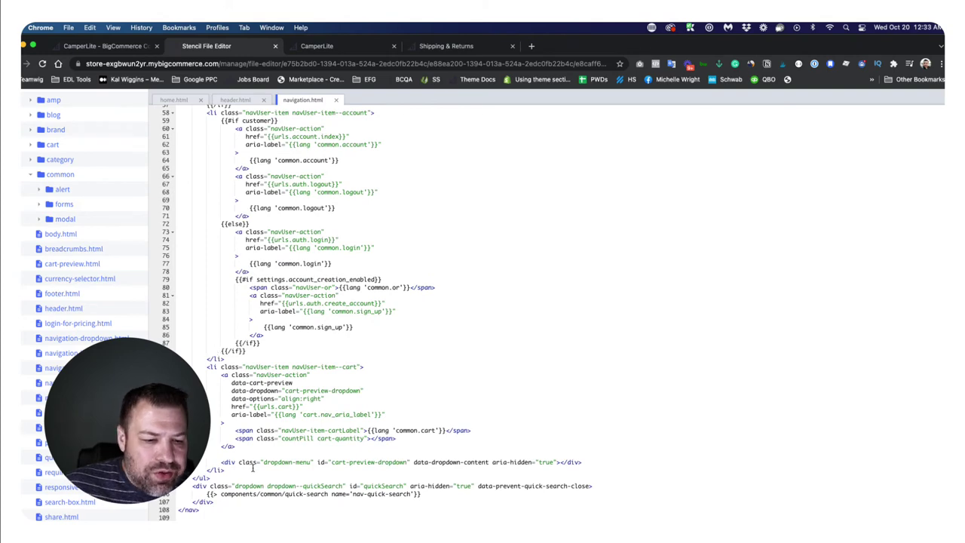
click(354, 47)
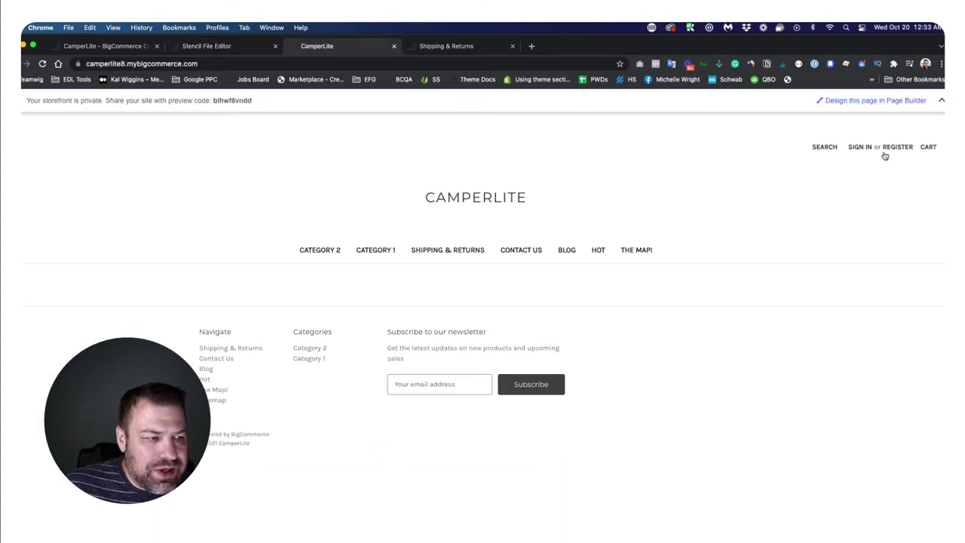
click(227, 47)
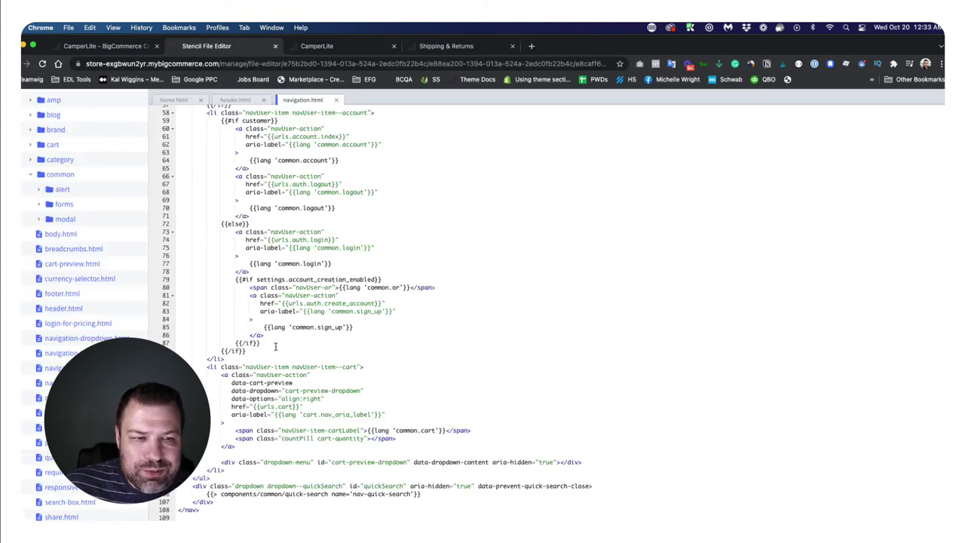
Examine the gift certificate, quick search, customer account and cart blocks in navigation.html
scroll(276, 346, up, 8)
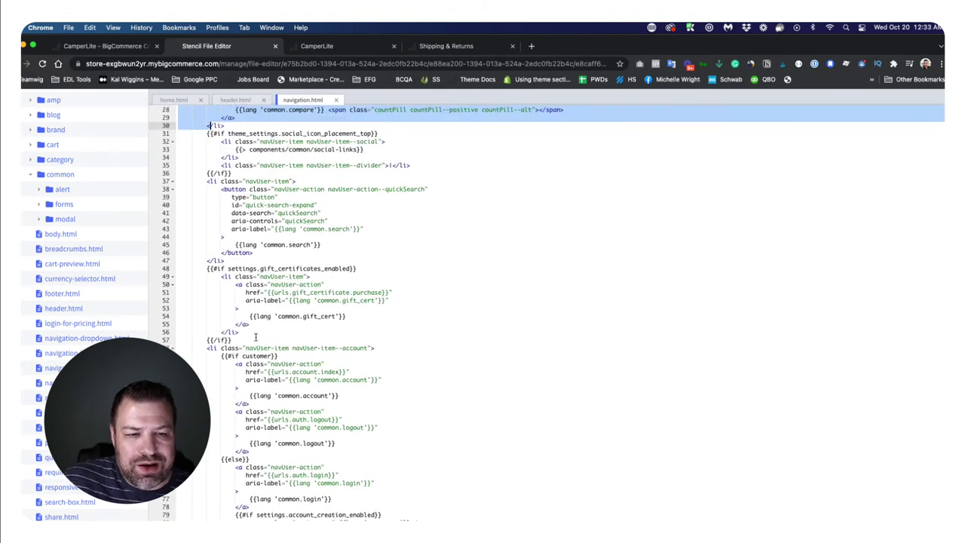
drag(243, 333, 223, 281)
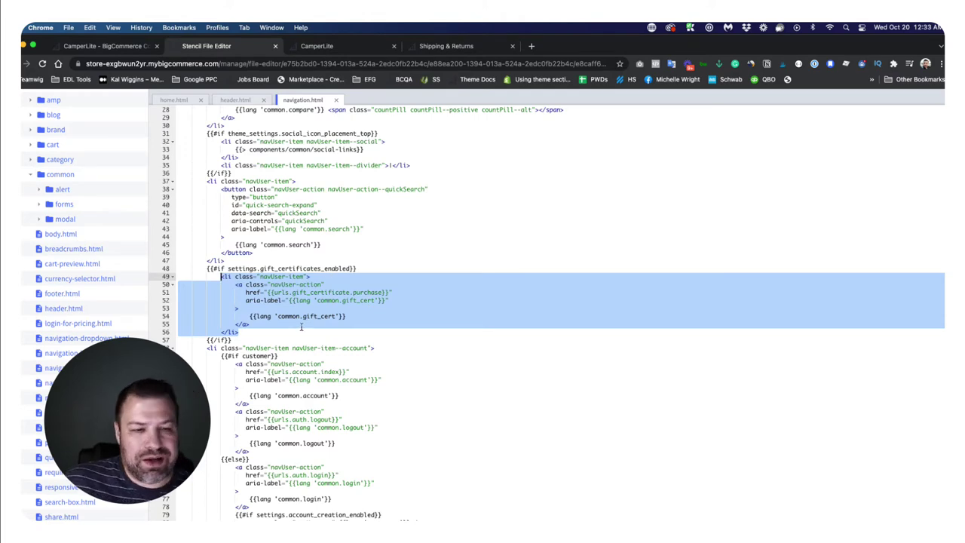
drag(276, 252, 213, 182)
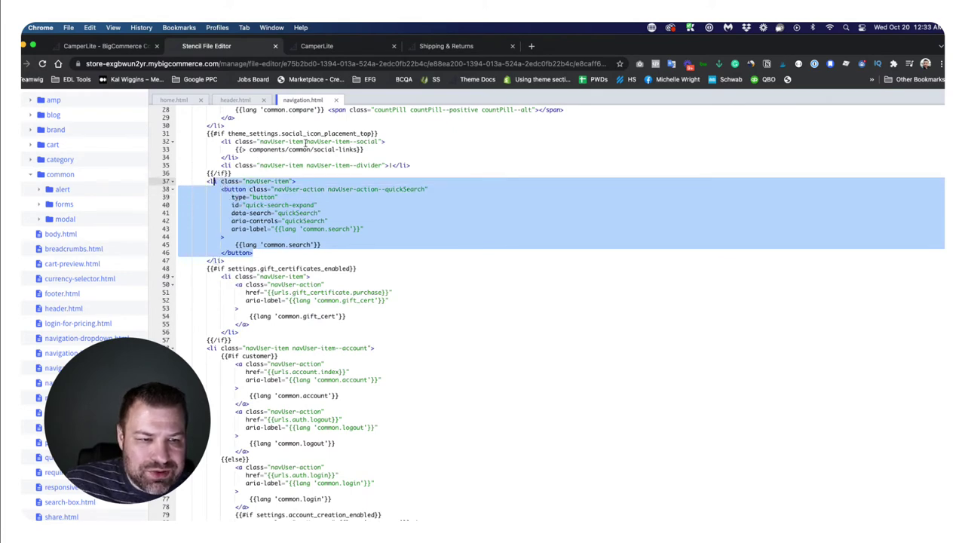
scroll(273, 286, up, 3)
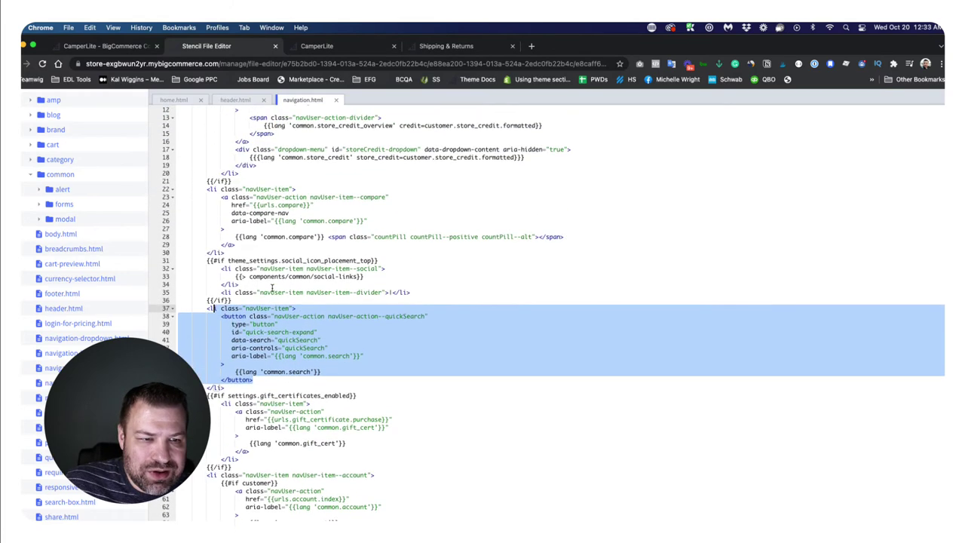
scroll(272, 287, down, 10)
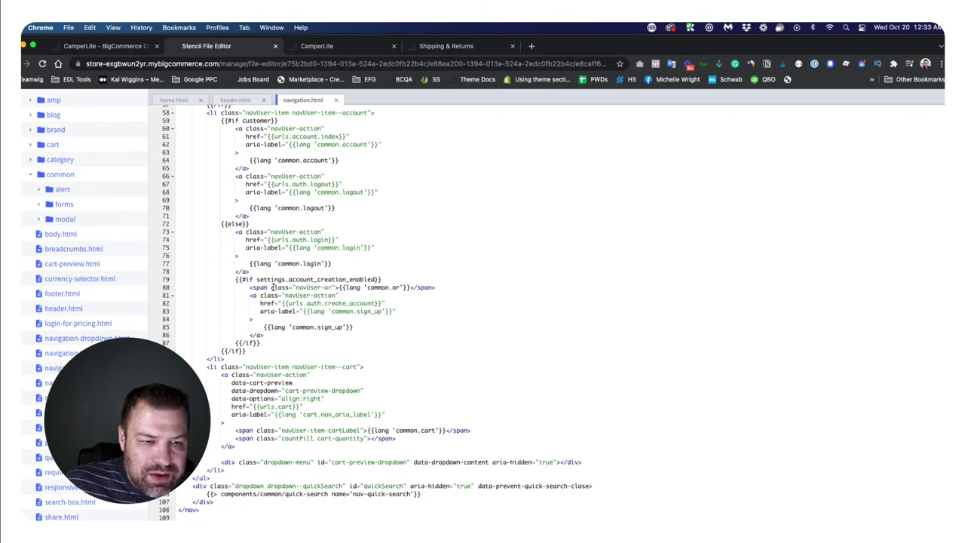
scroll(270, 235, up, 3)
drag(253, 280, 229, 194)
scroll(222, 395, down, 3)
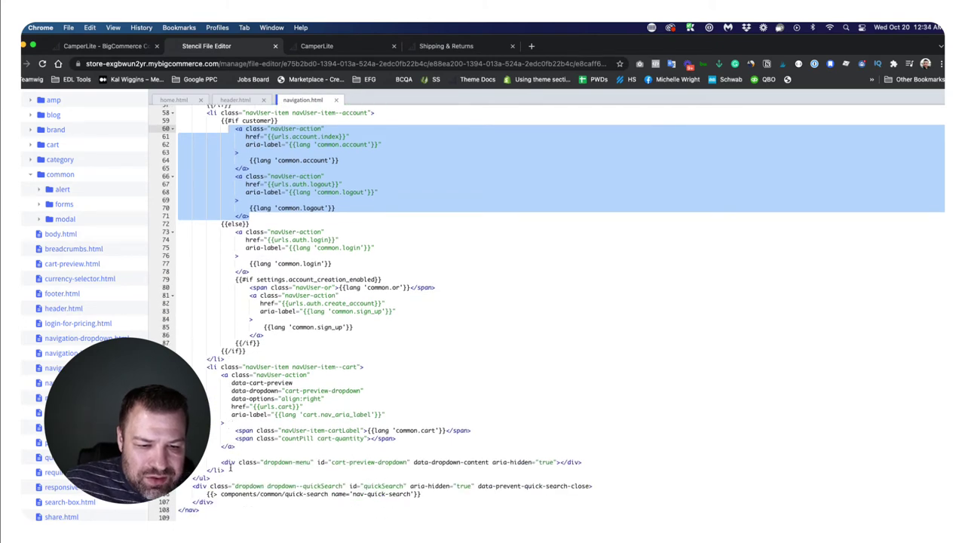
drag(231, 469, 222, 367)
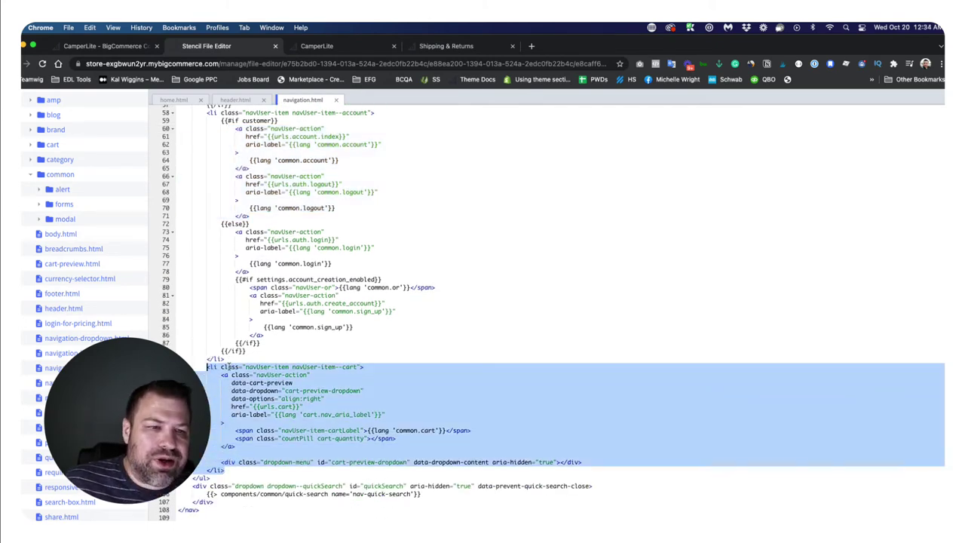
Copy the gift certificate list item in navigation.html and paste it as the first item inside the navUser-section list
click(341, 46)
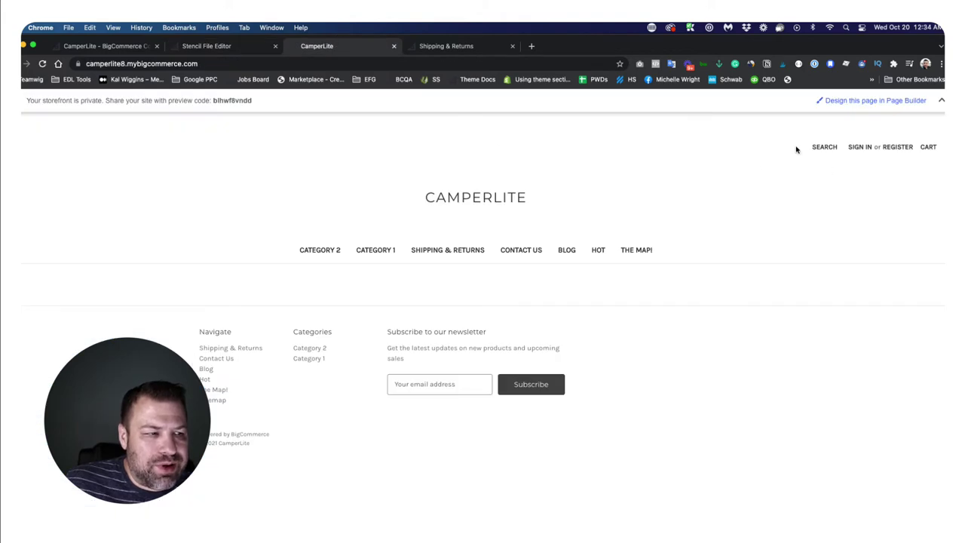
click(230, 49)
scroll(272, 279, up, 9)
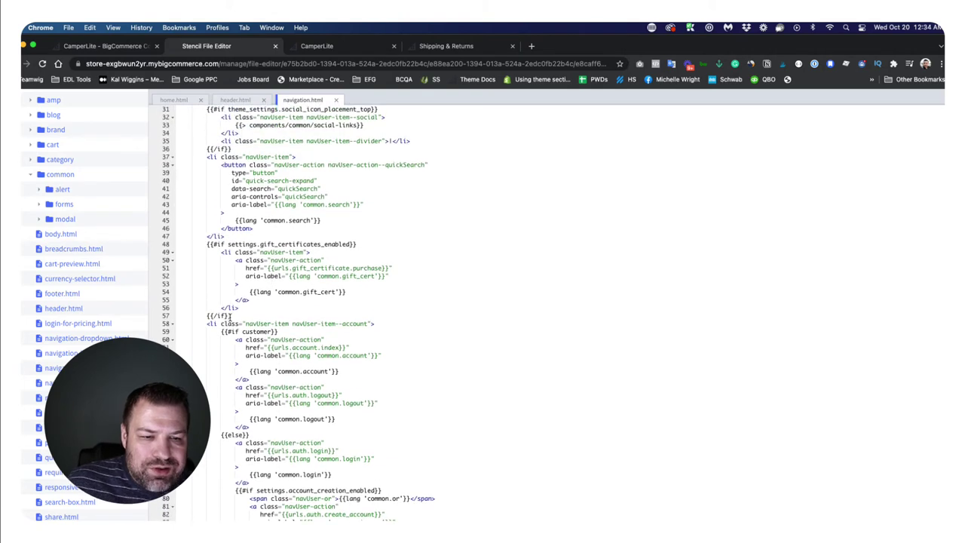
drag(243, 307, 221, 253)
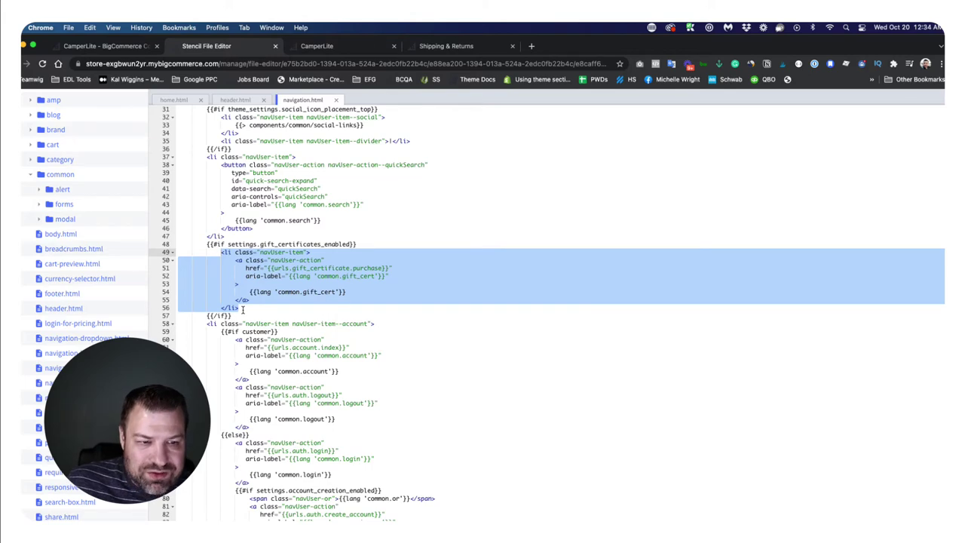
scroll(243, 310, up, 10)
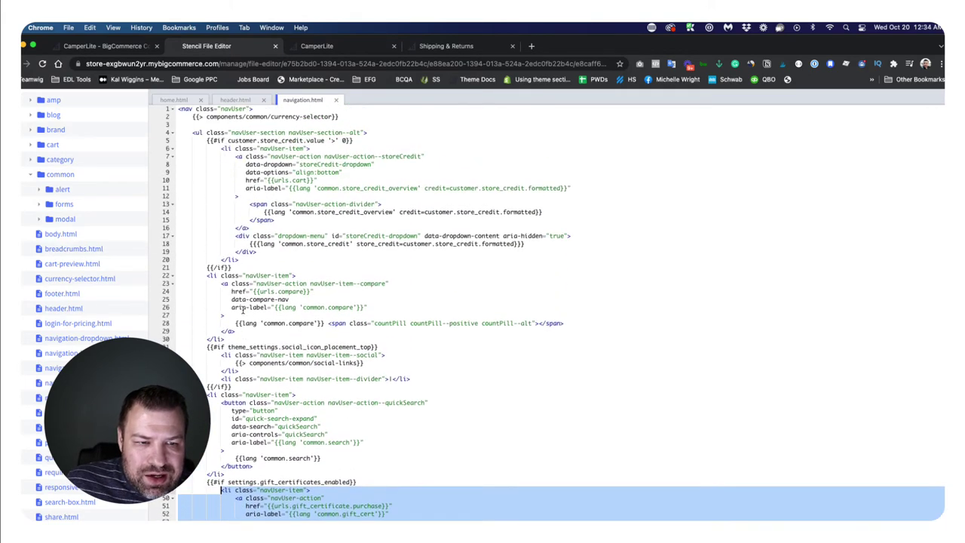
key(super+x)
click(371, 134)
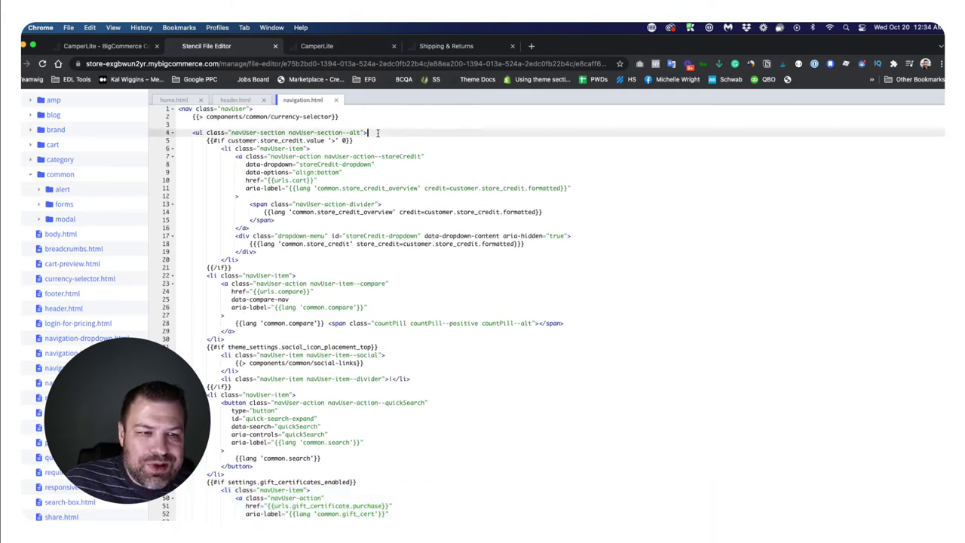
key(Return)
key(super+v)
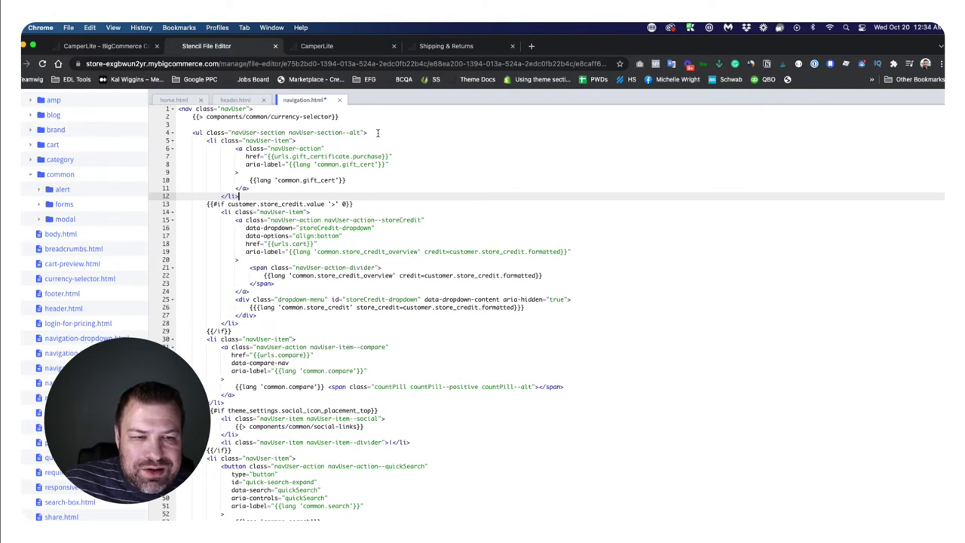
Outdent the remaining lines of the pasted gift certificate item by one level to match its opening li tag
key(shift+Up)
key(shift+Up)
key(shift+Up)
key(shift+Up)
key(shift+Up)
key(shift+Up)
key(shift+Tab)
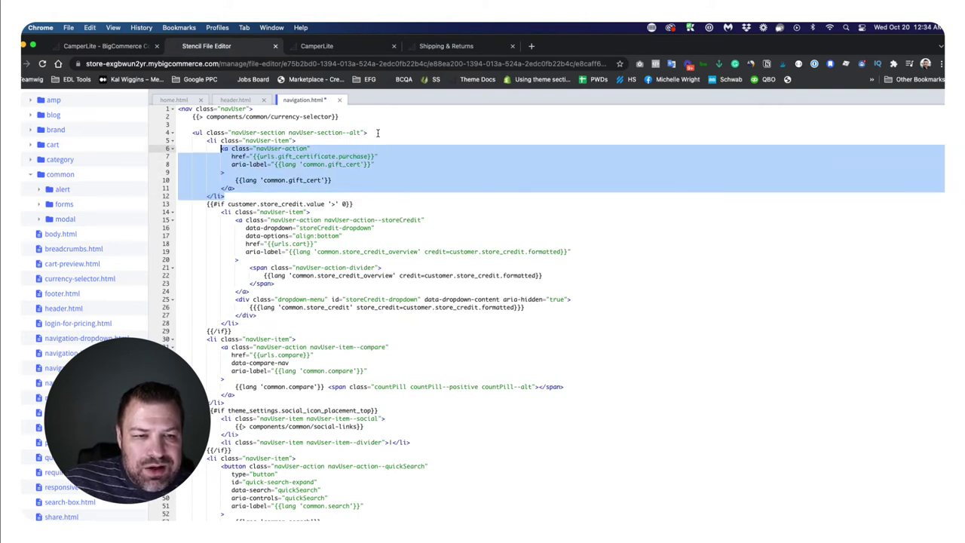
click(300, 164)
click(251, 141)
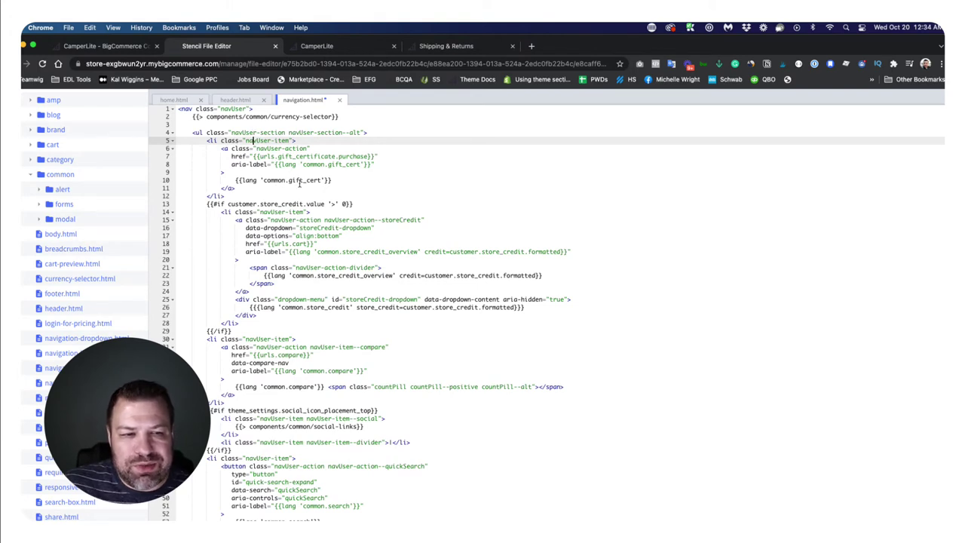
Replace the pasted item's gift certificate language string with the link text "Hotness"
drag(330, 180, 206, 140)
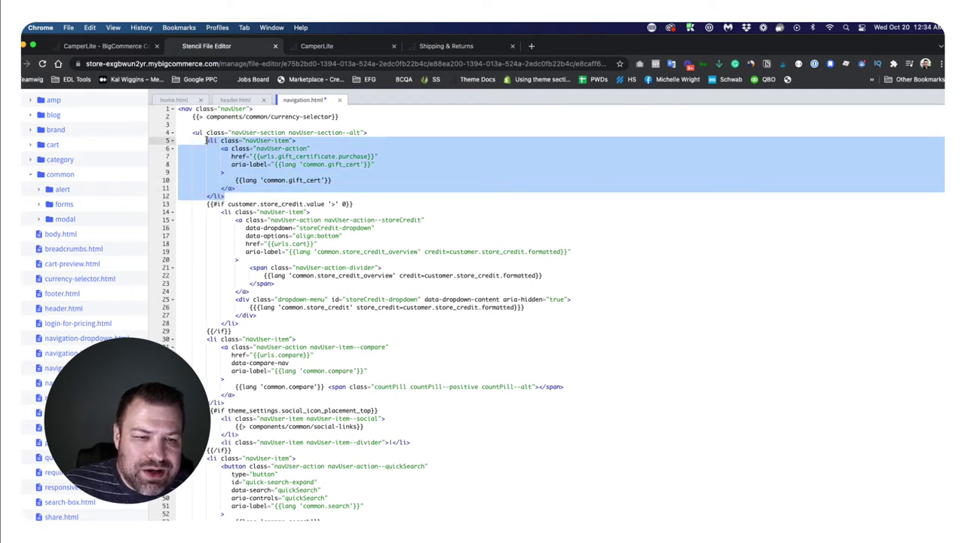
drag(240, 188, 219, 147)
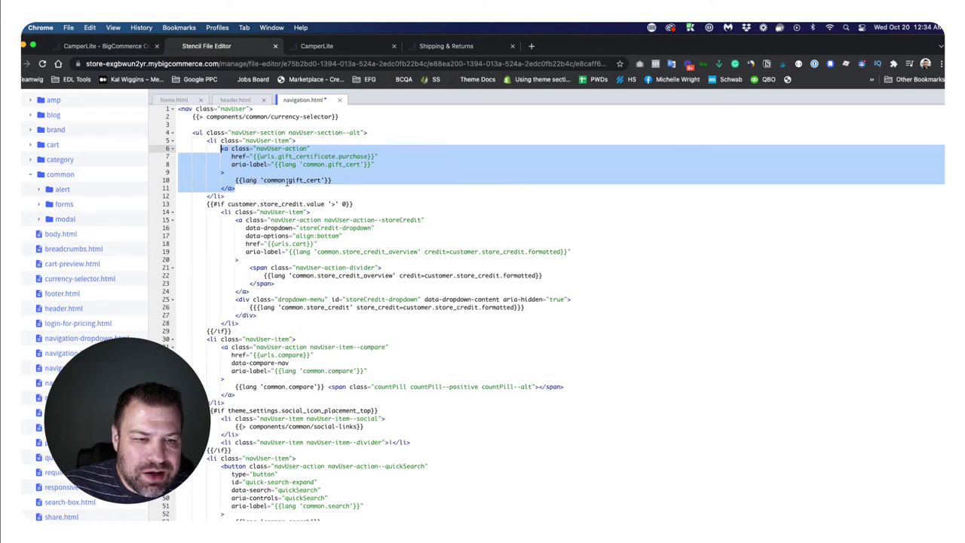
drag(333, 181, 235, 179)
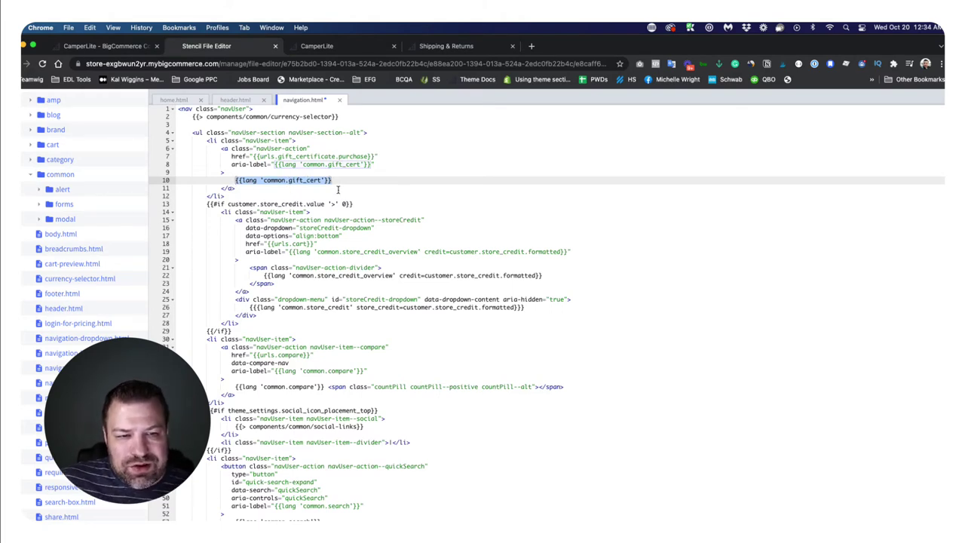
text(Hot)
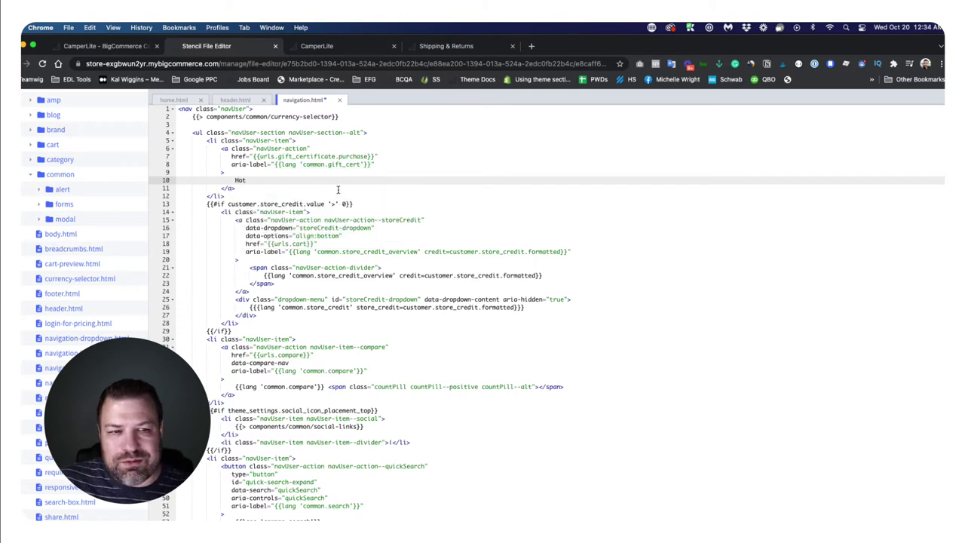
text(ness)
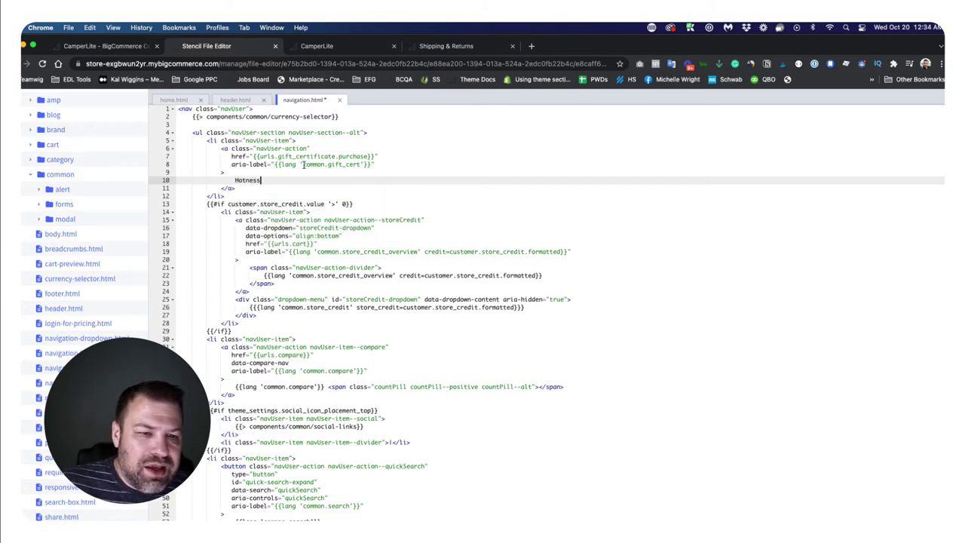
Delete the whole aria-label line from the Hotness link
click(381, 167)
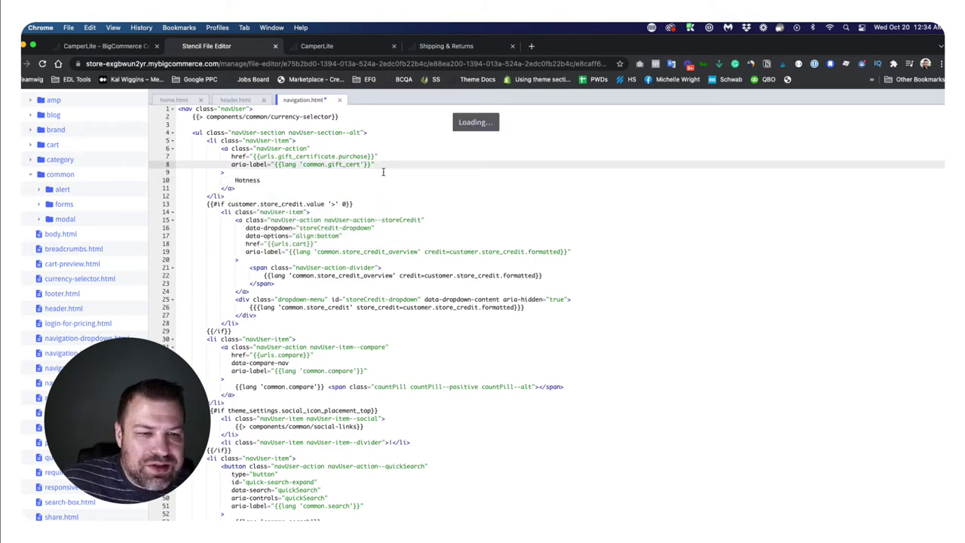
key(super+shift+Left)
key(super+shift+Left)
key(BackSpace)
key(BackSpace)
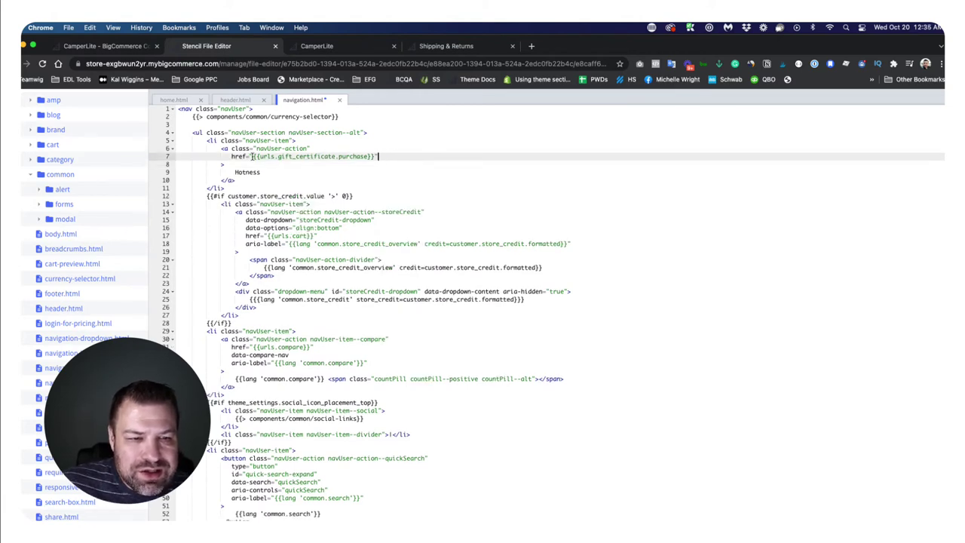
Look up the Hot category's path on the storefront and set the Hotness link's href to /hot/
drag(253, 156, 375, 156)
key(BackSpace)
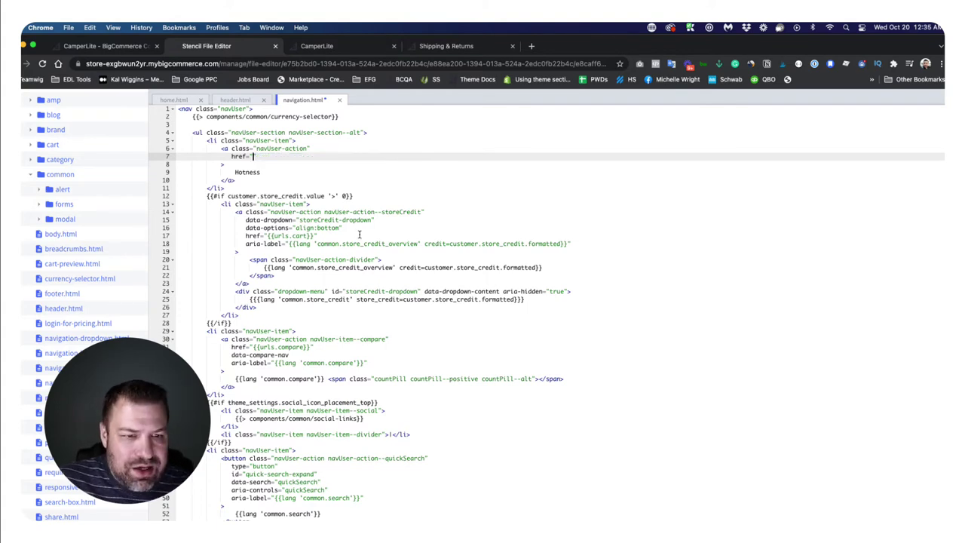
click(316, 46)
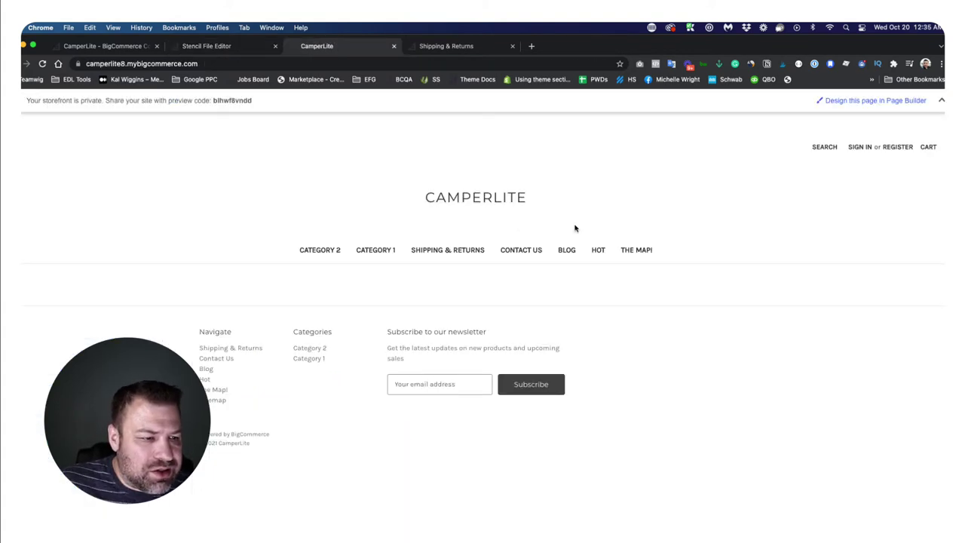
click(598, 250)
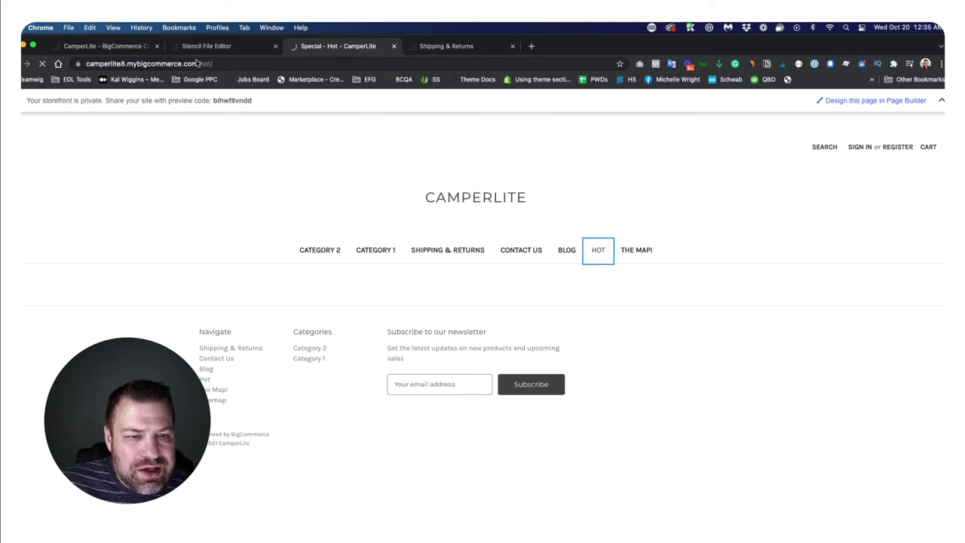
key(super+l)
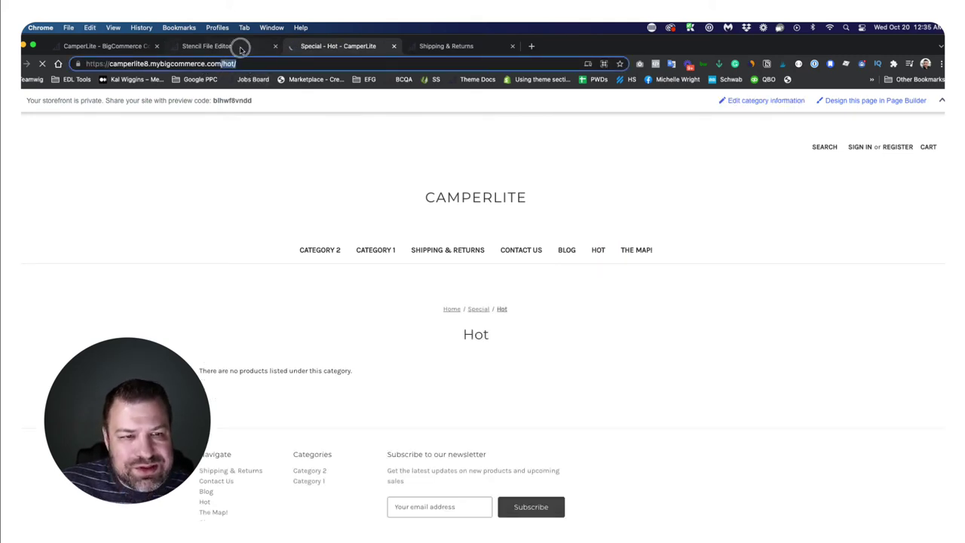
click(244, 45)
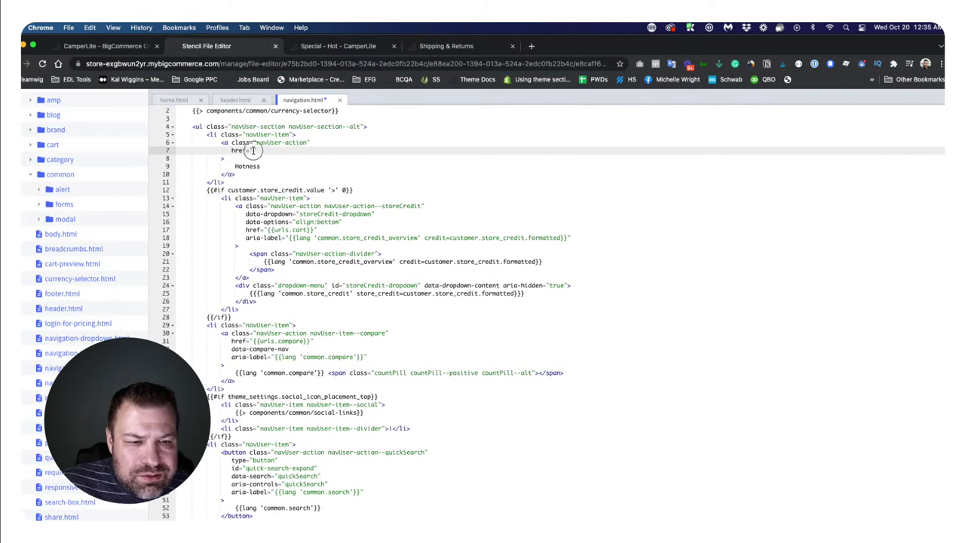
text(/hot/)
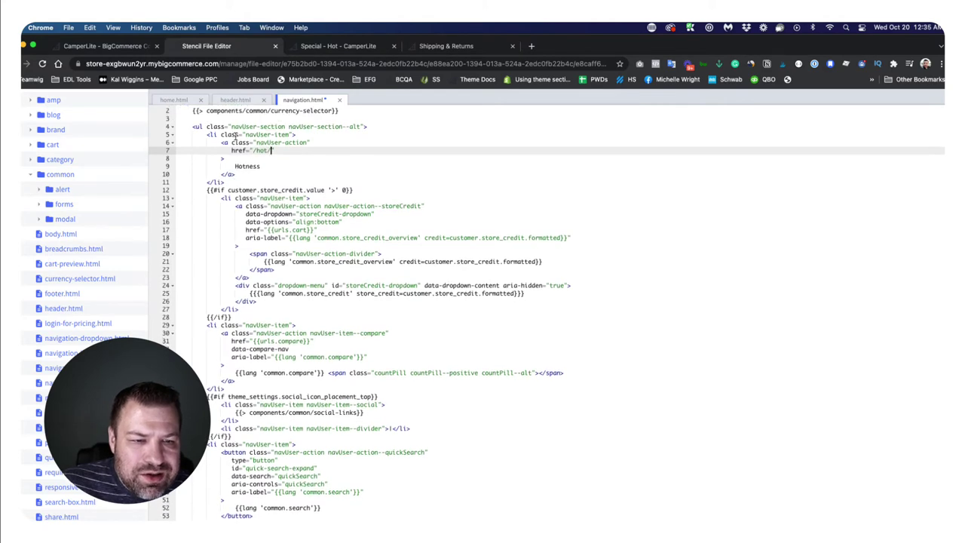
Review the Hotness item's classes, link and text, and save navigation.html to the theme
drag(207, 133, 225, 181)
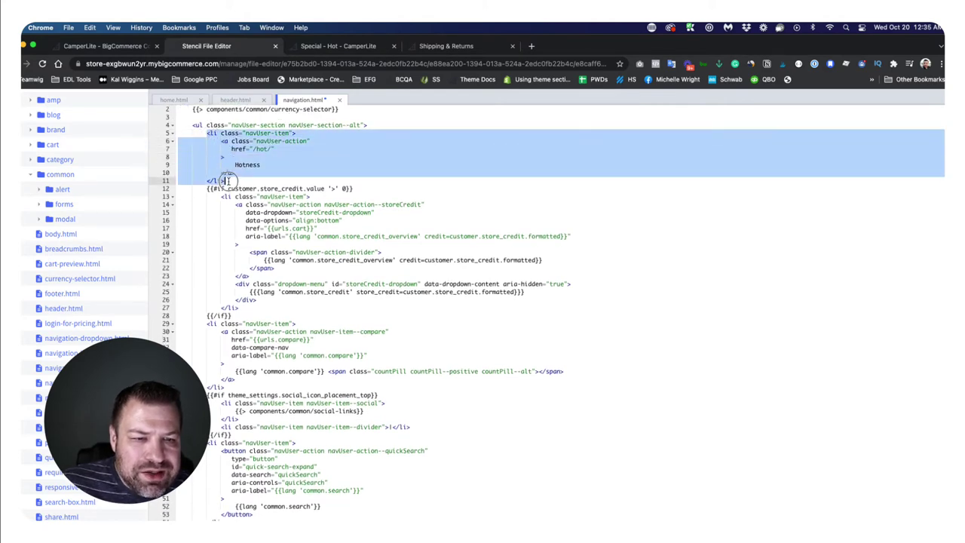
click(231, 133)
drag(220, 133, 293, 132)
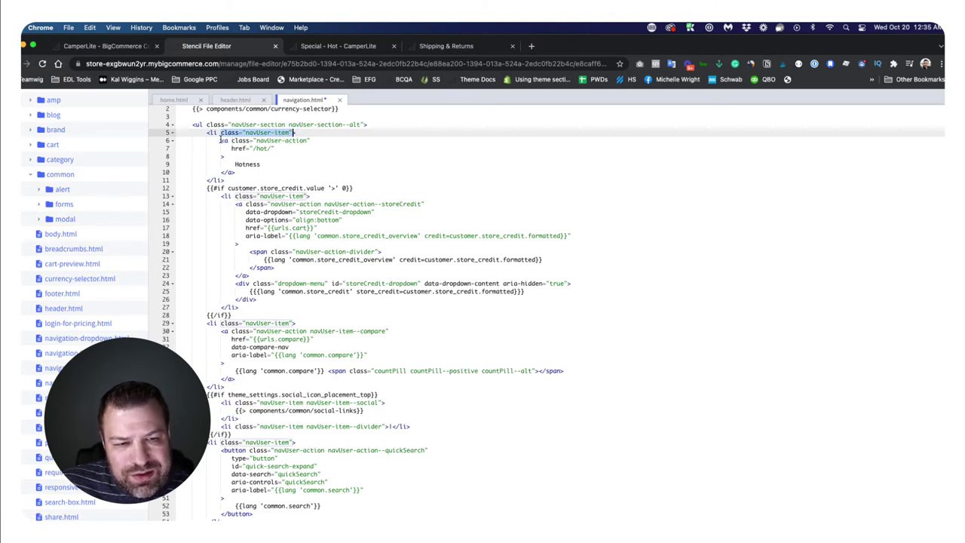
drag(221, 140, 236, 172)
drag(255, 140, 235, 166)
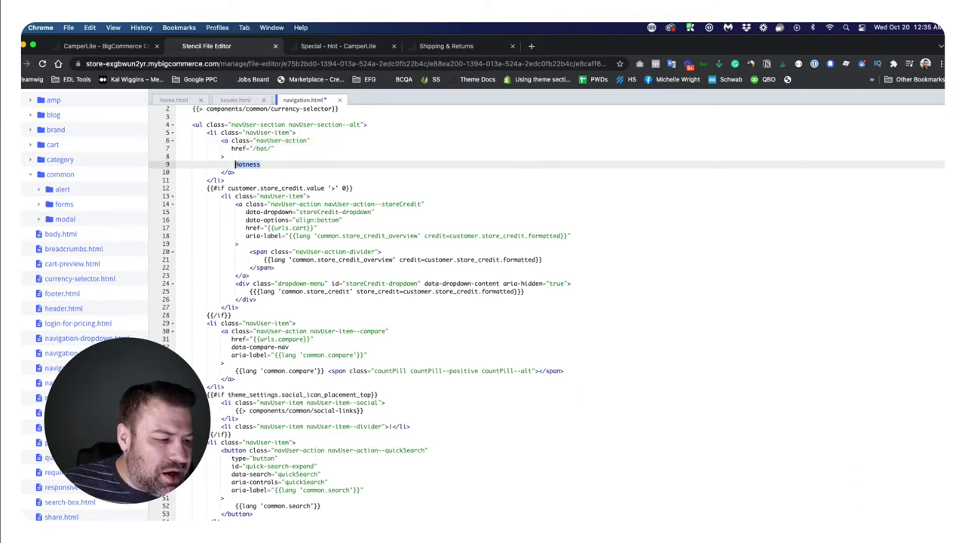
key(super+s)
click(546, 172)
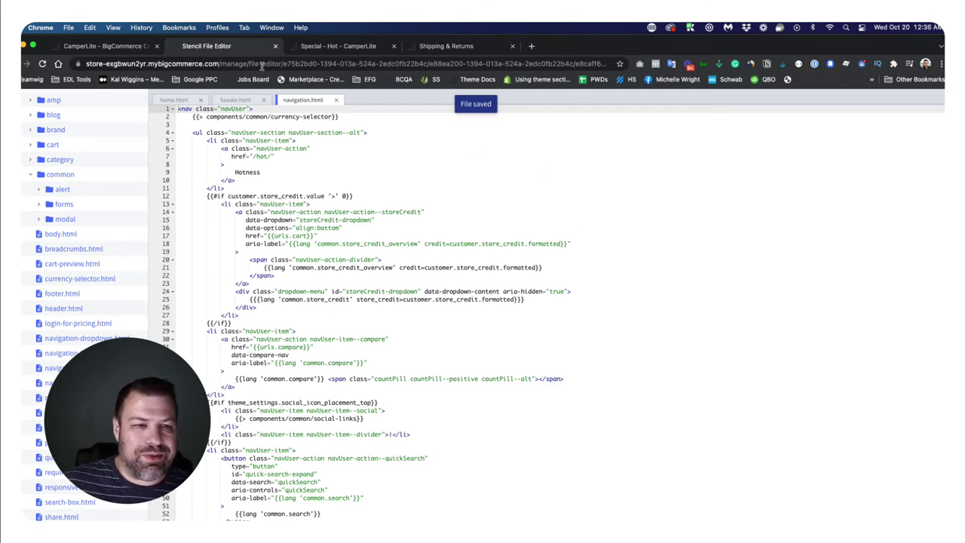
Reload the storefront's Hot category page to check the header links for the new Hotness item
drag(227, 189, 207, 141)
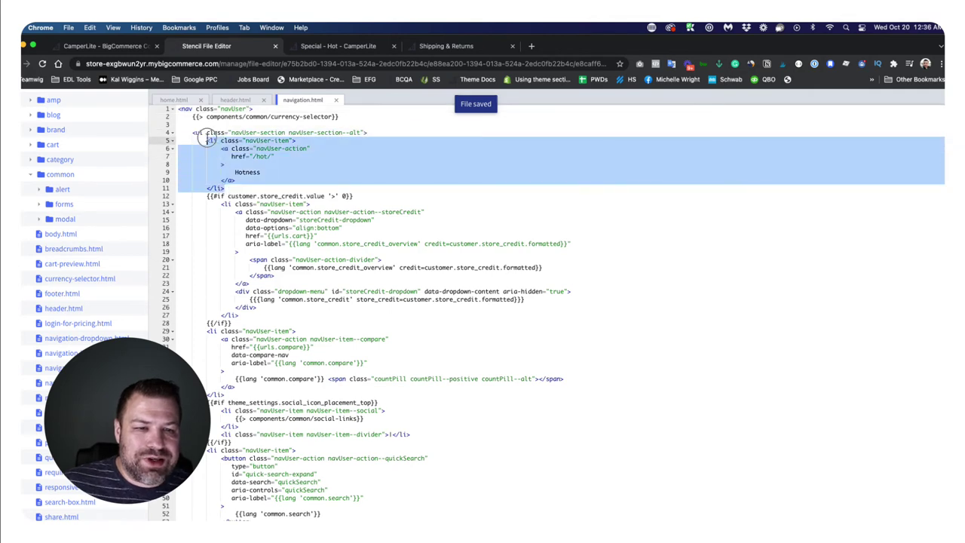
click(324, 48)
key(super+r)
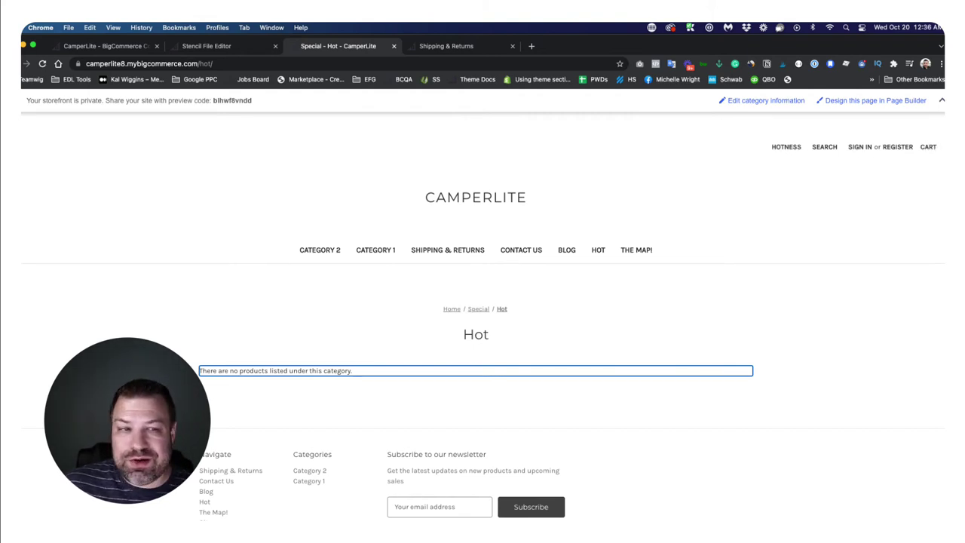
Open the Cornerstone Copy Light theme in Page Builder and look over the homepage's widget regions and the list of available widgets
click(97, 47)
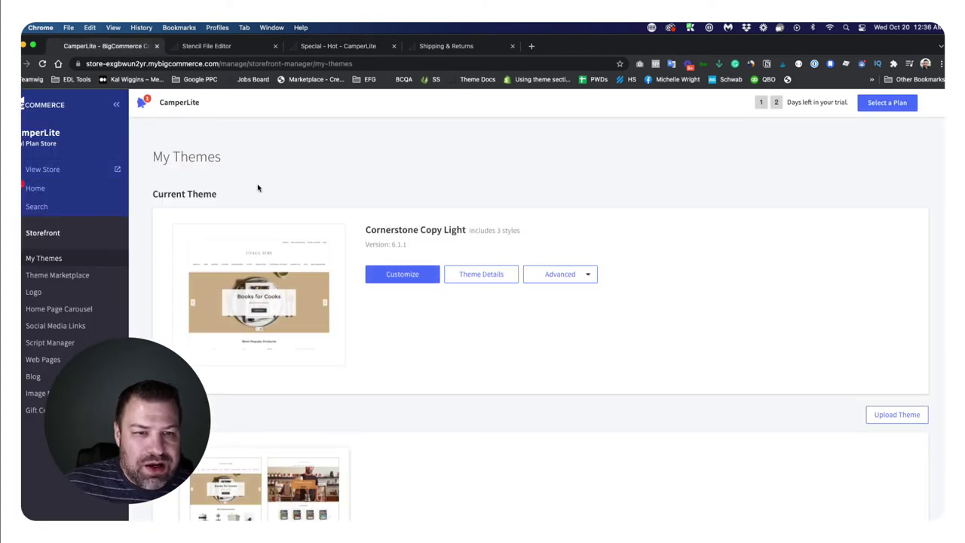
click(405, 280)
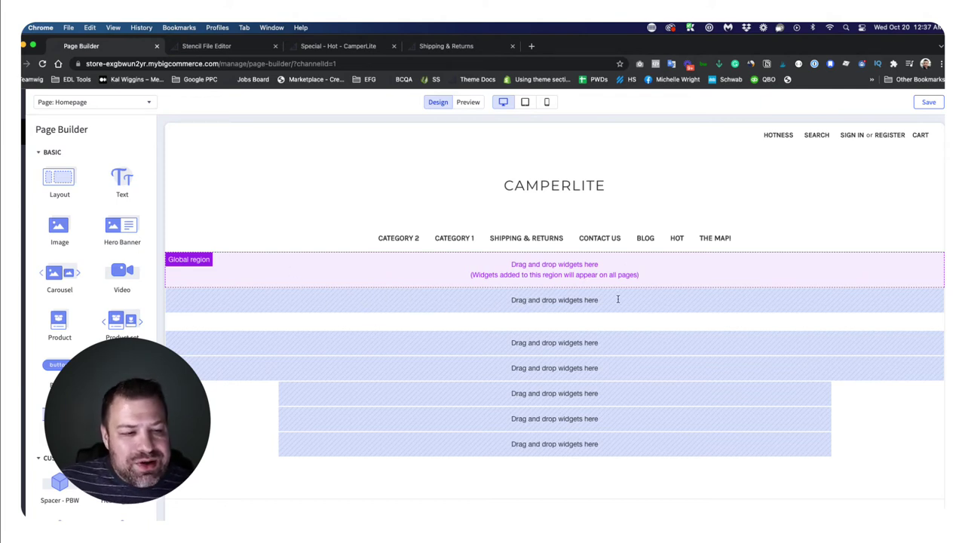
drag(618, 298, 505, 300)
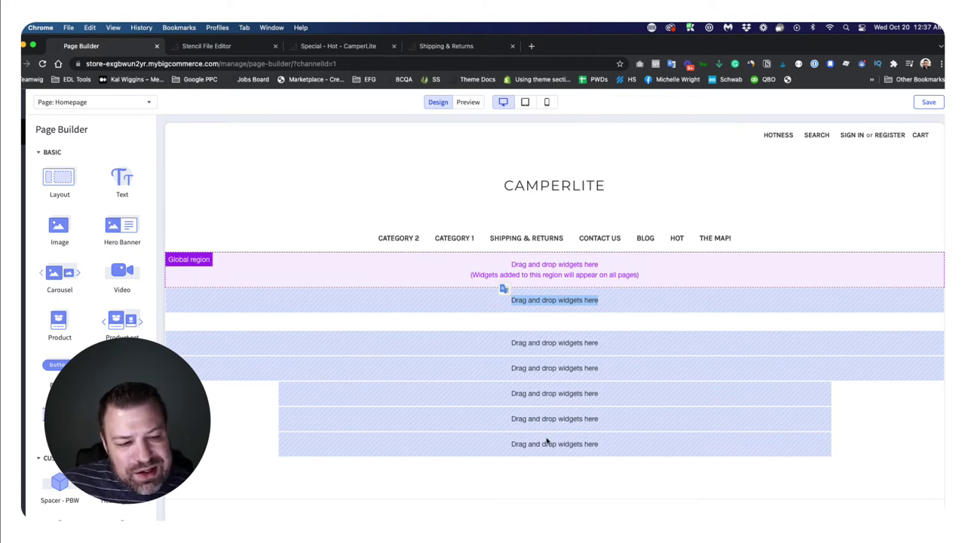
scroll(558, 305, down, 1)
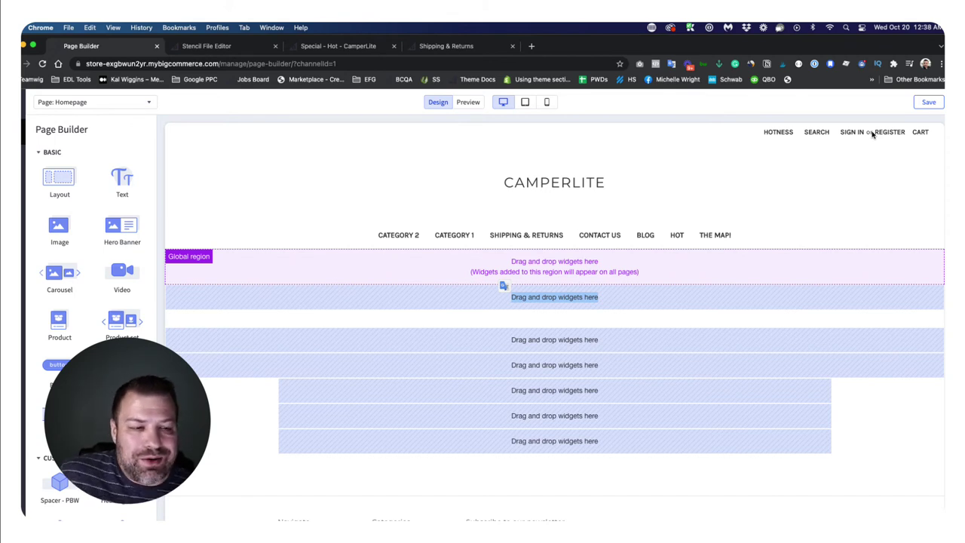
scroll(873, 133, down, 1)
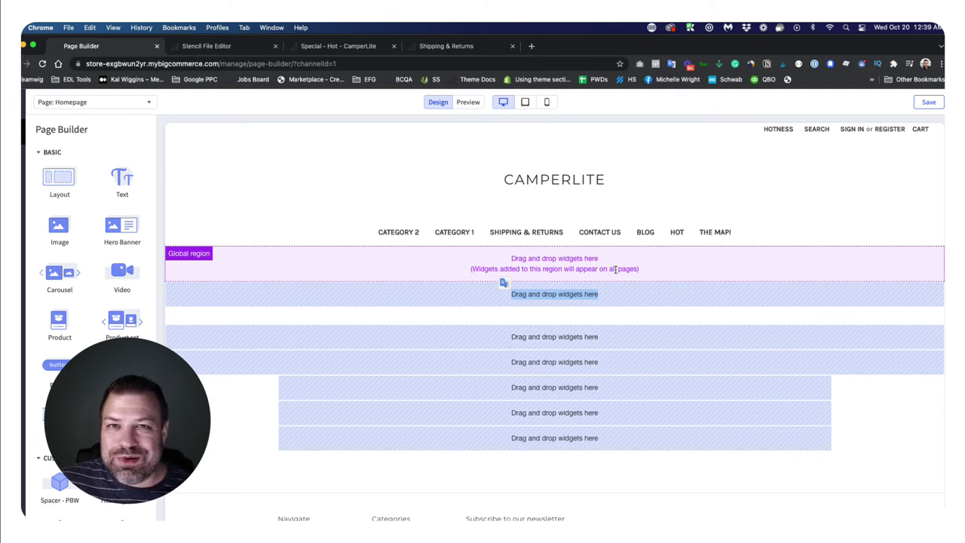
scroll(514, 268, down, 1)
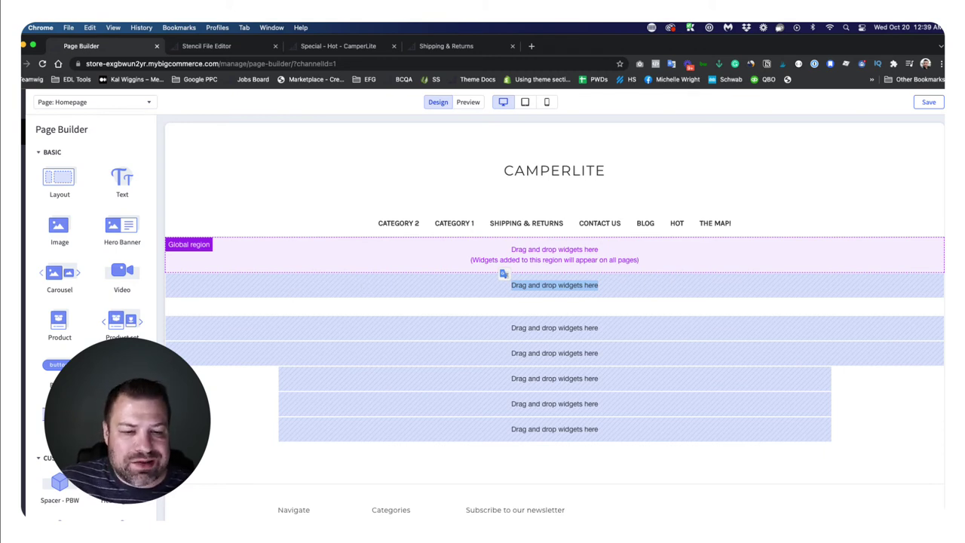
scroll(91, 302, down, 5)
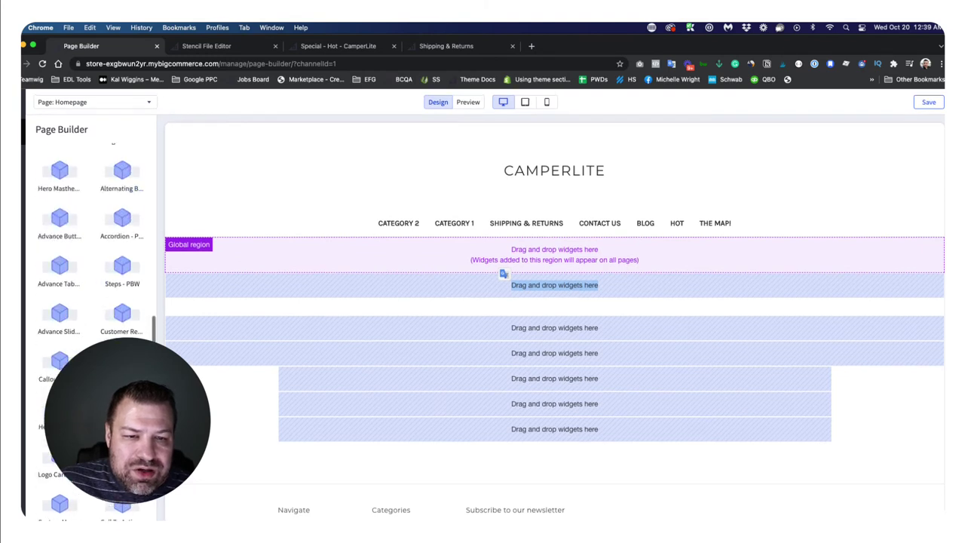
scroll(91, 301, down, 1)
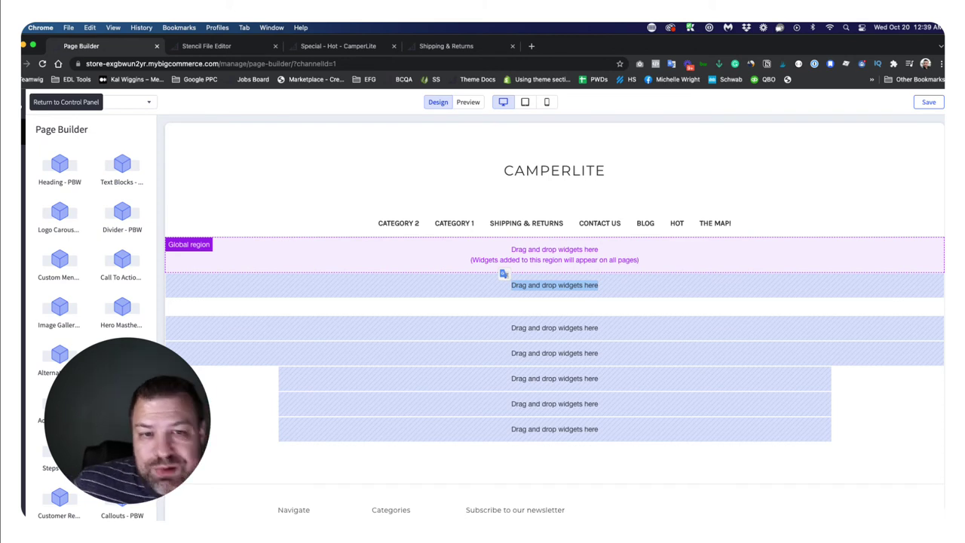
Leave Page Builder for the store control panel and open the Epic Page Builder Widgets app
click(24, 102)
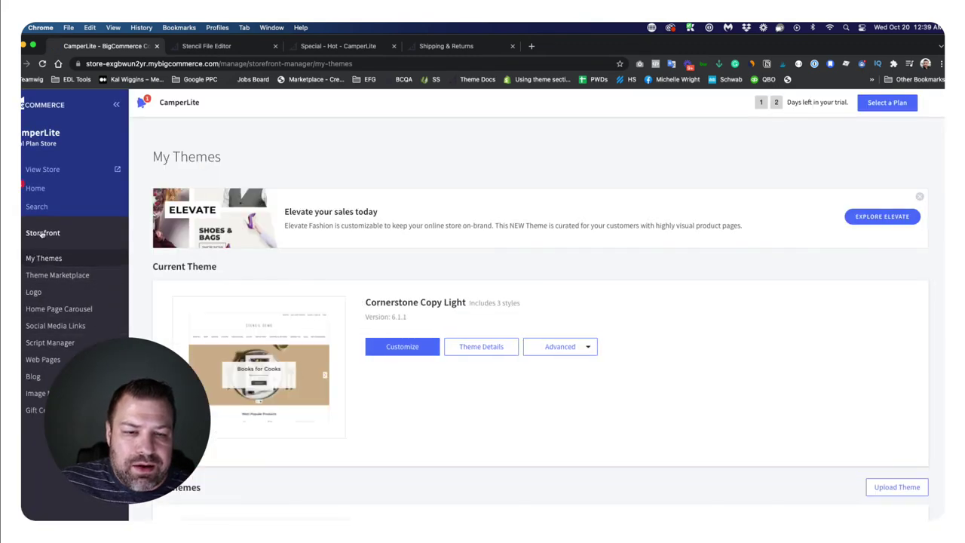
click(35, 363)
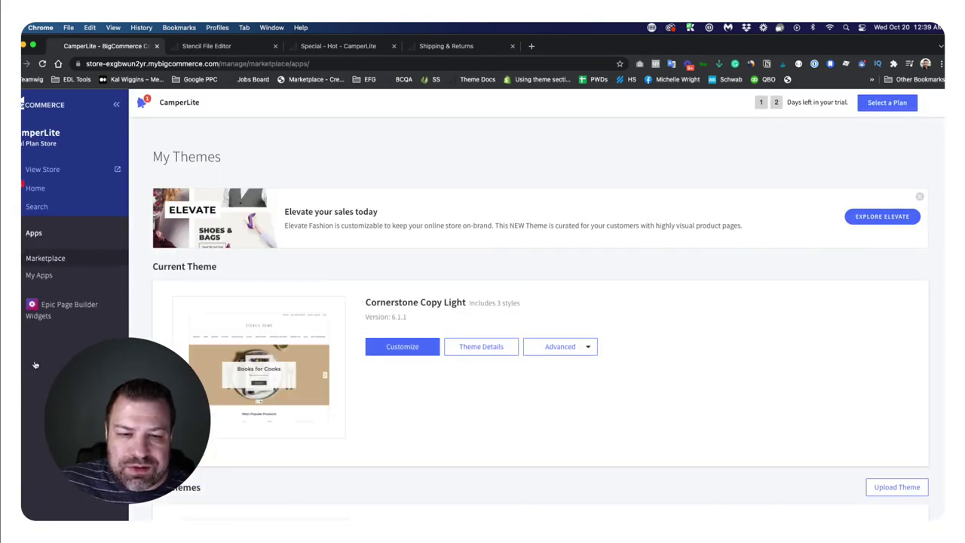
click(79, 310)
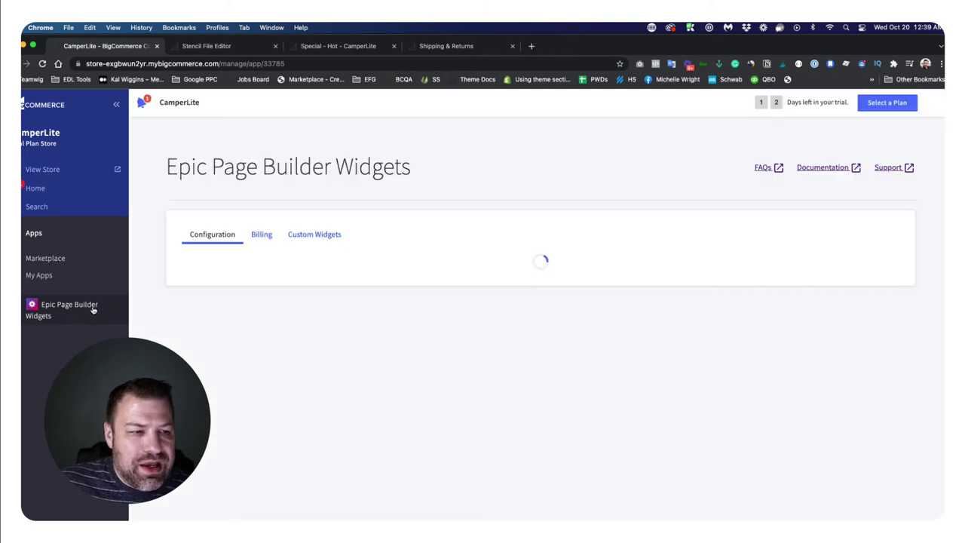
Examine the app's free and premium widget lists, focusing on the Custom Menu entry and the Free Widgets group it belongs to
scroll(368, 280, down, 3)
scroll(368, 280, down, 3)
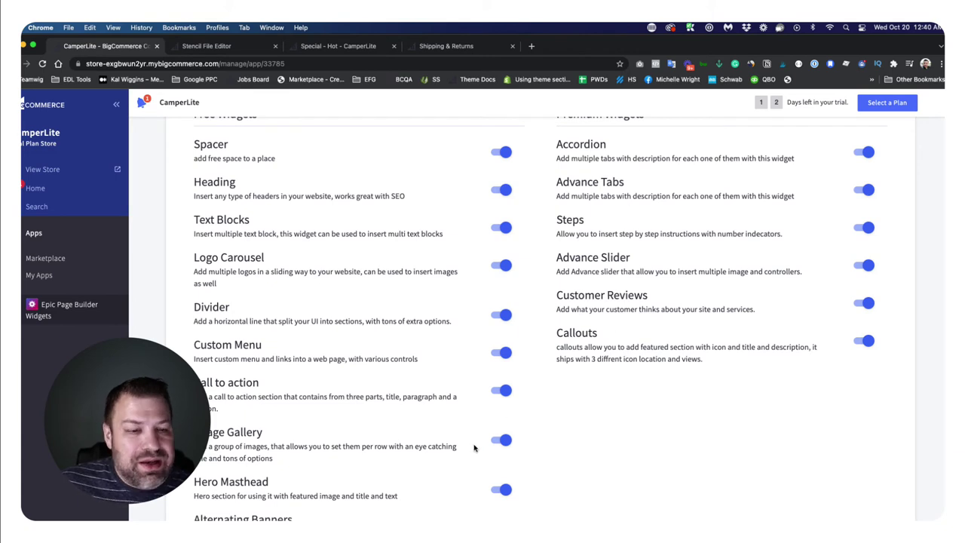
scroll(458, 447, down, 1)
scroll(458, 447, down, 2)
drag(273, 285, 183, 283)
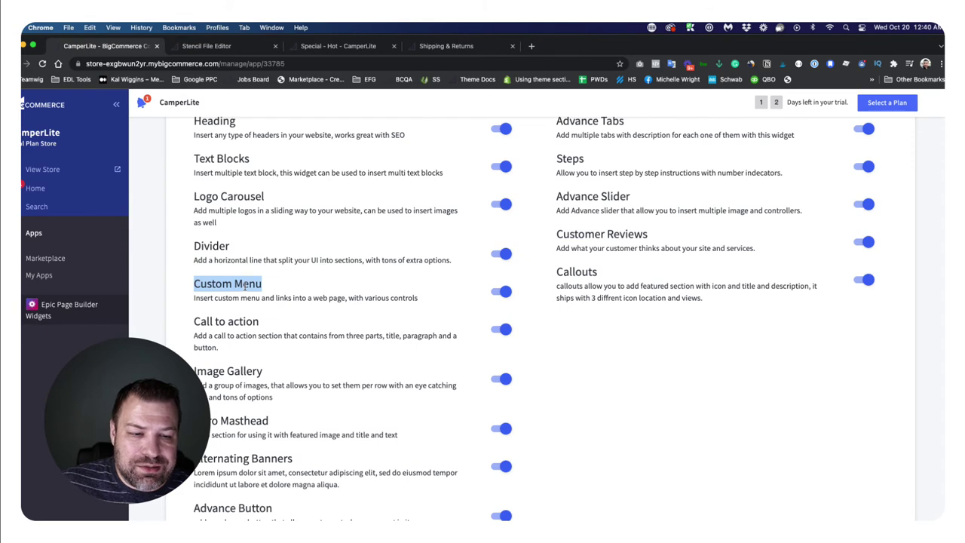
scroll(260, 320, up, 4)
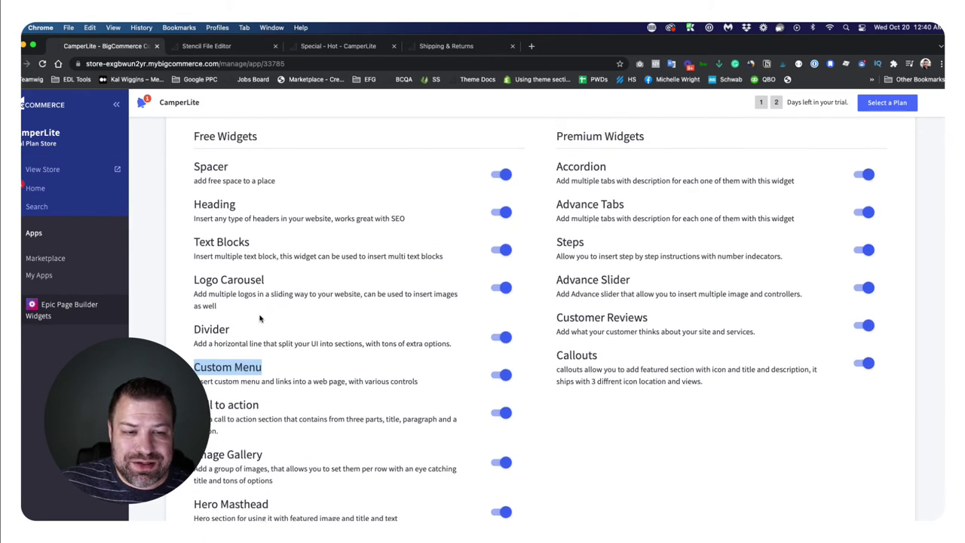
scroll(259, 319, up, 1)
click(234, 392)
drag(262, 386, 208, 385)
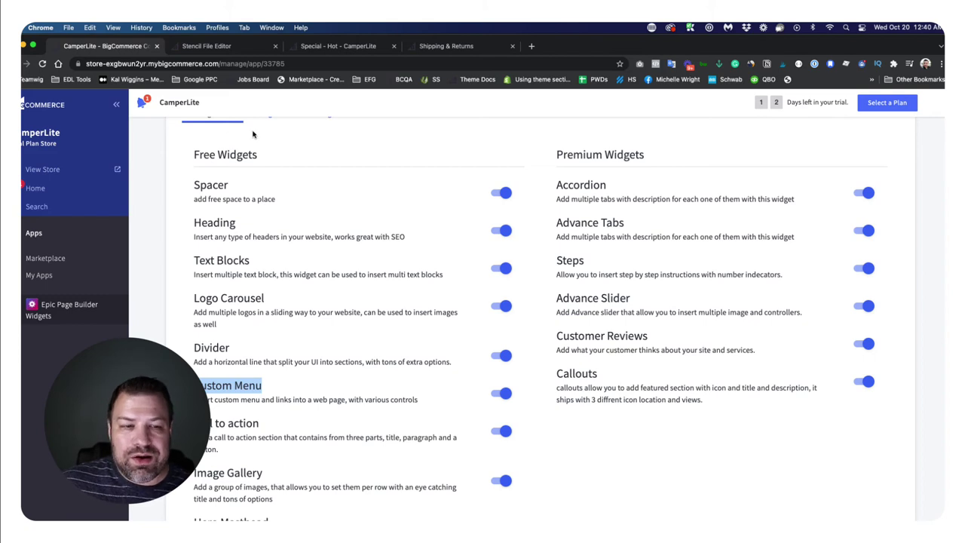
drag(264, 160, 188, 155)
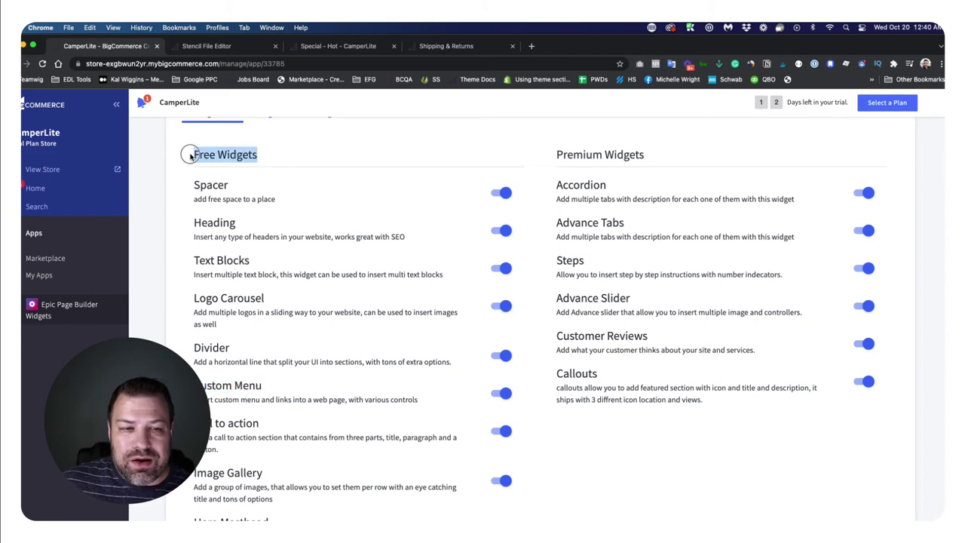
Reopen the current theme in Page Builder and add a Custom Menu - PBW widget to the global region below the header navigation
click(38, 238)
click(36, 300)
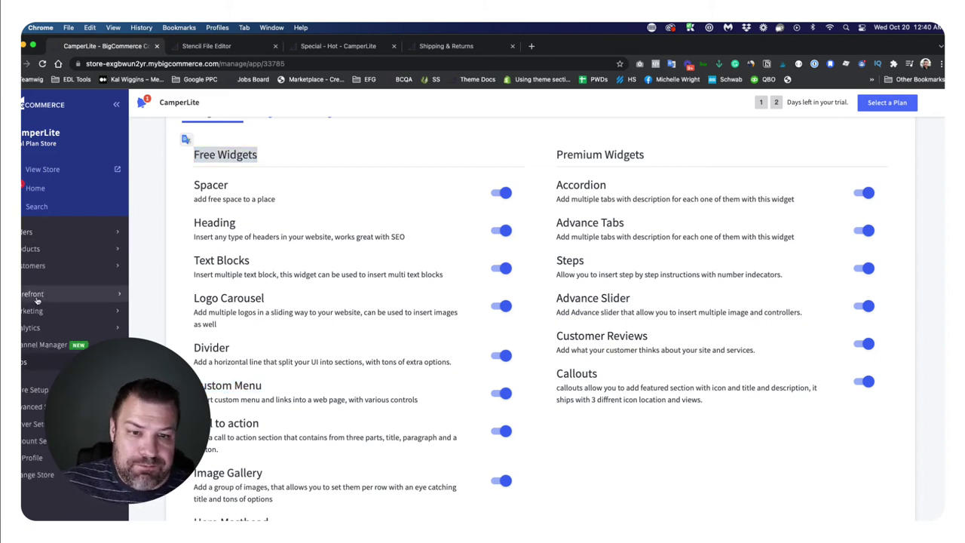
click(411, 348)
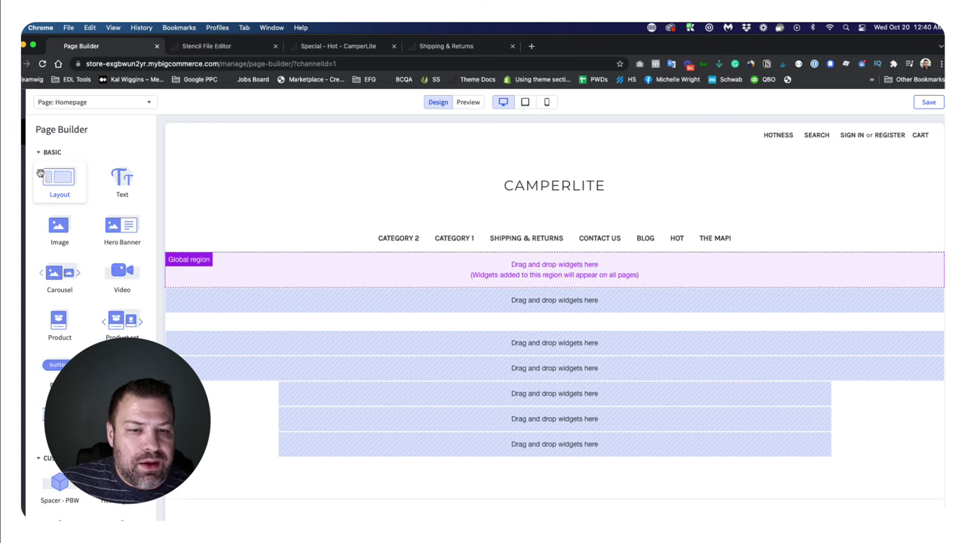
click(42, 153)
scroll(62, 221, down, 2)
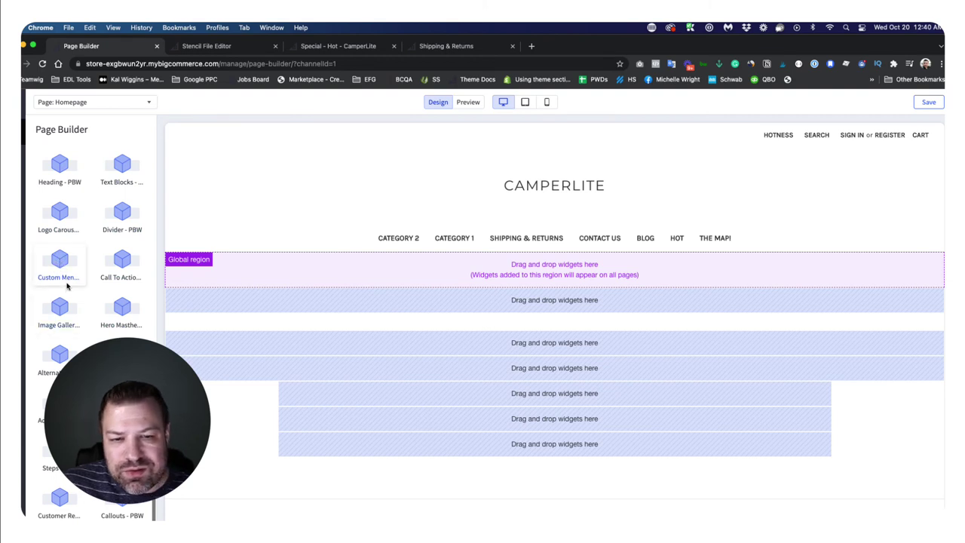
drag(59, 262, 500, 267)
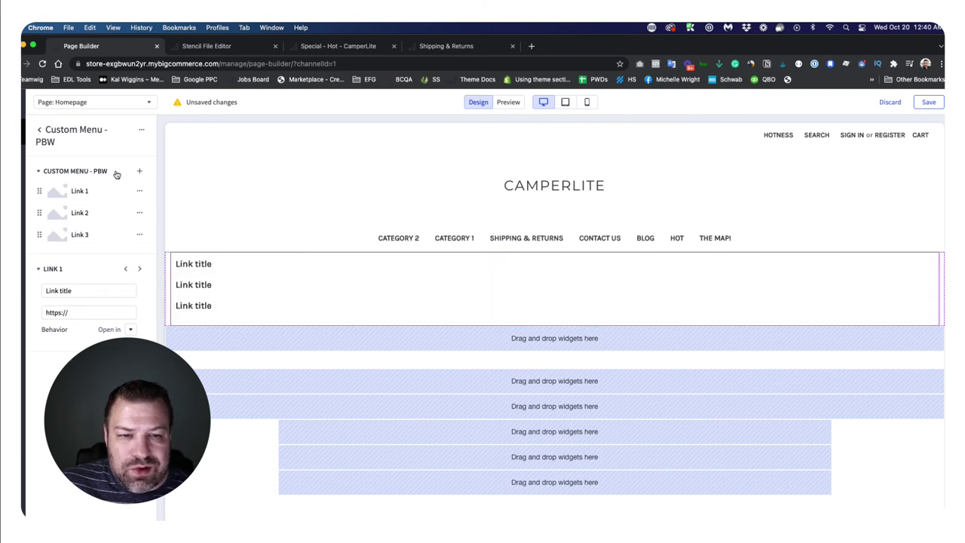
Make the Custom Menu widget a horizontal menu and center its menu alignment in the widget settings
click(141, 134)
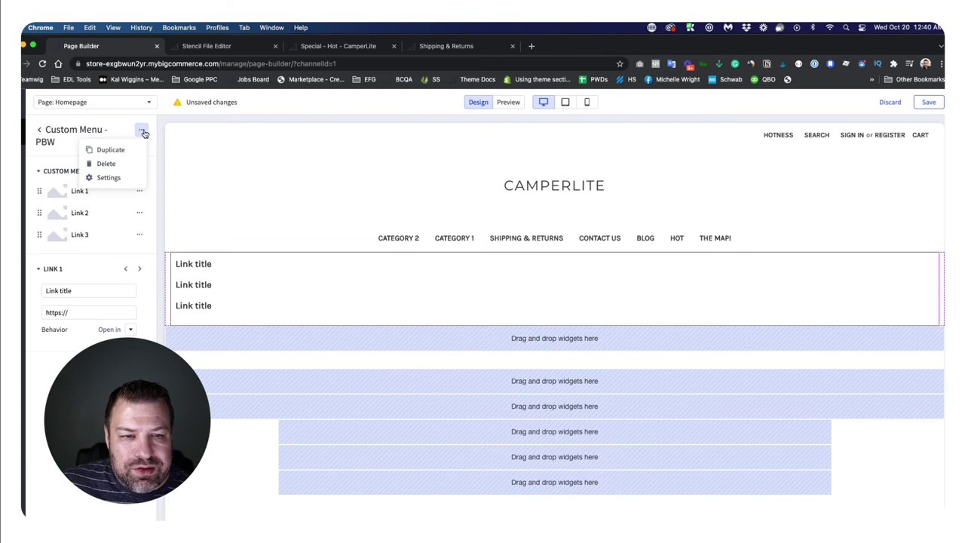
click(108, 177)
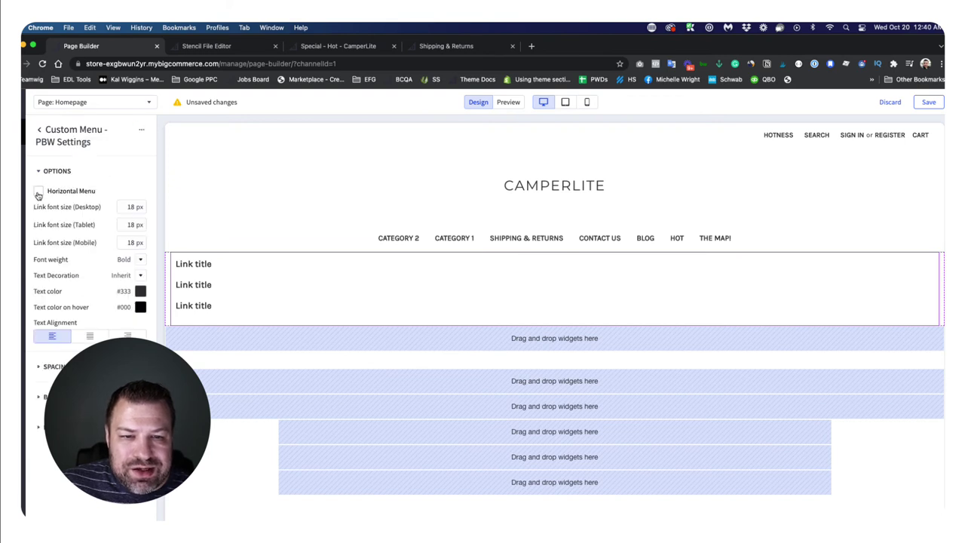
click(38, 191)
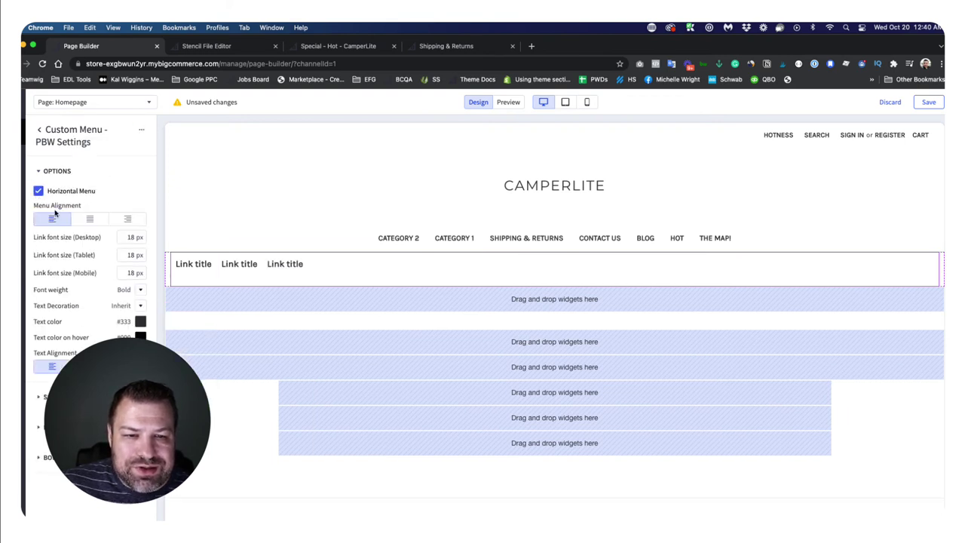
click(89, 219)
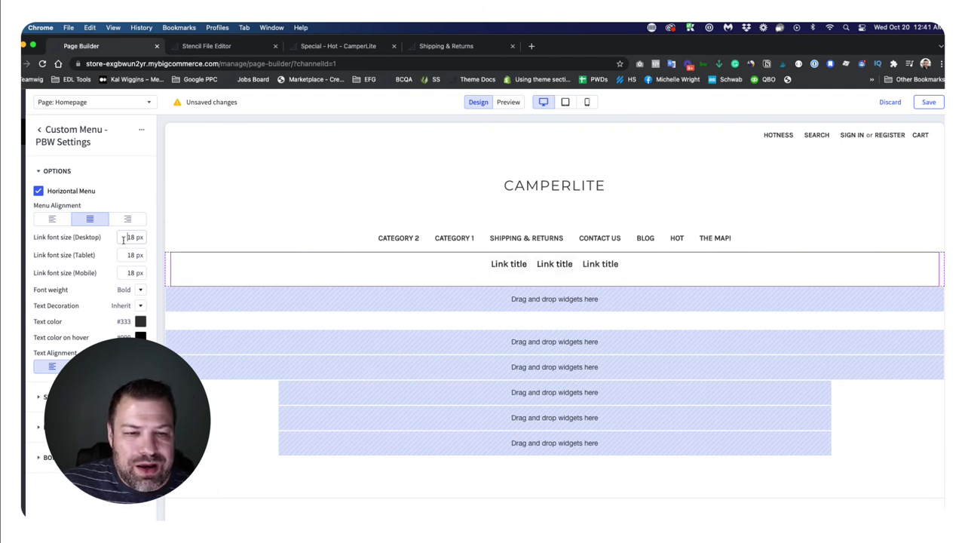
Set the Custom Menu's link font size to 16 px for desktop, tablet and mobile, and return to its link list
key(Tab)
key(Down)
key(Down)
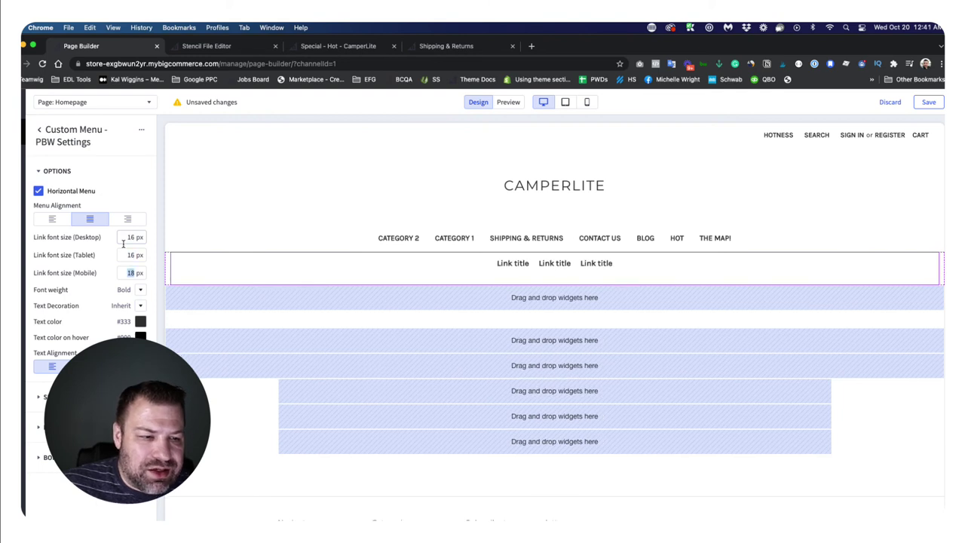
key(Tab)
key(Down)
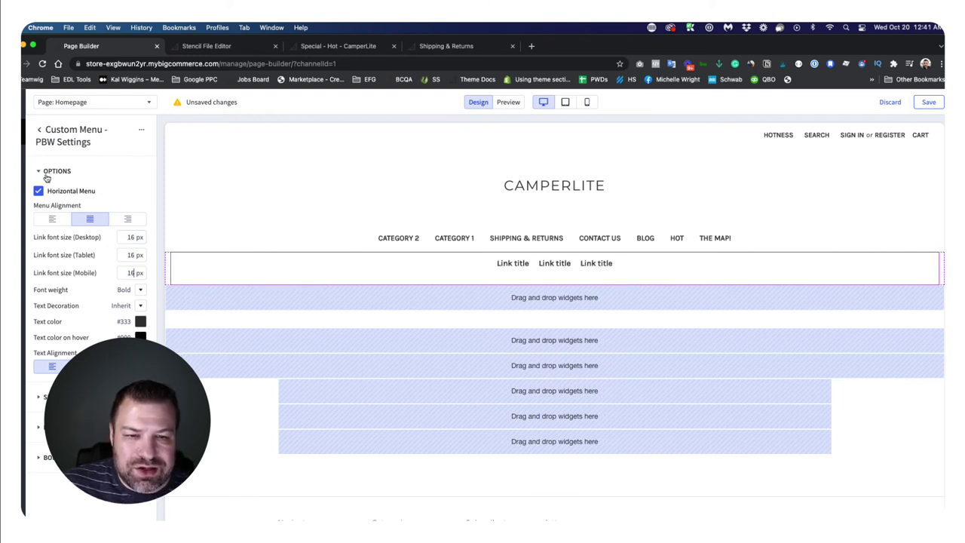
click(40, 133)
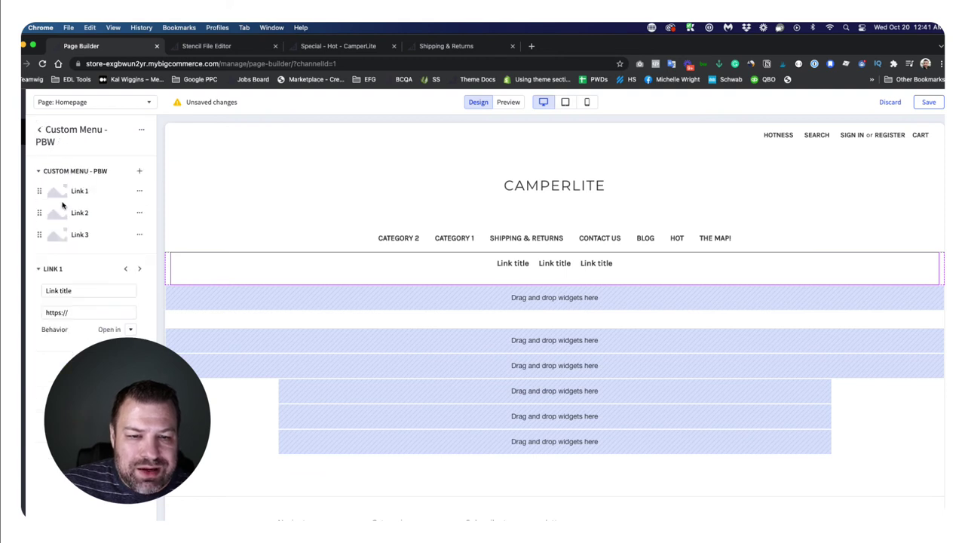
Title the Custom Menu's Link 1 "Hotness" and point it to /hot/
drag(82, 295, 22, 285)
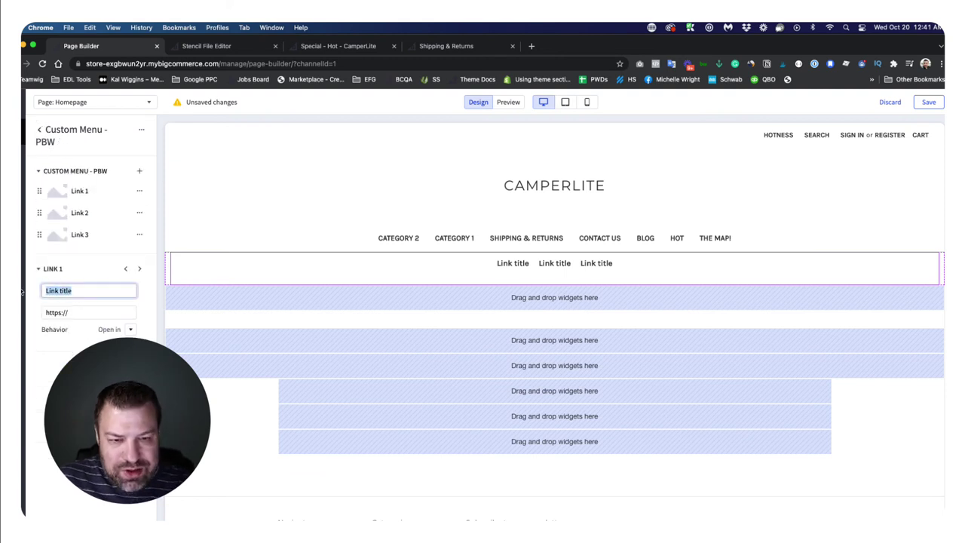
text(Hotness)
key(Tab)
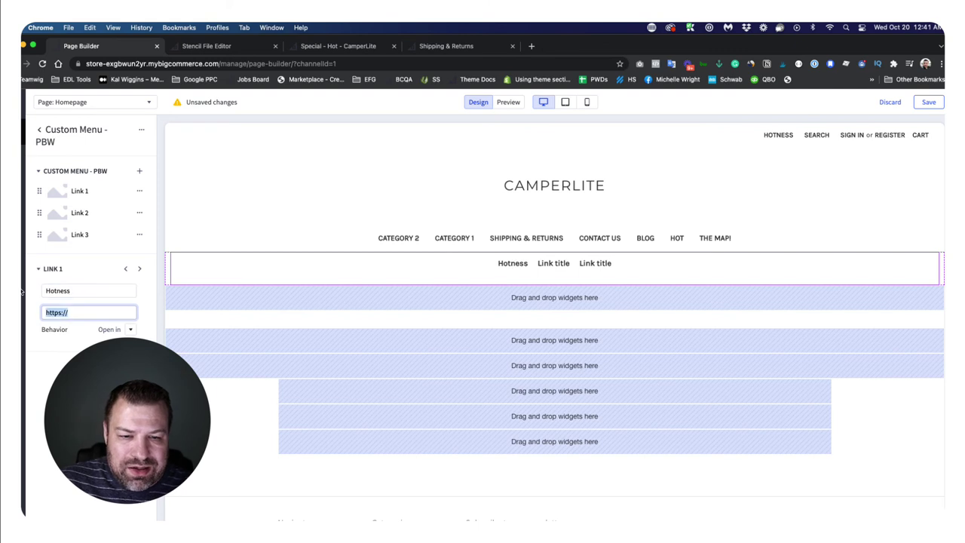
text(/hot/)
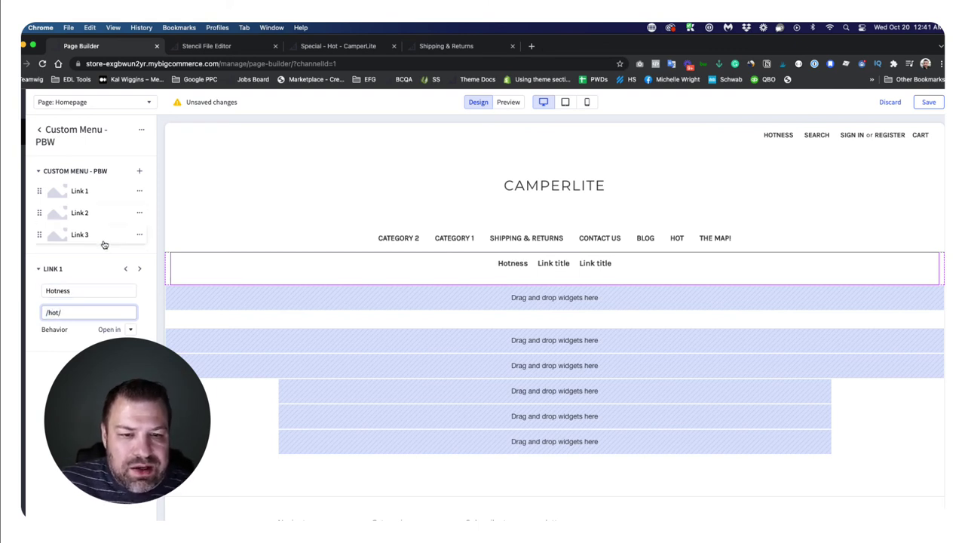
click(124, 281)
Title the Custom Menu's Link 2 "Account" and point it to /account.php
click(138, 269)
drag(132, 291, 30, 296)
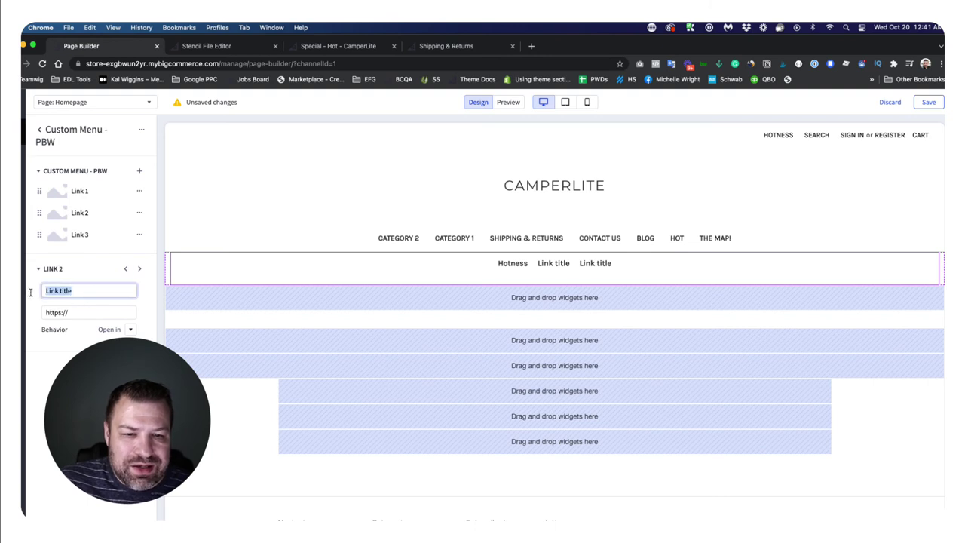
text(Account)
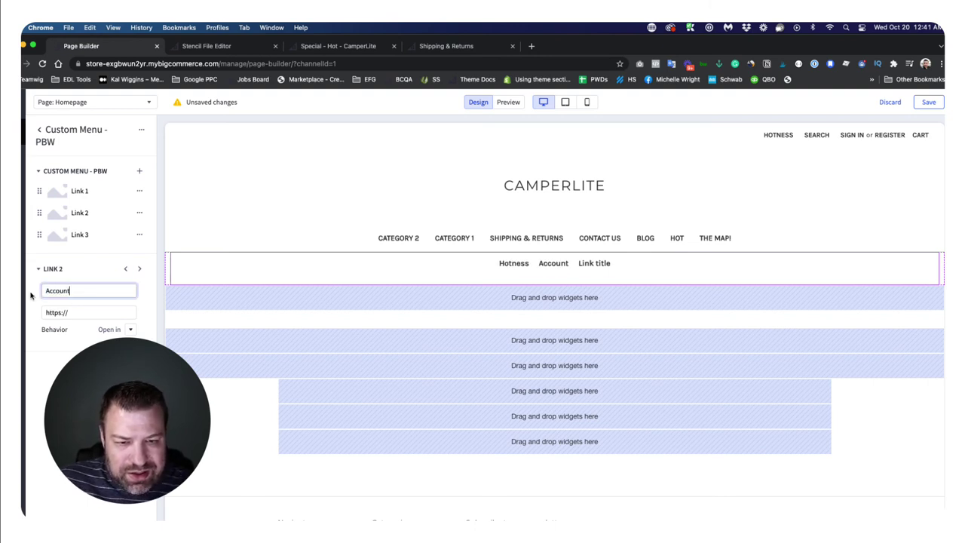
key(Tab)
text(/account.php)
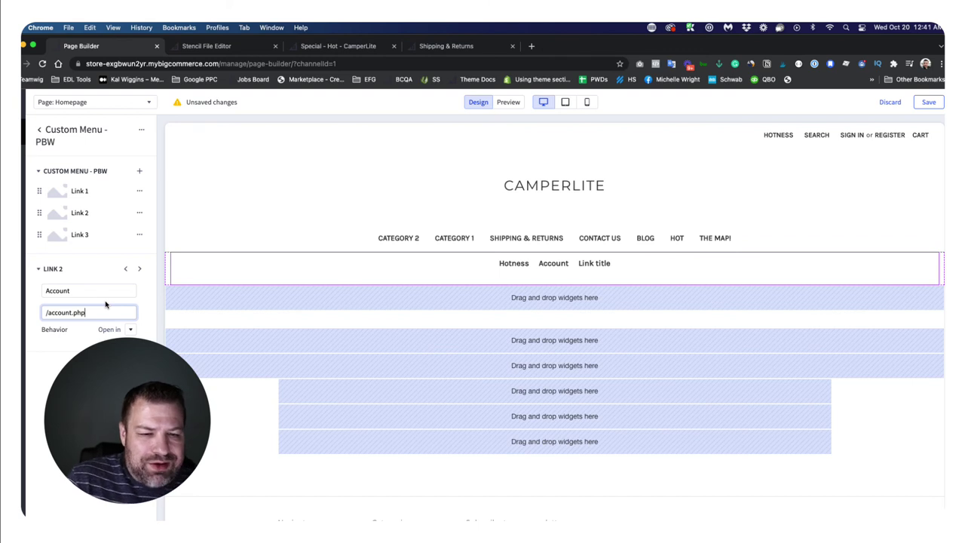
Title the Custom Menu's Link 3 "Sitemap" and point it to /sitemap.php
click(137, 273)
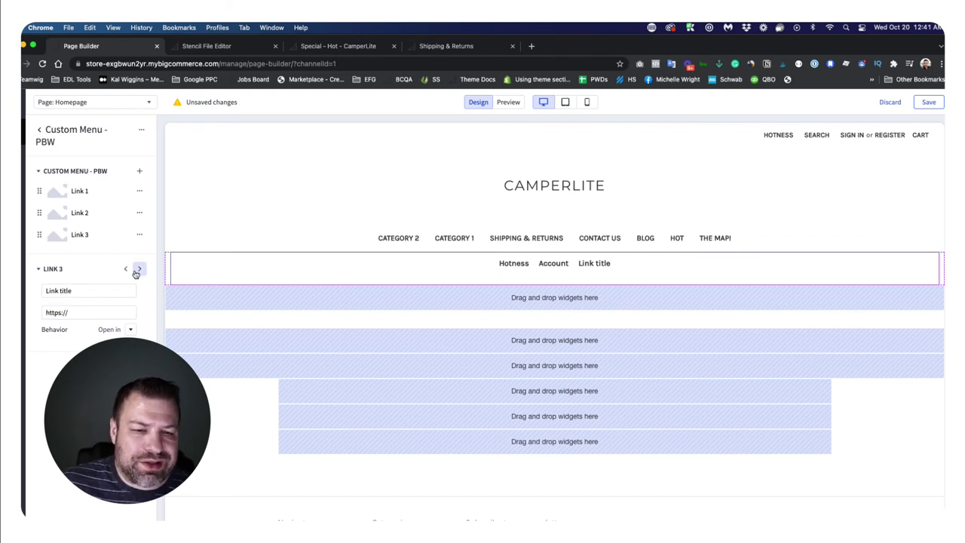
drag(89, 290, 22, 294)
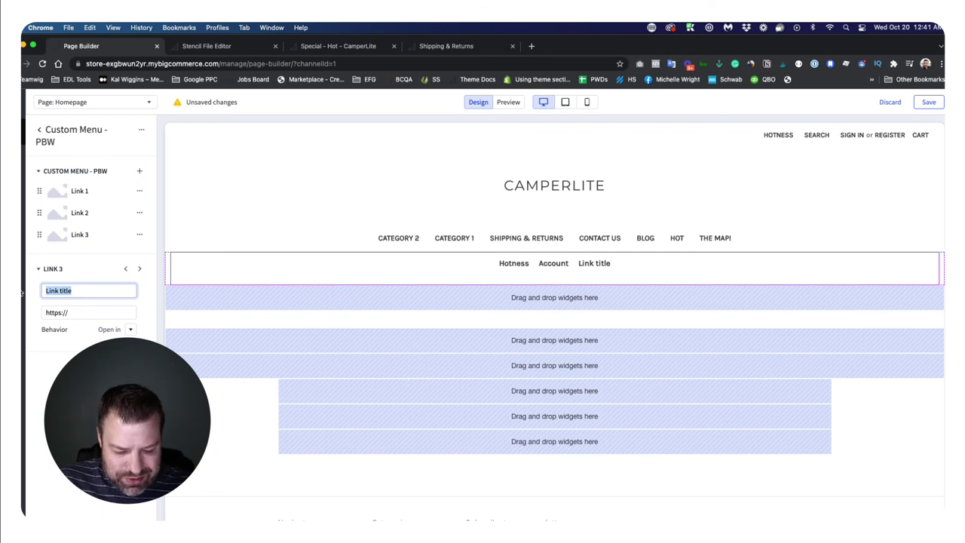
text(Sitemap)
key(Tab)
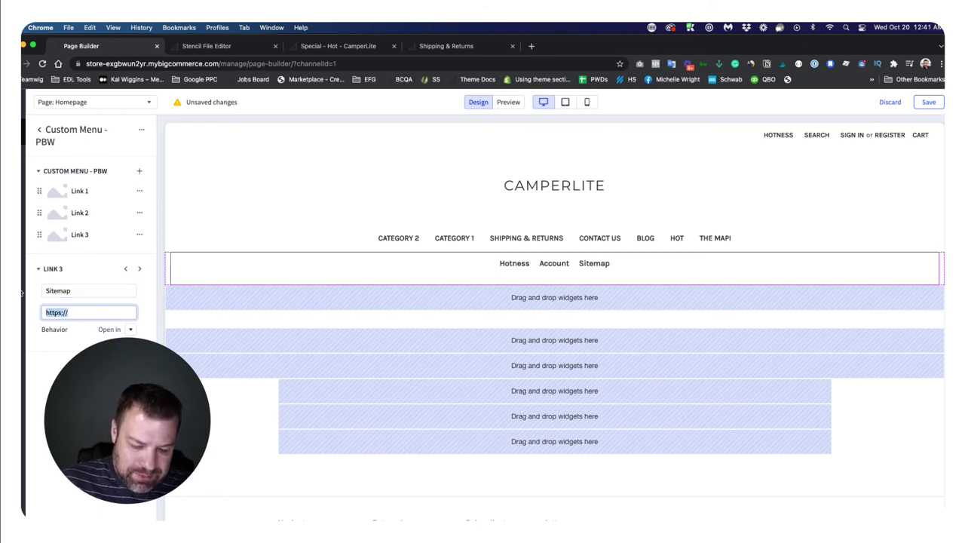
text(/sit)
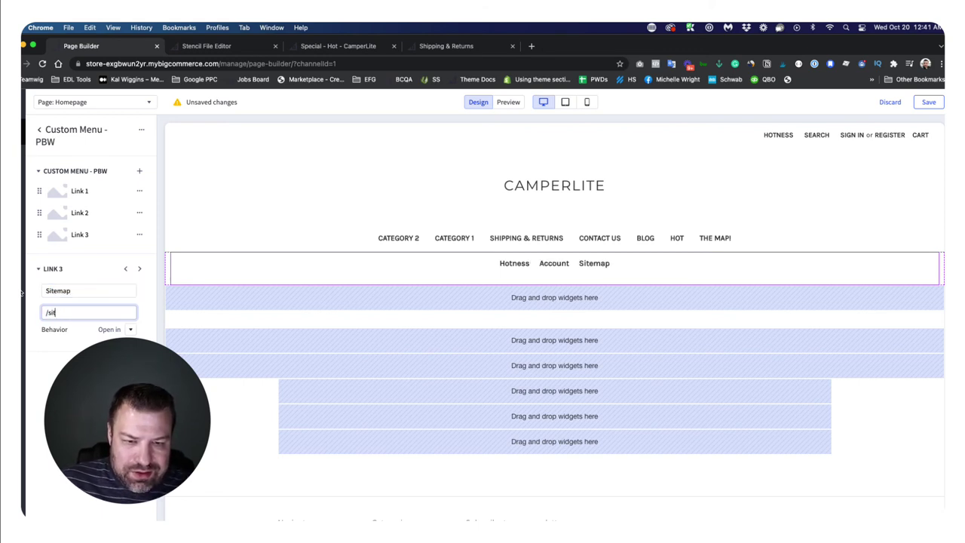
text(emap.)
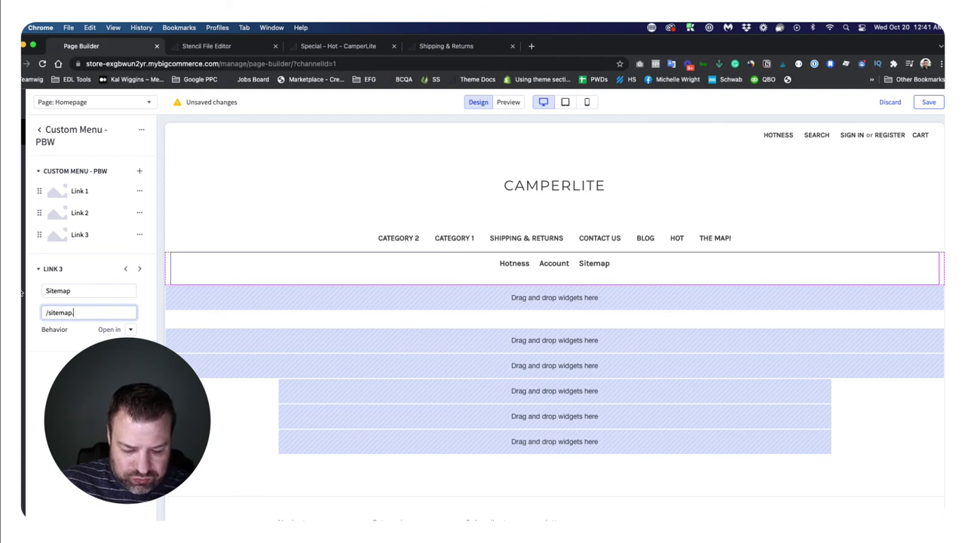
text(php)
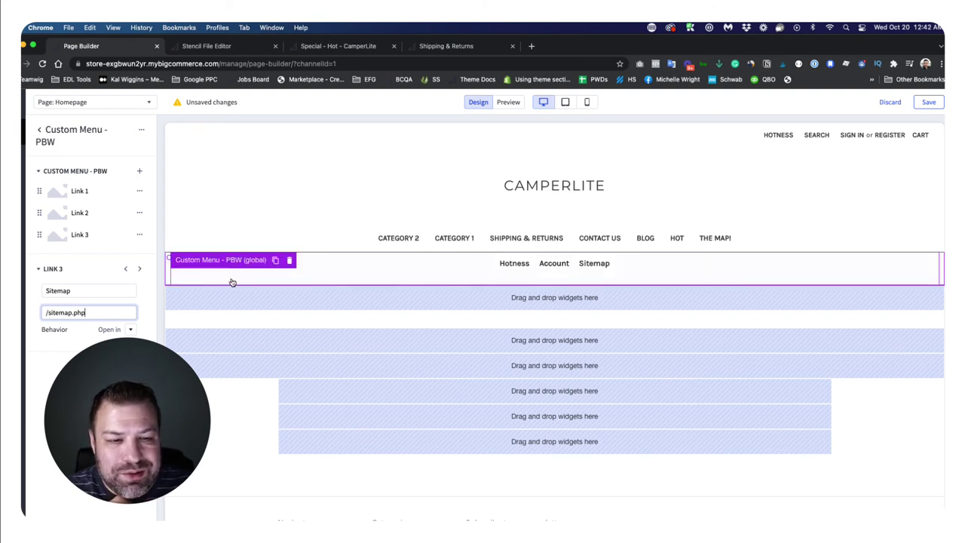
Check the homepage's footer links and save the page with its new custom menu
scroll(231, 285, down, 5)
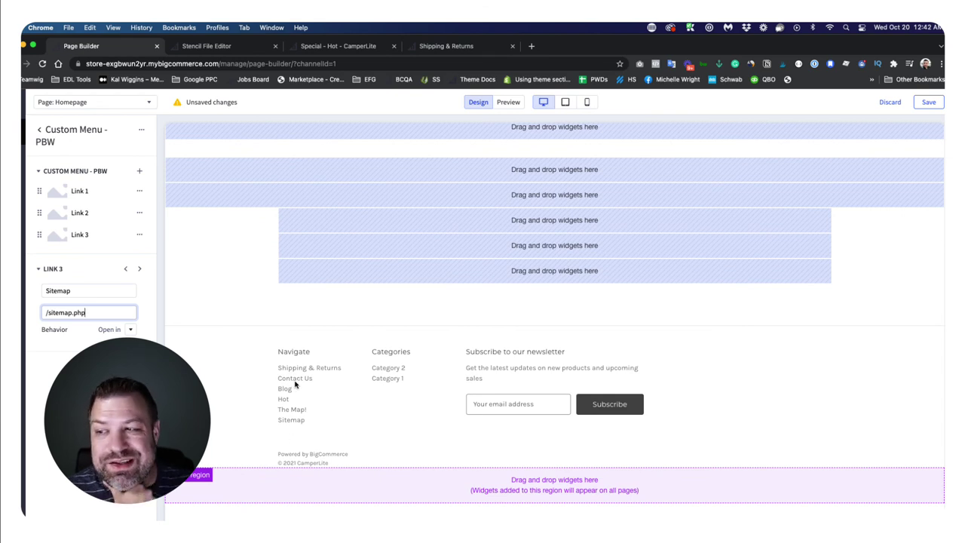
scroll(296, 385, up, 5)
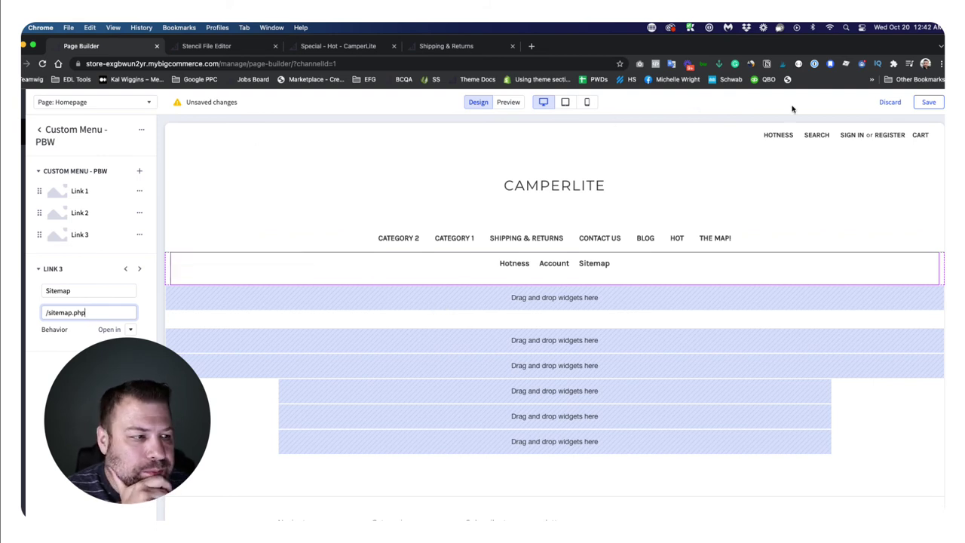
click(929, 103)
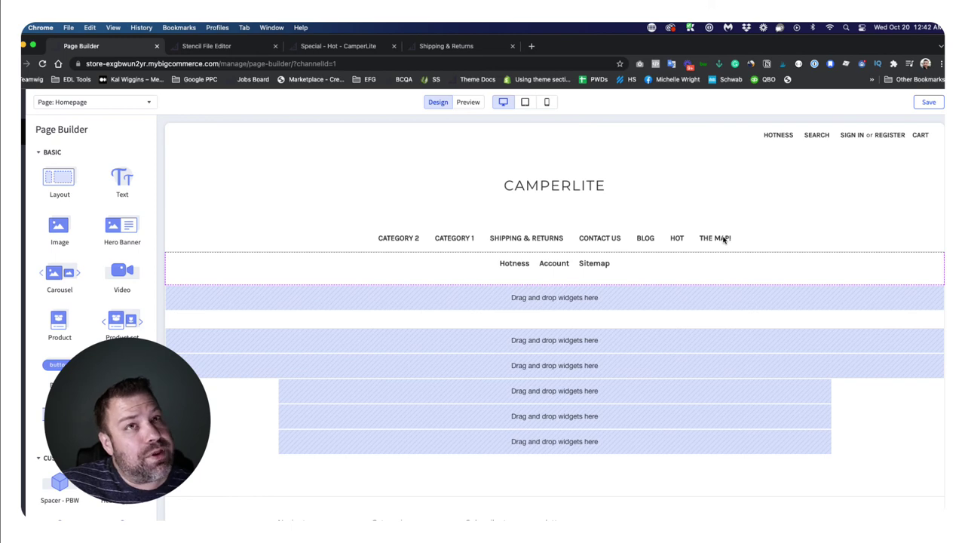
Switch to the Stencil File Editor, locate the components/common/navigation-menu reference in header.html, and open navigation-menu.html
click(226, 47)
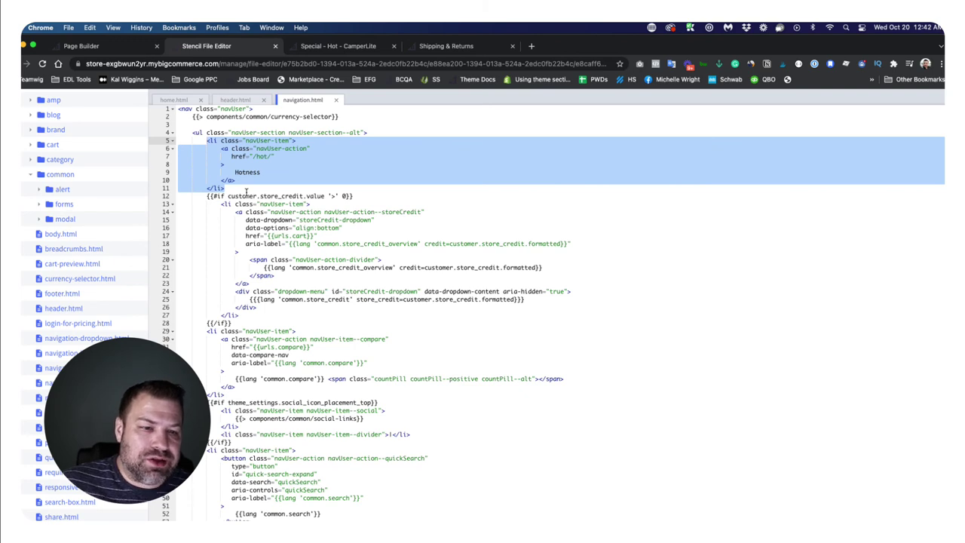
click(240, 101)
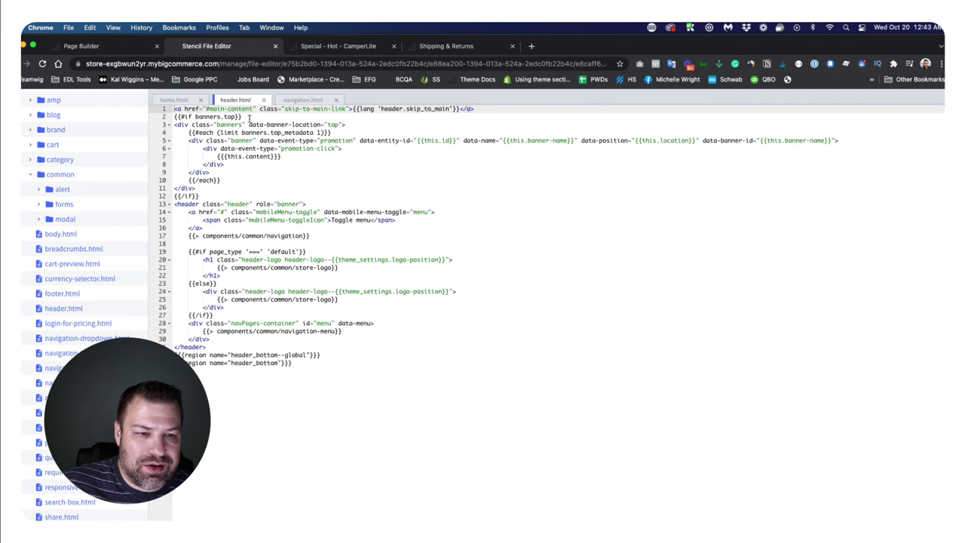
click(323, 332)
drag(343, 331, 199, 332)
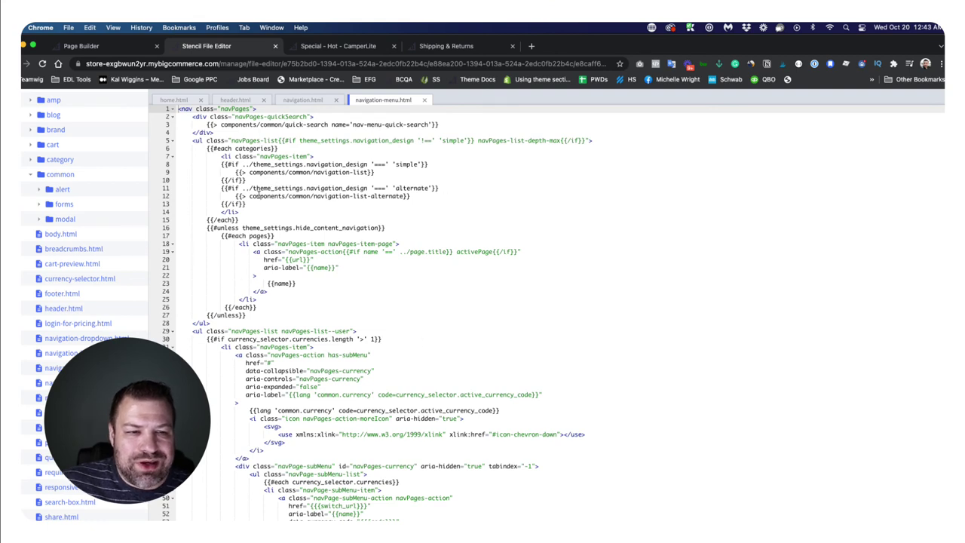
Examine the navPages-list blocks in navigation-menu.html, including the categories loop and the user navigation list
drag(194, 331, 192, 140)
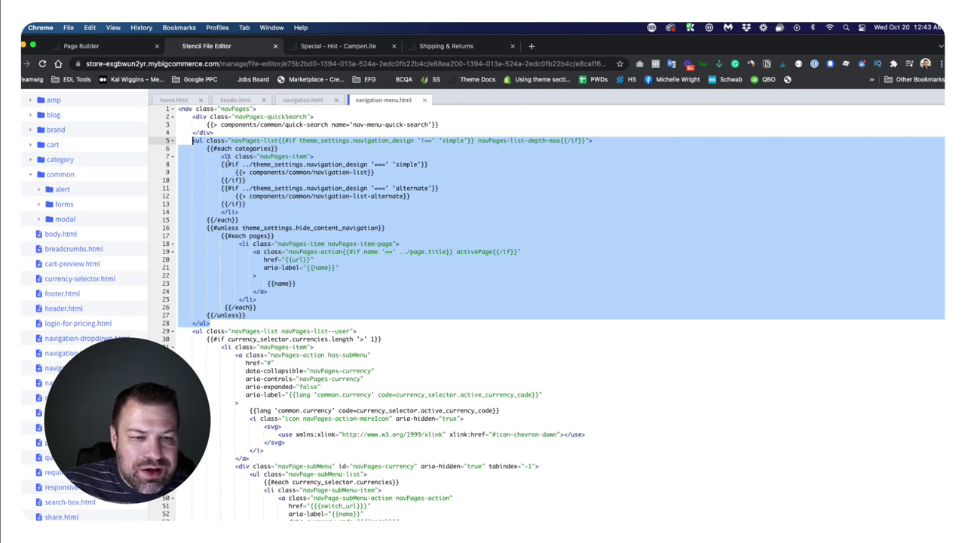
drag(277, 149, 206, 148)
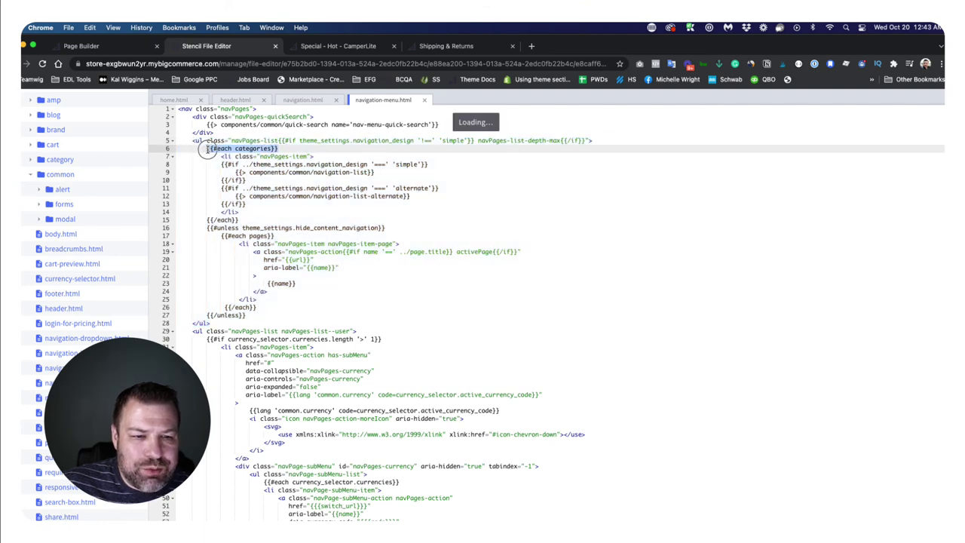
scroll(205, 313, down, 4)
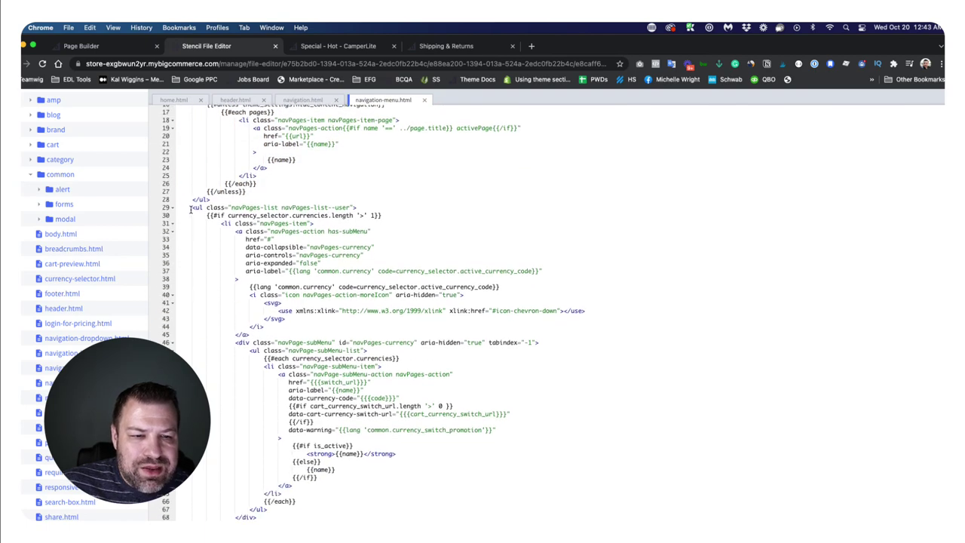
drag(193, 207, 223, 319)
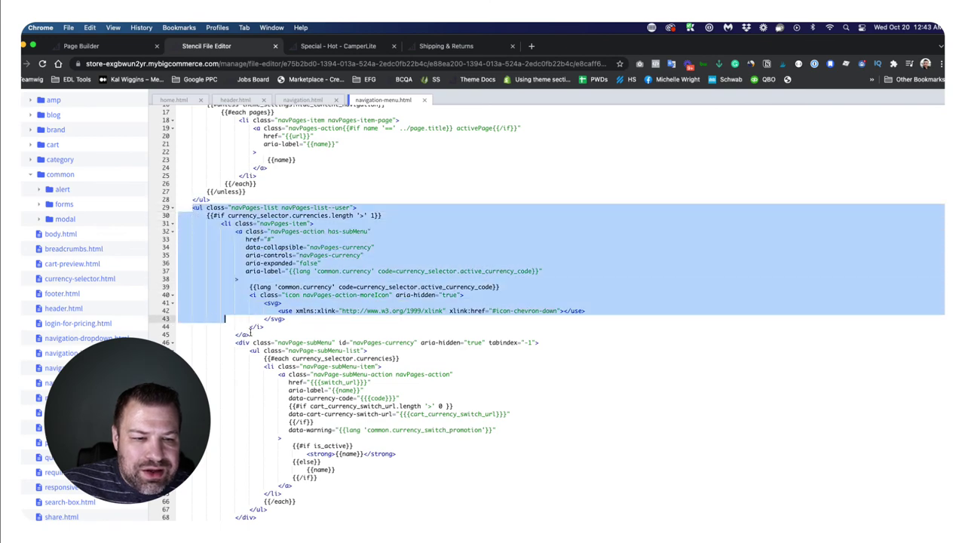
click(261, 239)
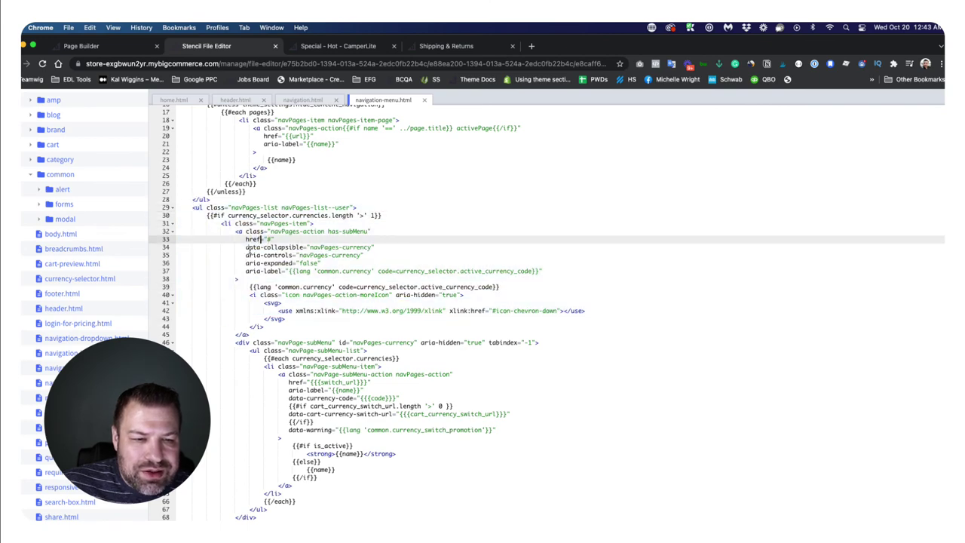
scroll(232, 319, down, 6)
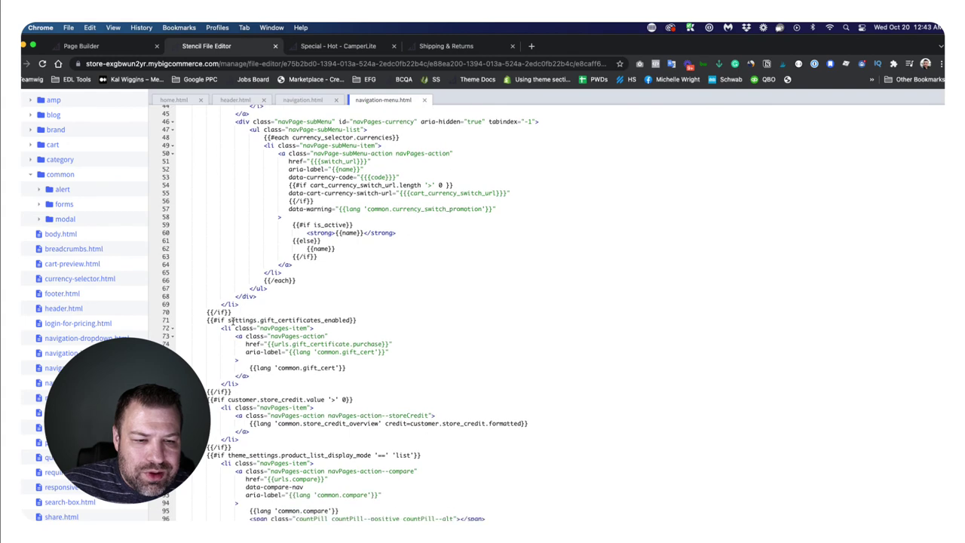
scroll(230, 329, up, 9)
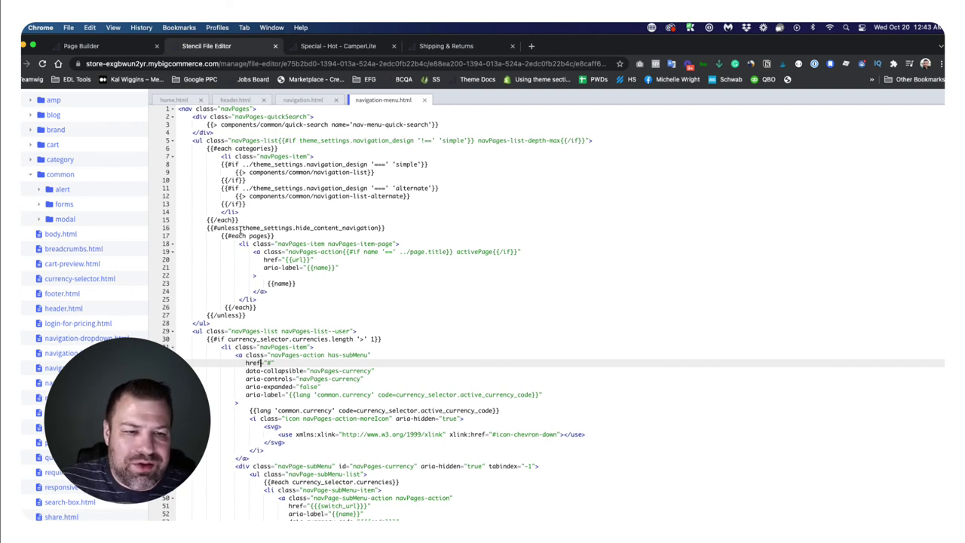
Copy the navPages-item-page list item from the pages loop and paste it directly above the {{#each categories}} line
drag(262, 301, 238, 245)
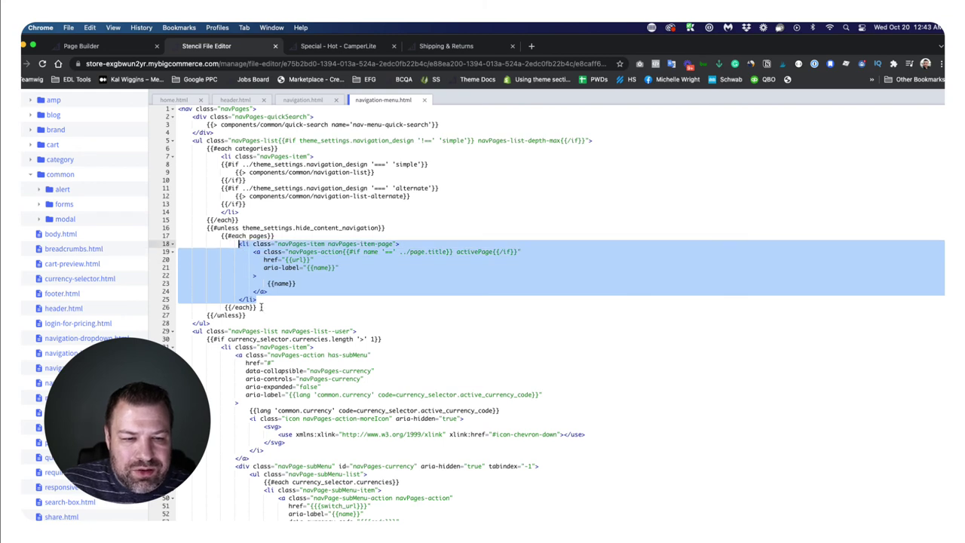
drag(261, 307, 221, 235)
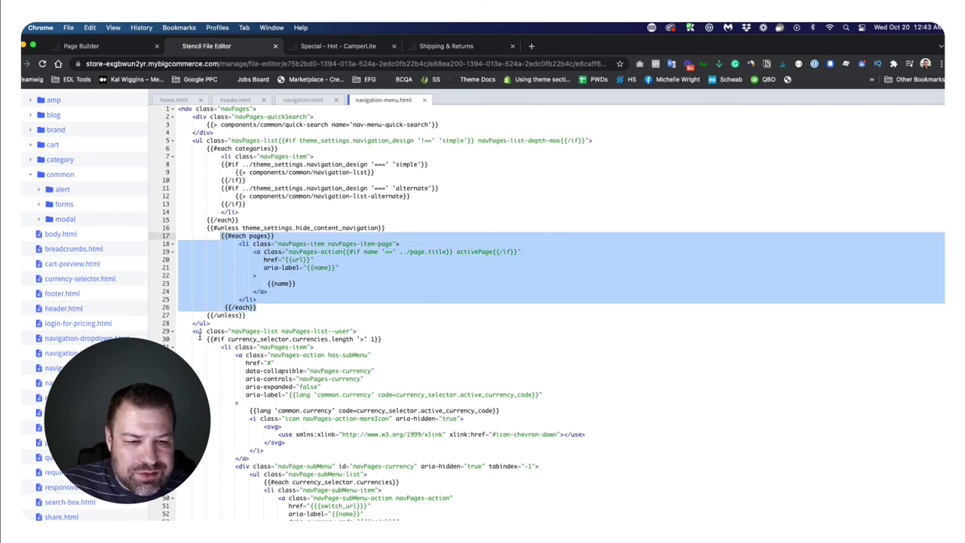
click(256, 276)
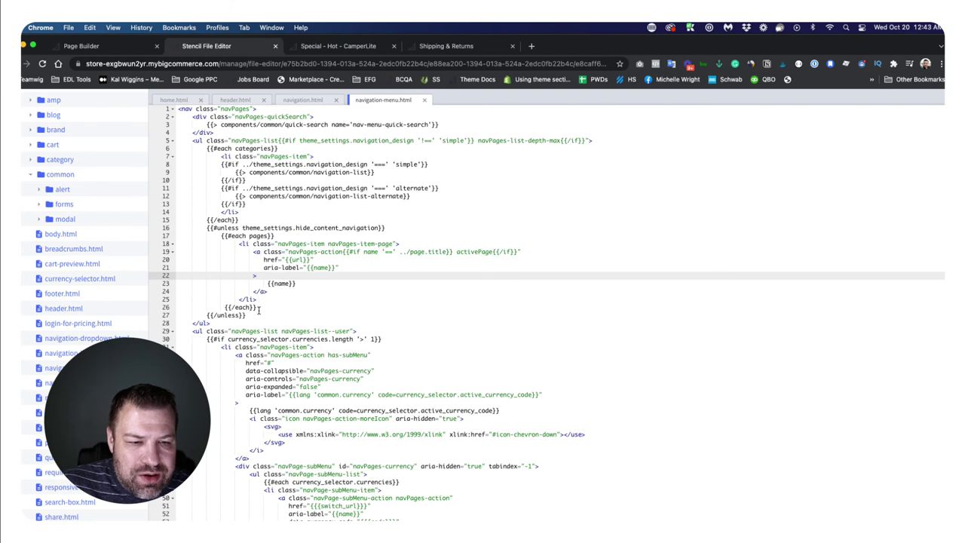
drag(259, 309, 238, 244)
click(264, 279)
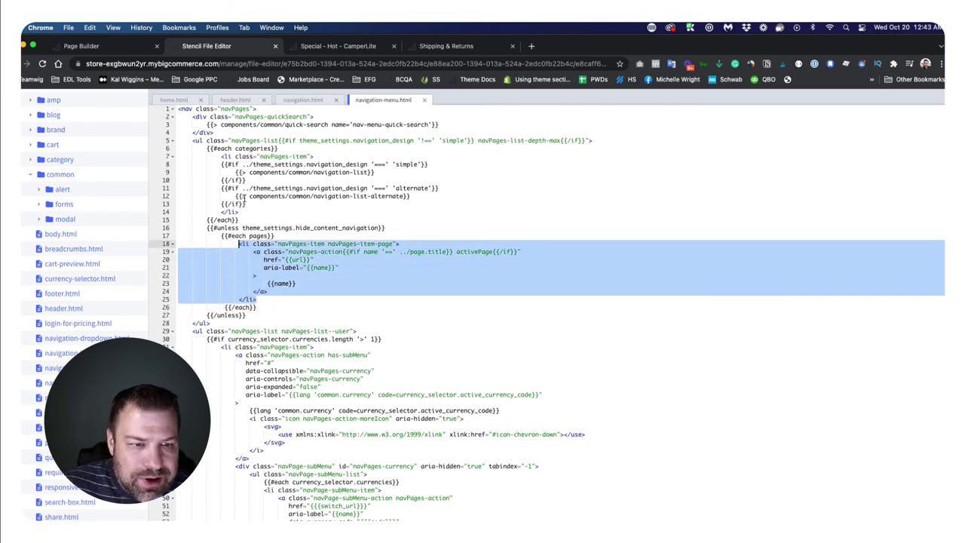
key(super+c)
click(596, 141)
key(Return)
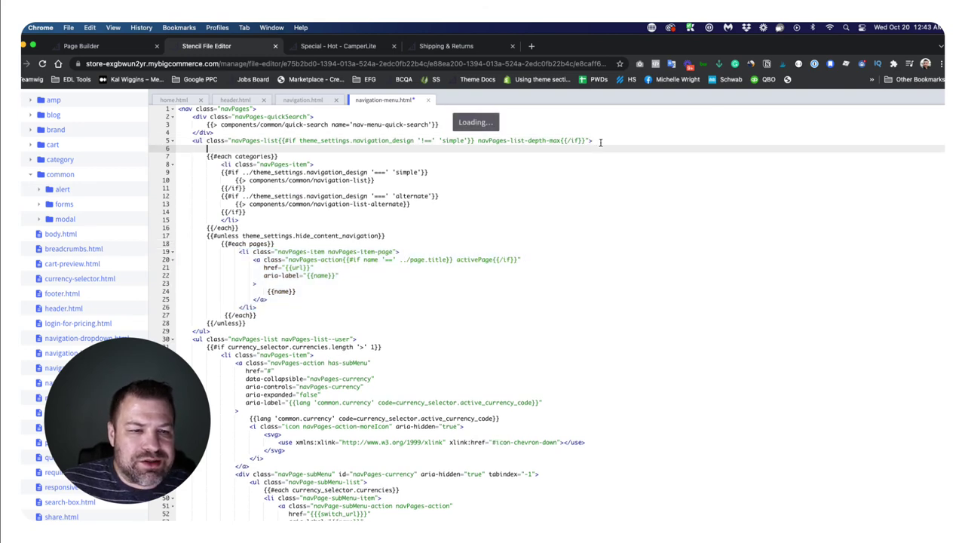
key(super+v)
Reduce the indentation of the pasted list item's inner lines to line up with its opening li tag
drag(258, 204, 254, 156)
key(shift+Tab)
key(shift+Tab)
key(shift+Tab)
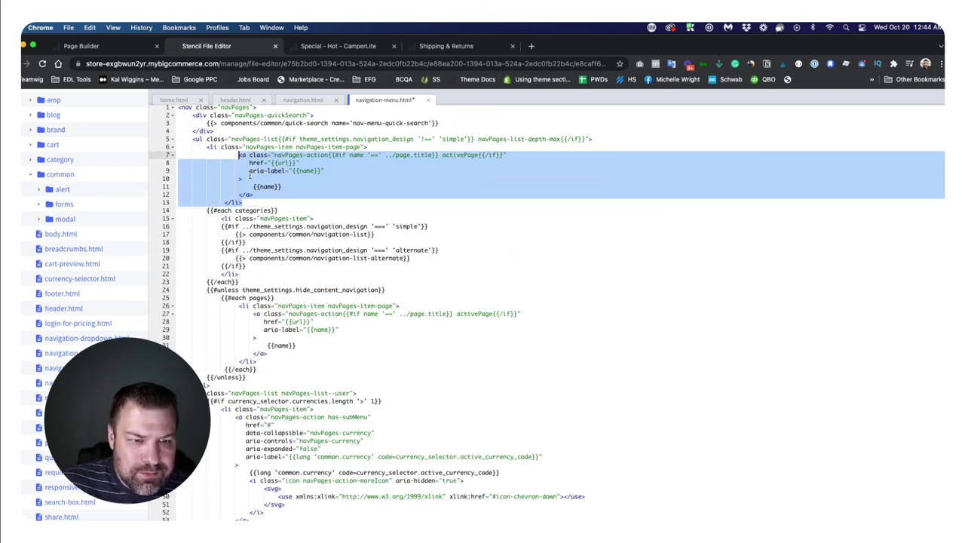
key(Tab)
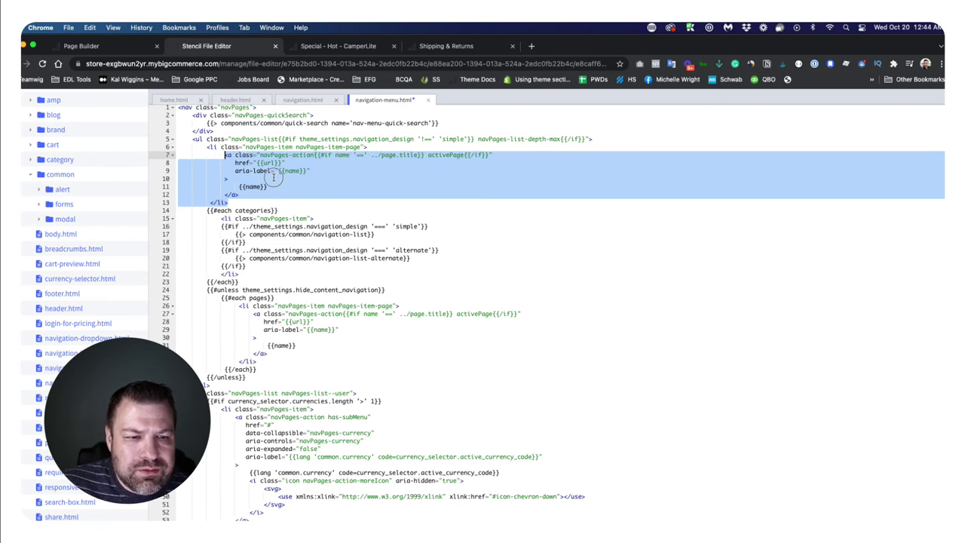
Replace the {{name}} link text in the pasted list item with "Special Link"
click(267, 187)
drag(267, 188, 240, 187)
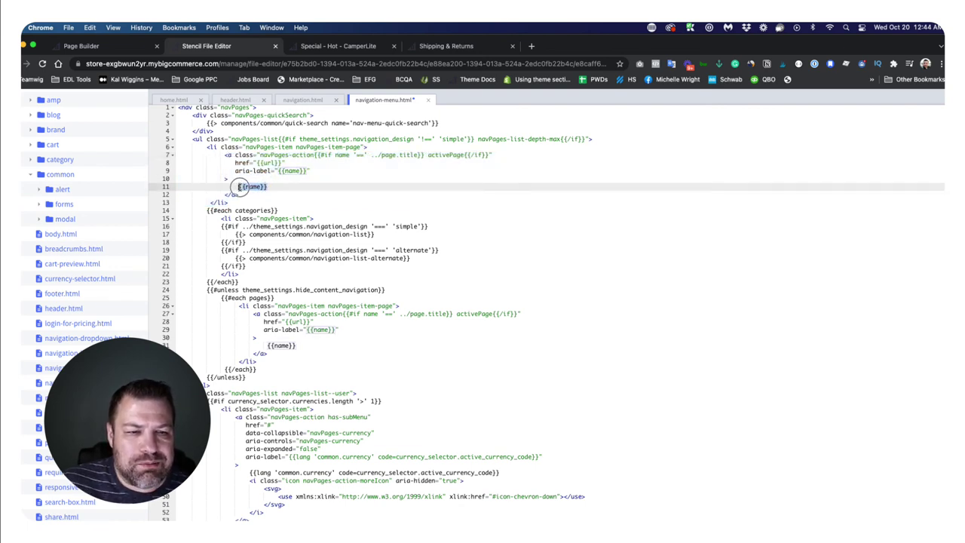
text(Special)
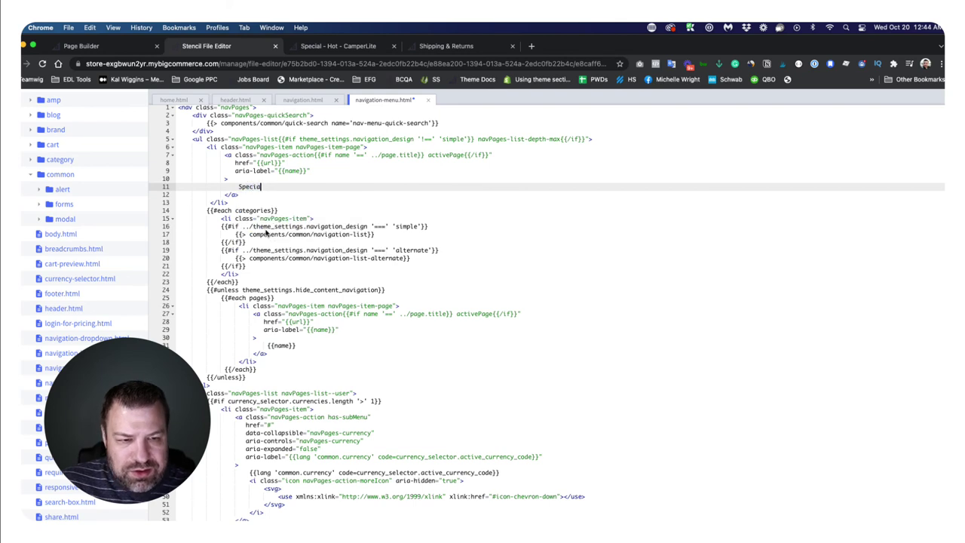
text( Link)
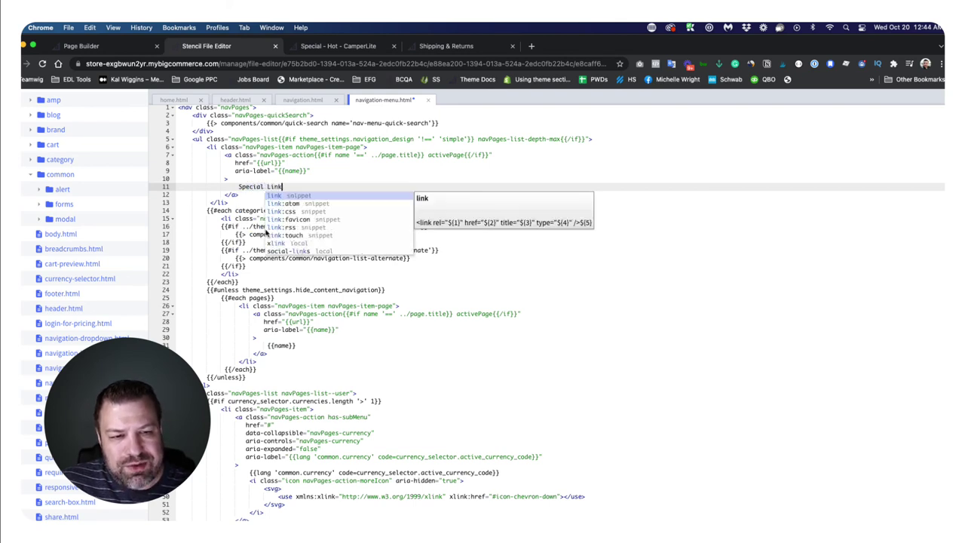
Delete the aria-label line from the pasted Special Link anchor
click(312, 172)
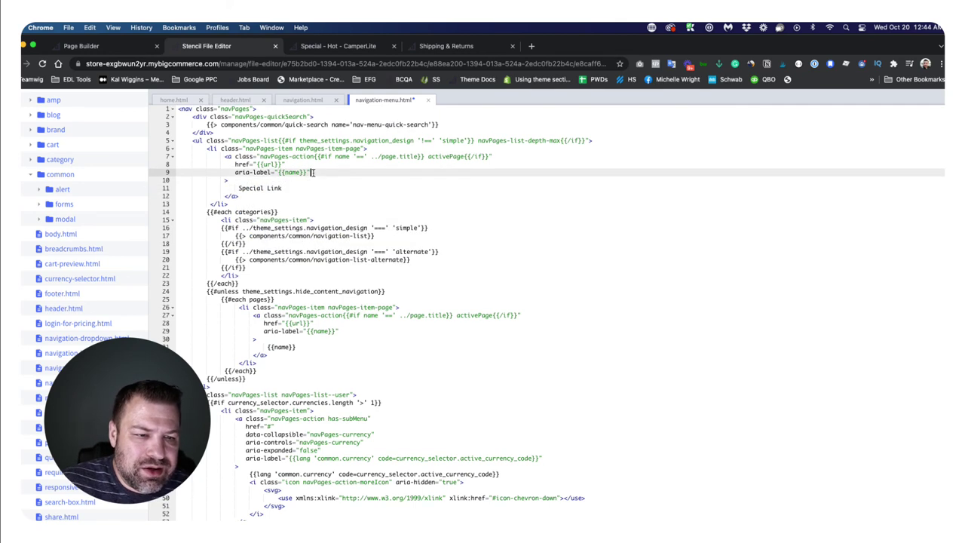
key(super+shift+Left)
key(super+shift+Left)
key(BackSpace)
key(BackSpace)
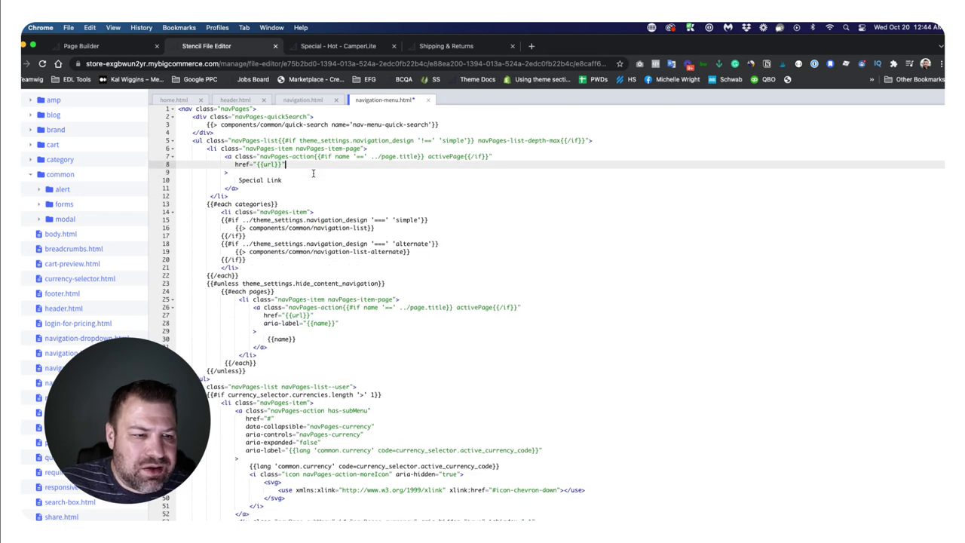
Set the Special Link anchor's href to "/special" in place of {{url}}
drag(257, 164, 287, 164)
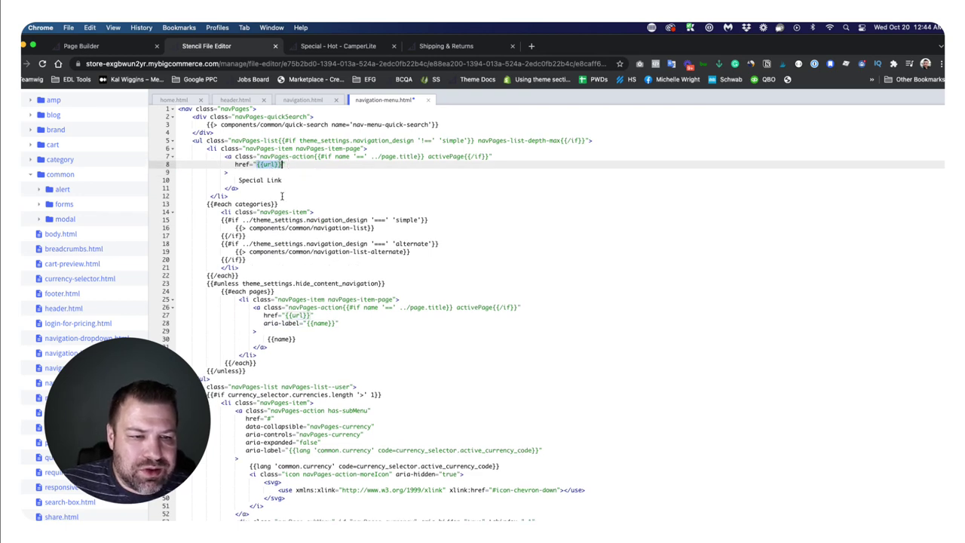
text(/)
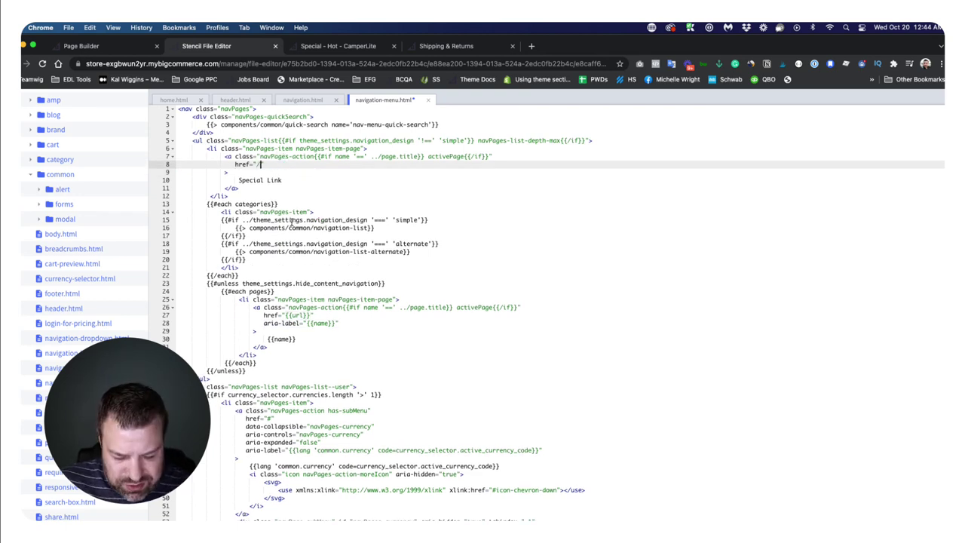
text(special)
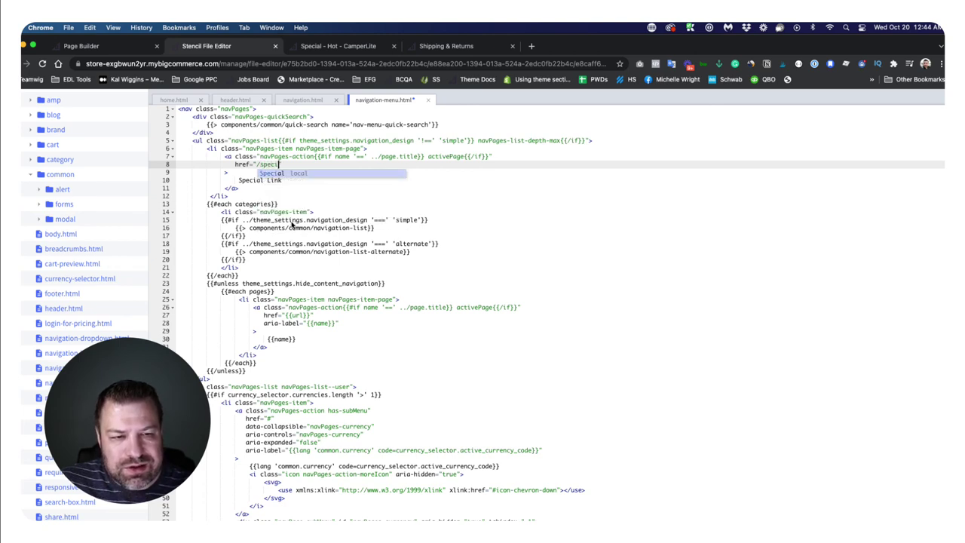
text(")
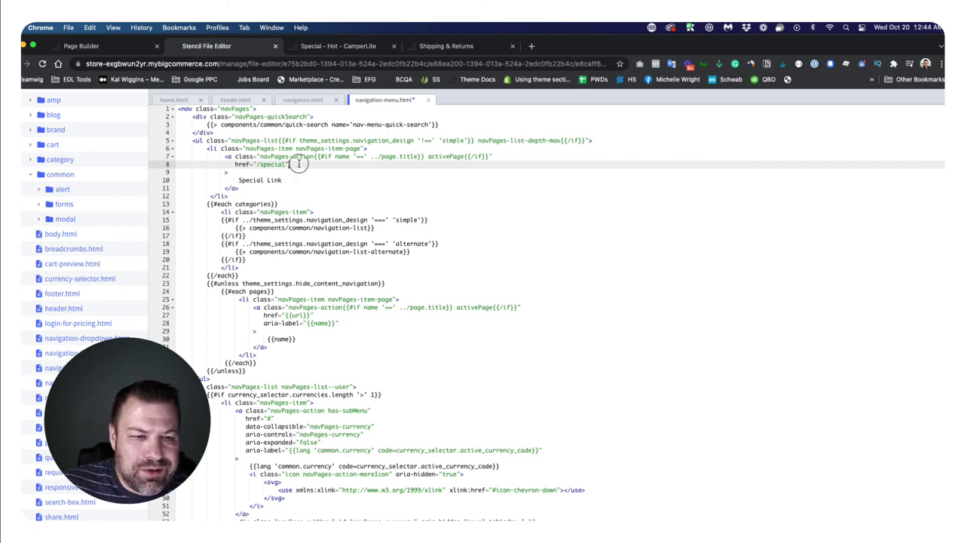
Check the Special Link anchor's class attribute, then save navigation-menu.html and apply the changes to the store
scroll(297, 165, down, 1)
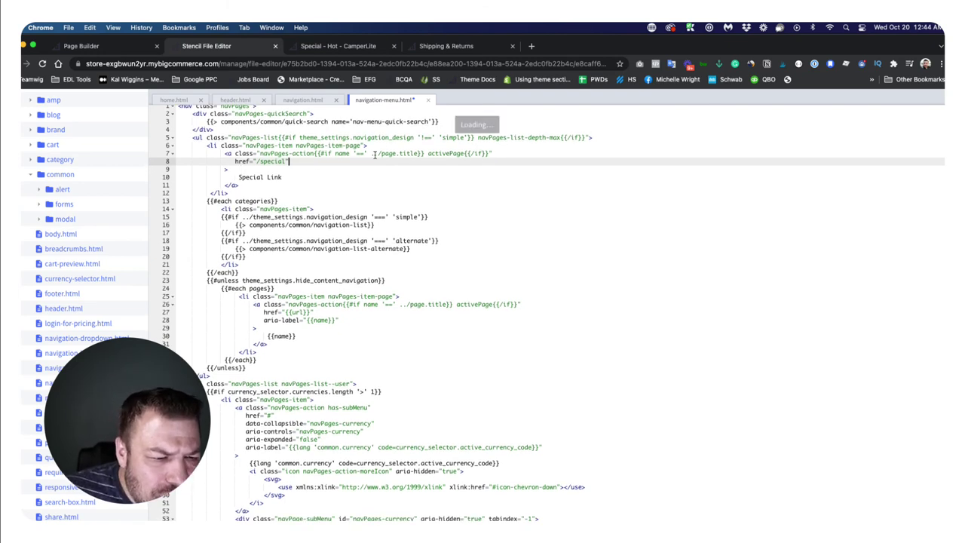
drag(261, 153, 488, 154)
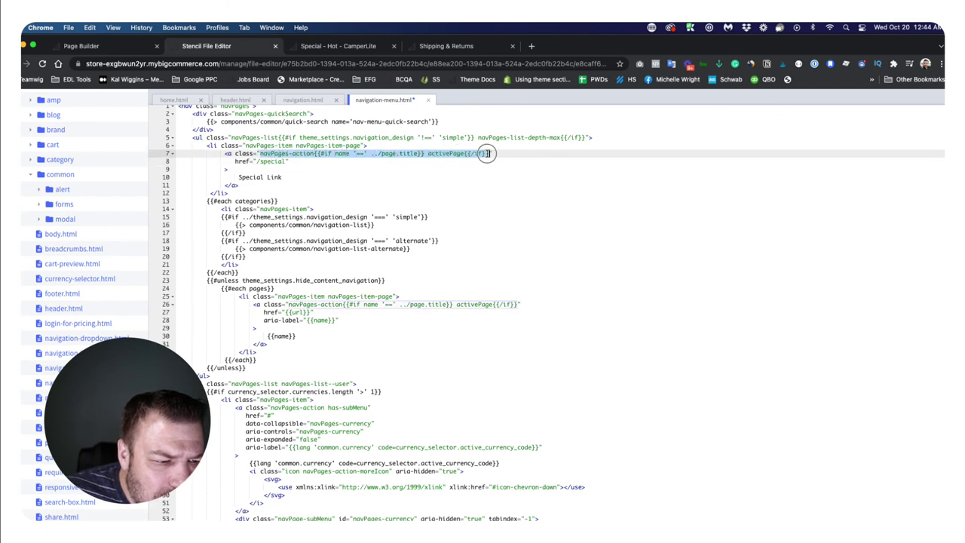
click(238, 184)
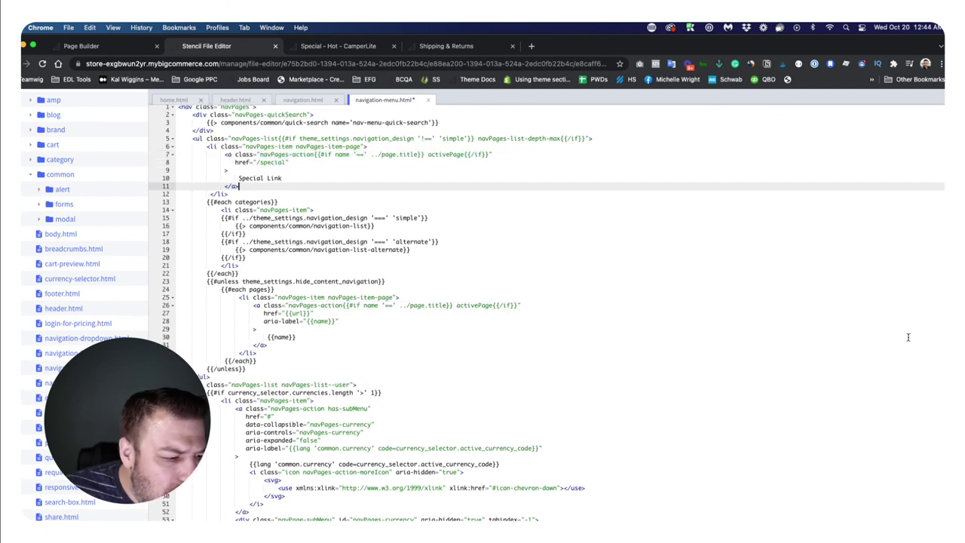
key(super+s)
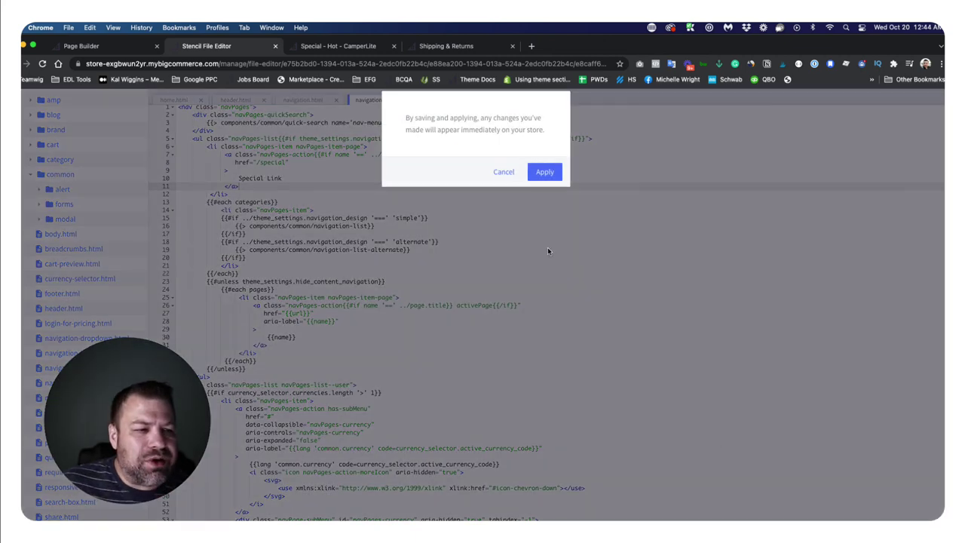
click(543, 178)
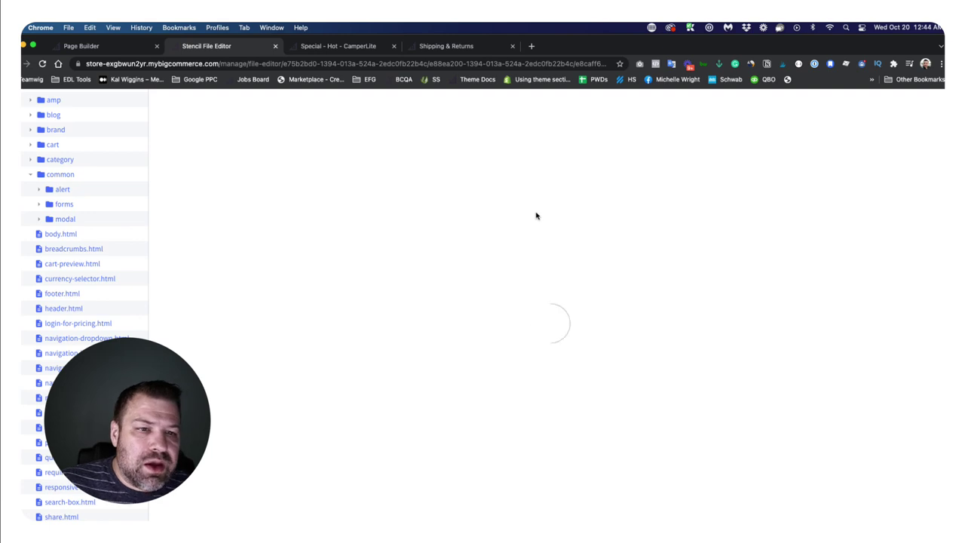
Switch to the CamperLite storefront's Hot category page to check its navigation menu
click(334, 46)
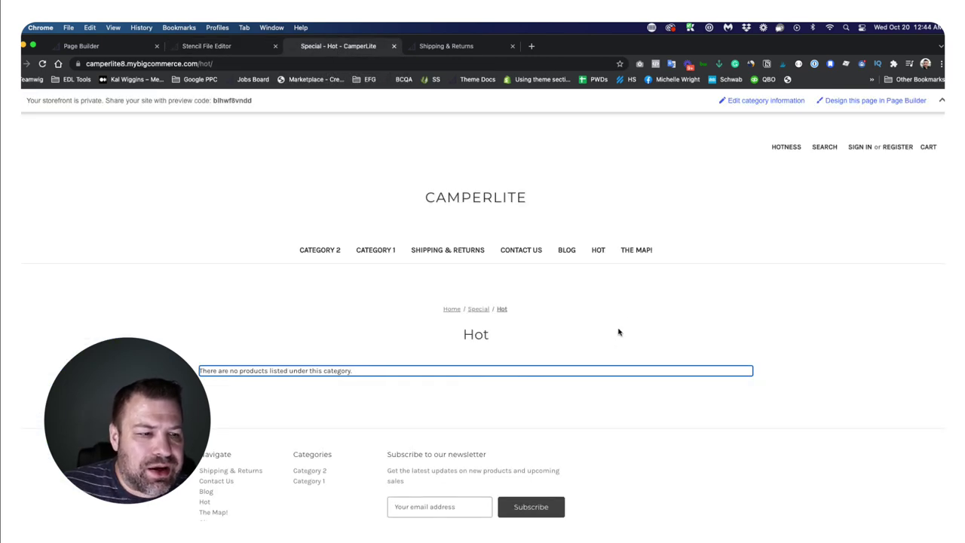